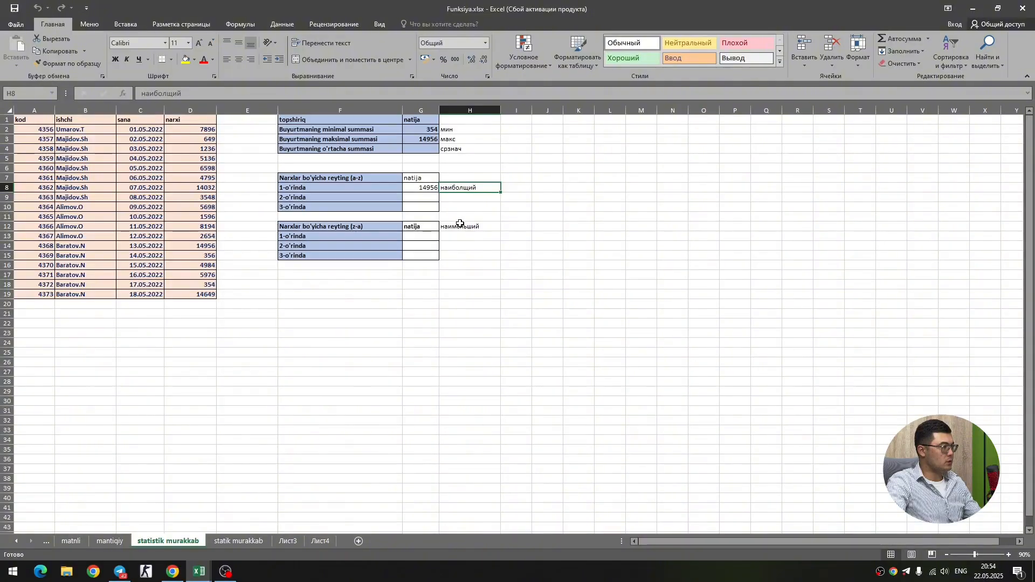
click(460, 223)
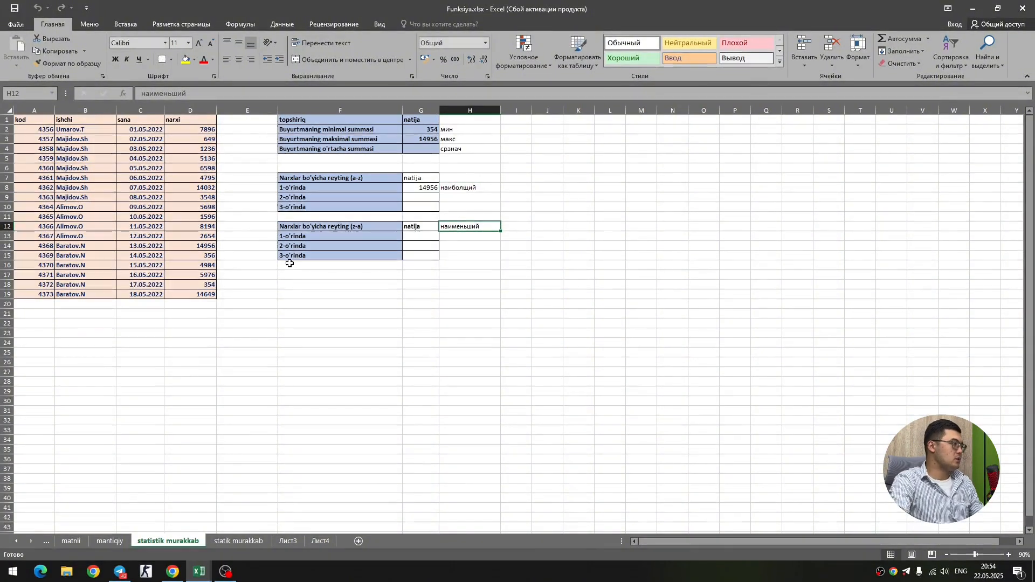
click(418, 239)
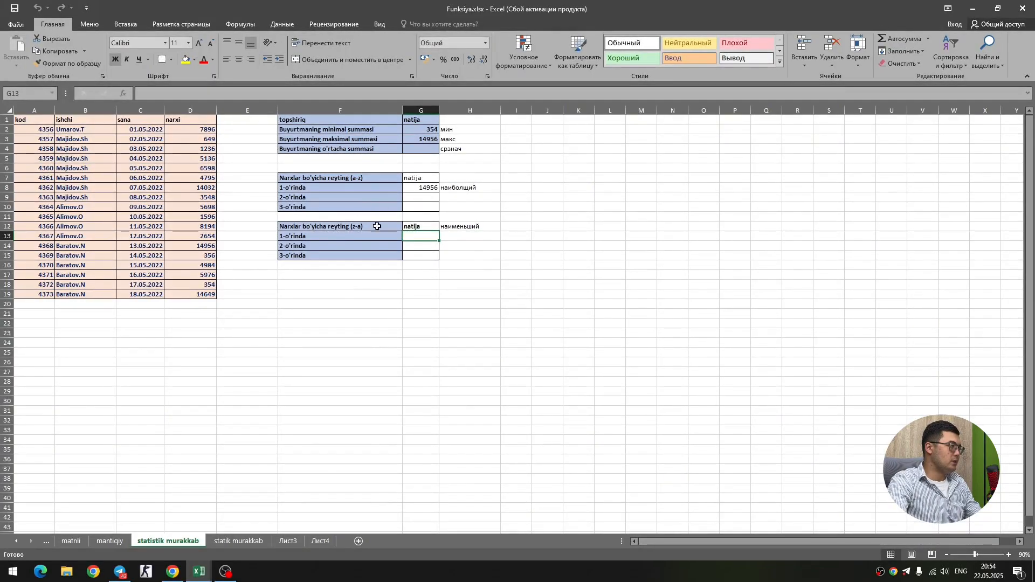
click(472, 225)
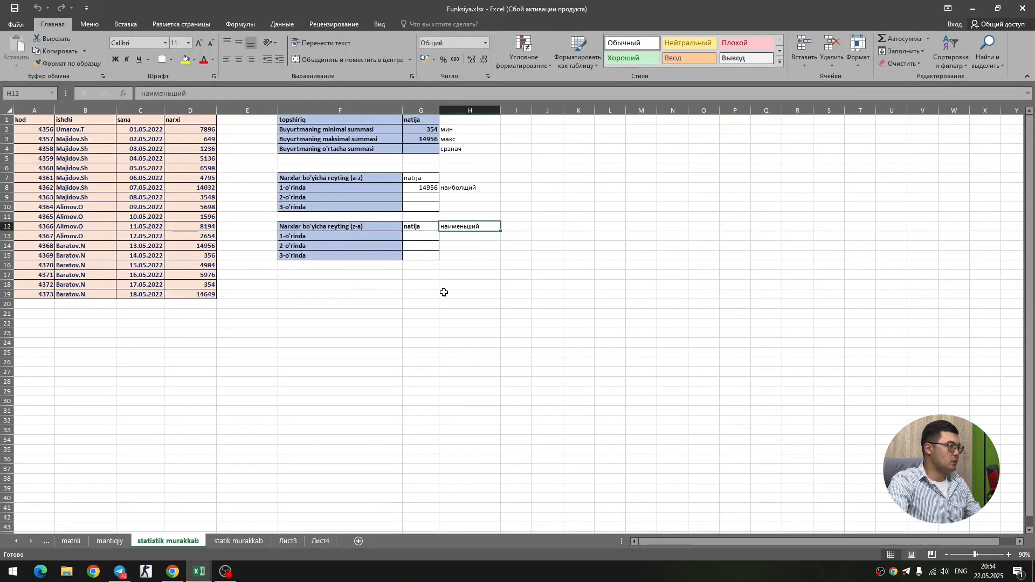
Open the "statik murakkab" worksheet with its order table and task tables in view
click(238, 540)
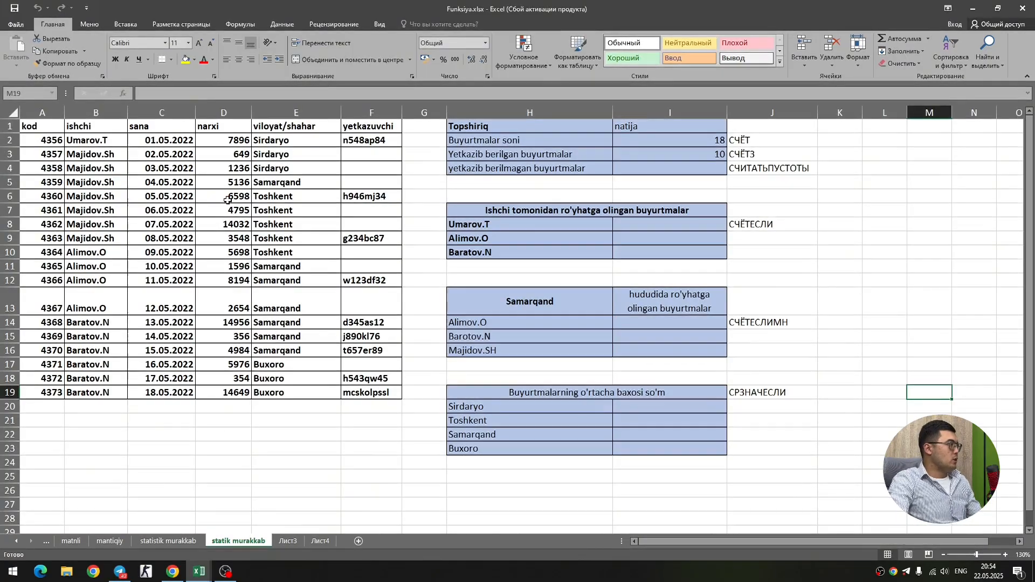
scroll(53, 129, up, 2)
click(53, 131)
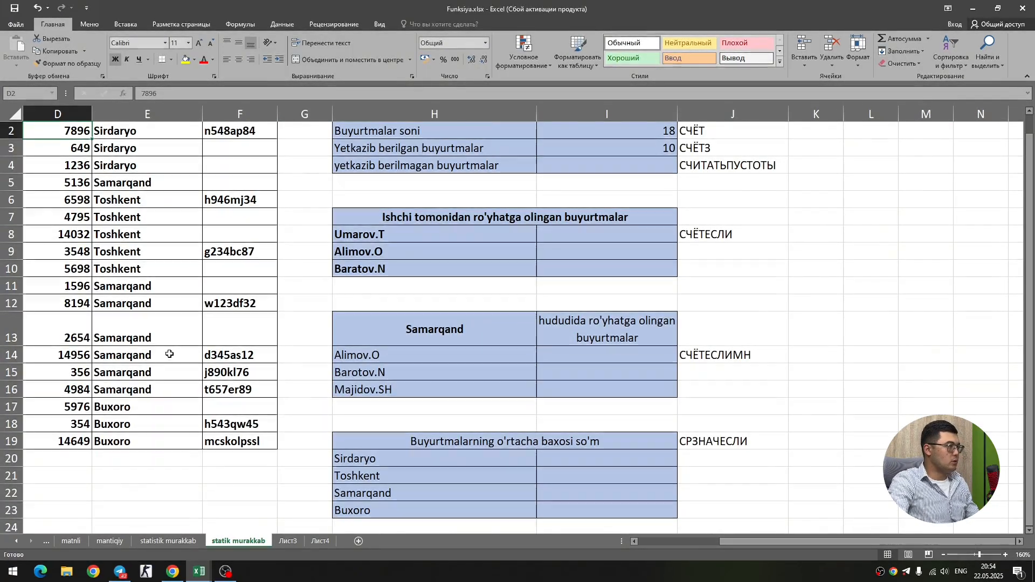
scroll(169, 354, down, 5)
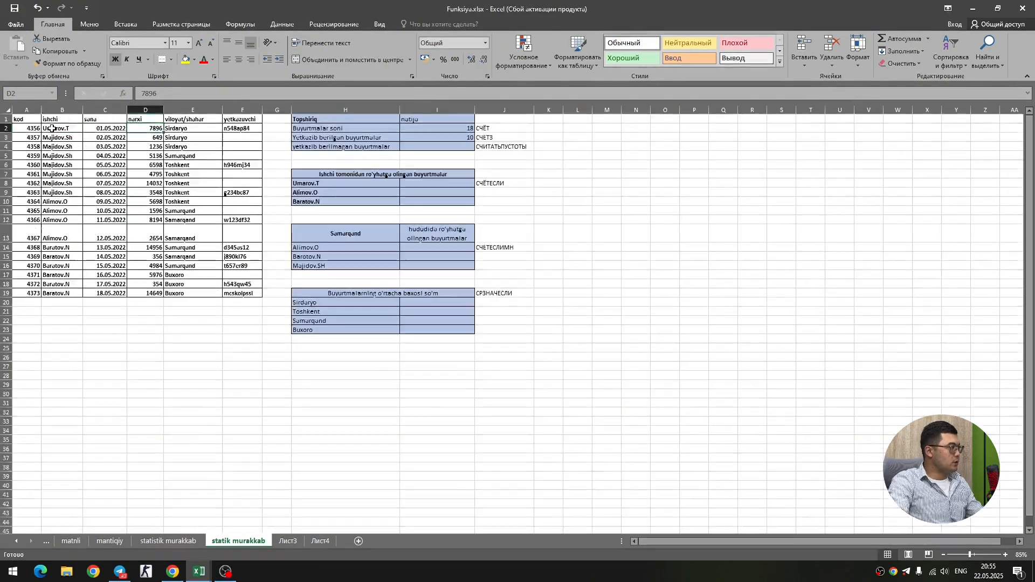
Examine the order table's columns from kod to yetkazuvchi, the result cells and the function names noted in column J
key(ctrl+Home)
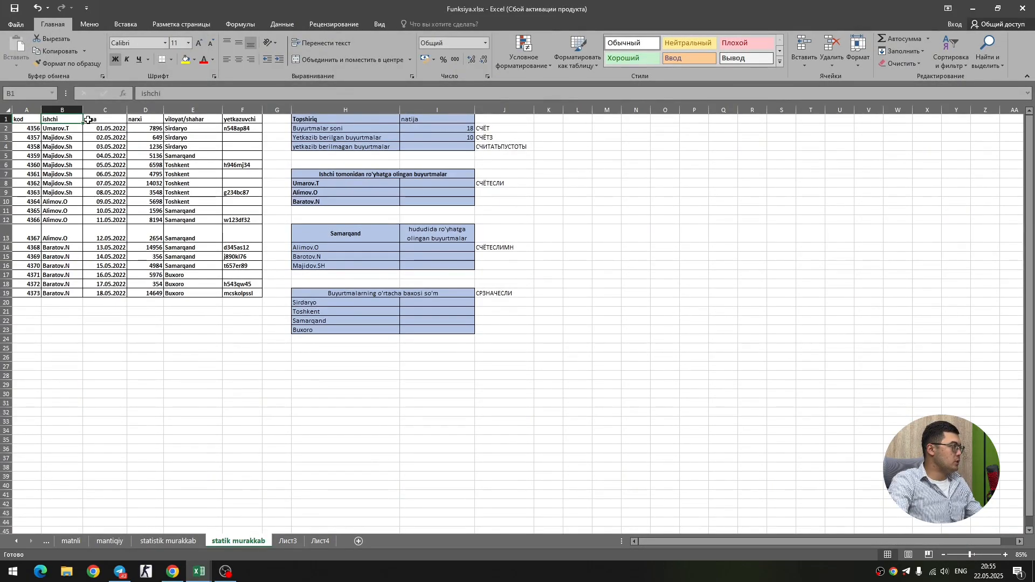
key(Right)
key(Right)
key(Right)
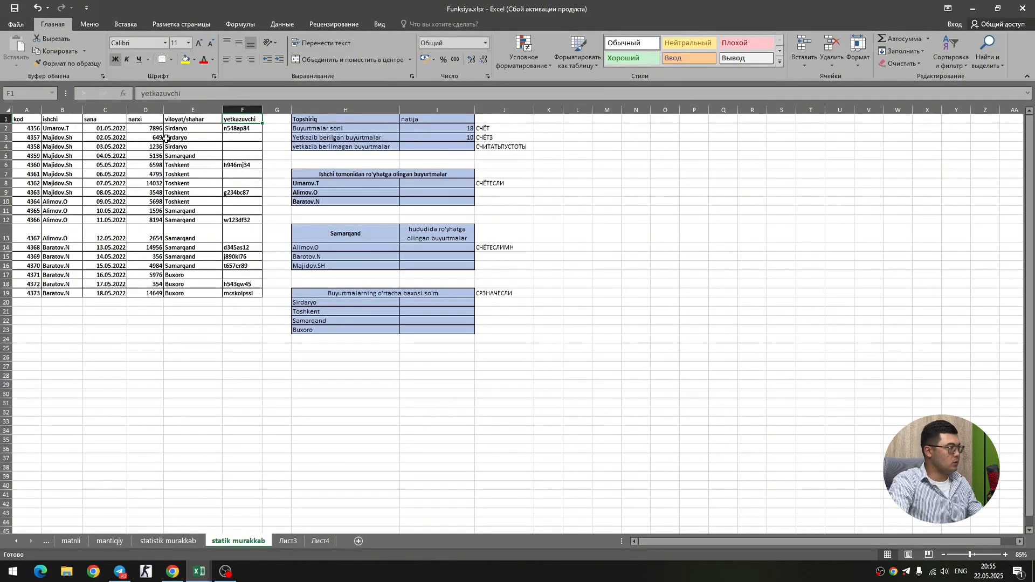
drag(26, 211, 24, 263)
click(28, 284)
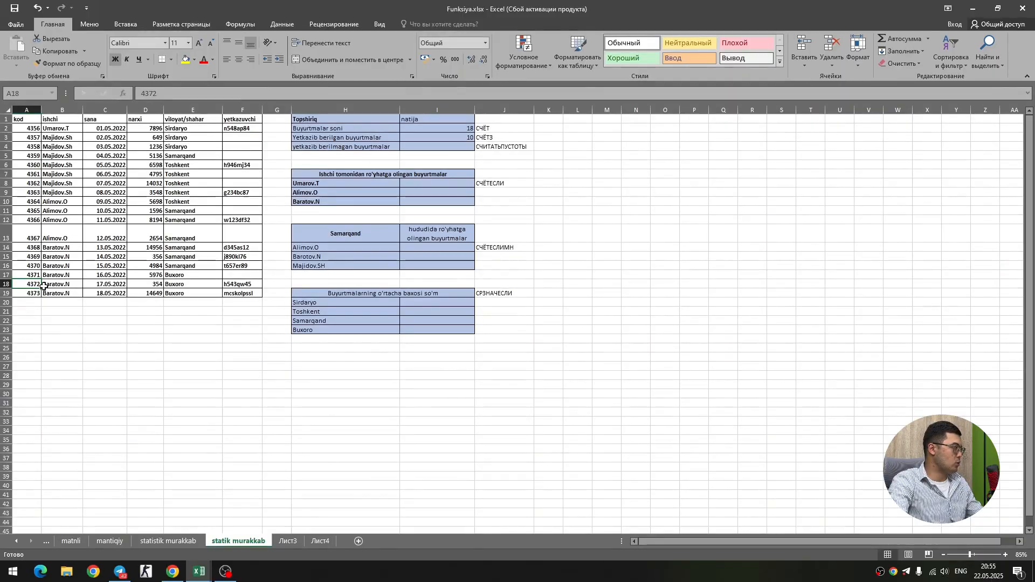
drag(58, 129, 68, 283)
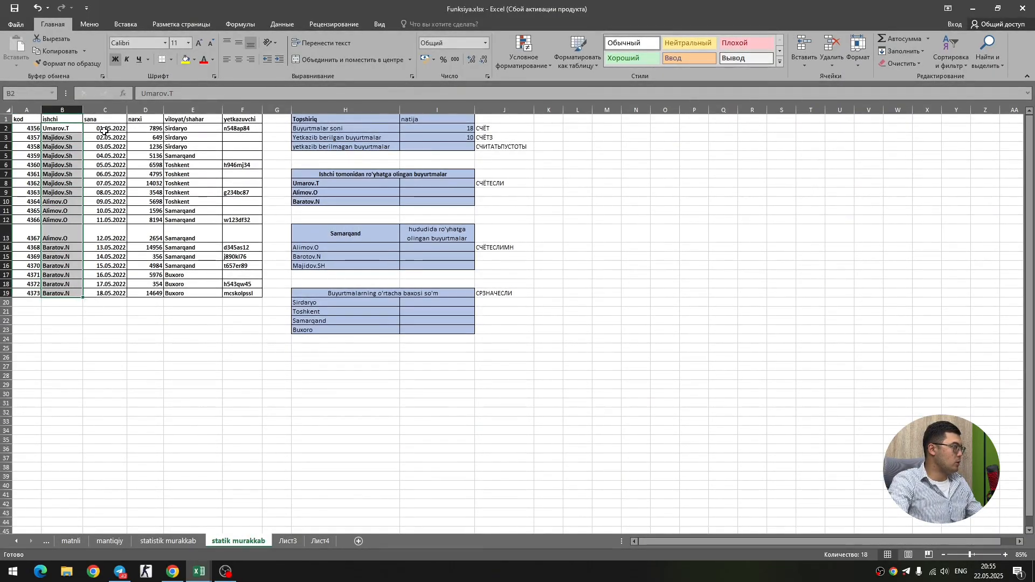
drag(104, 131, 117, 276)
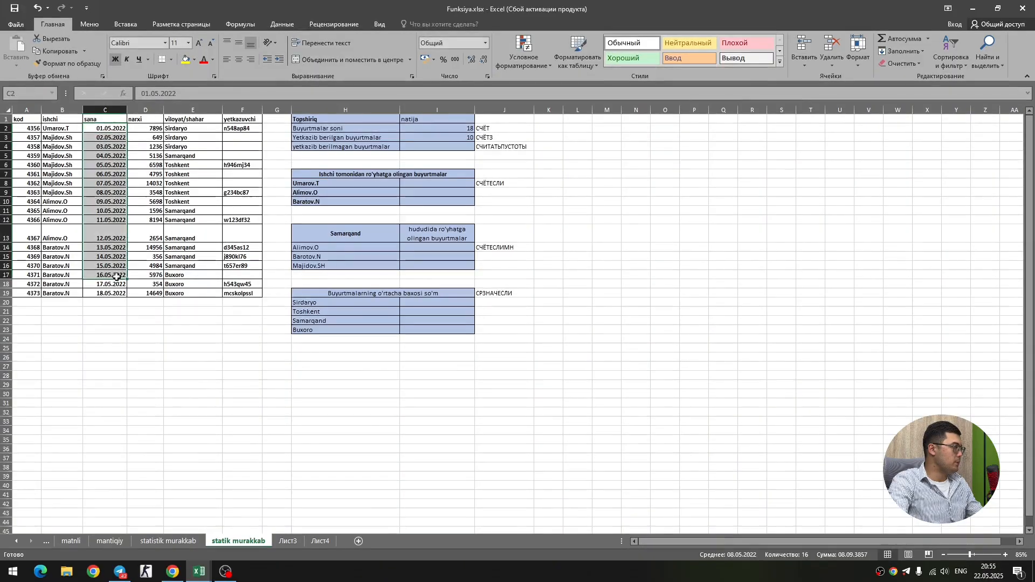
drag(145, 130, 151, 264)
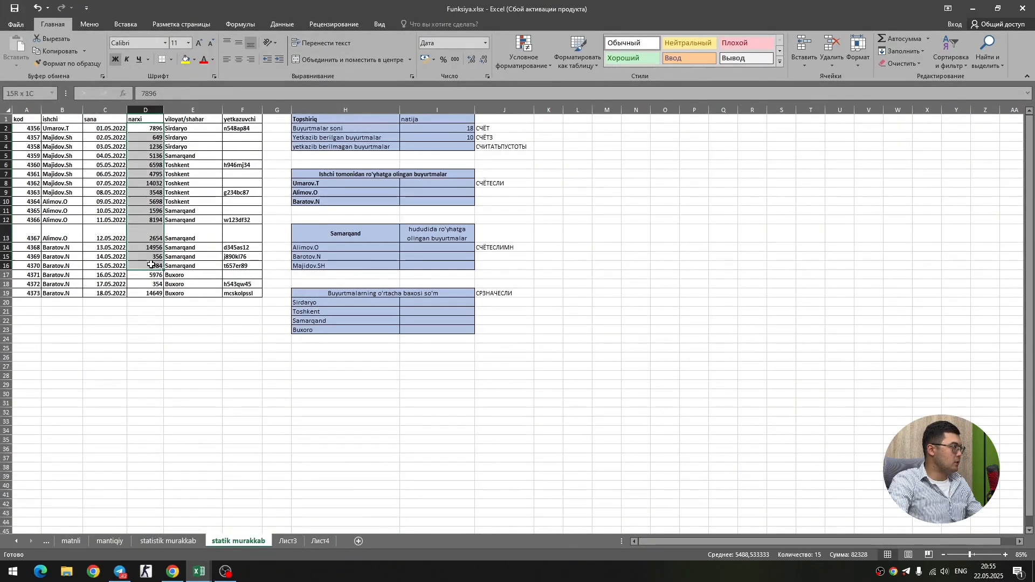
drag(178, 129, 192, 296)
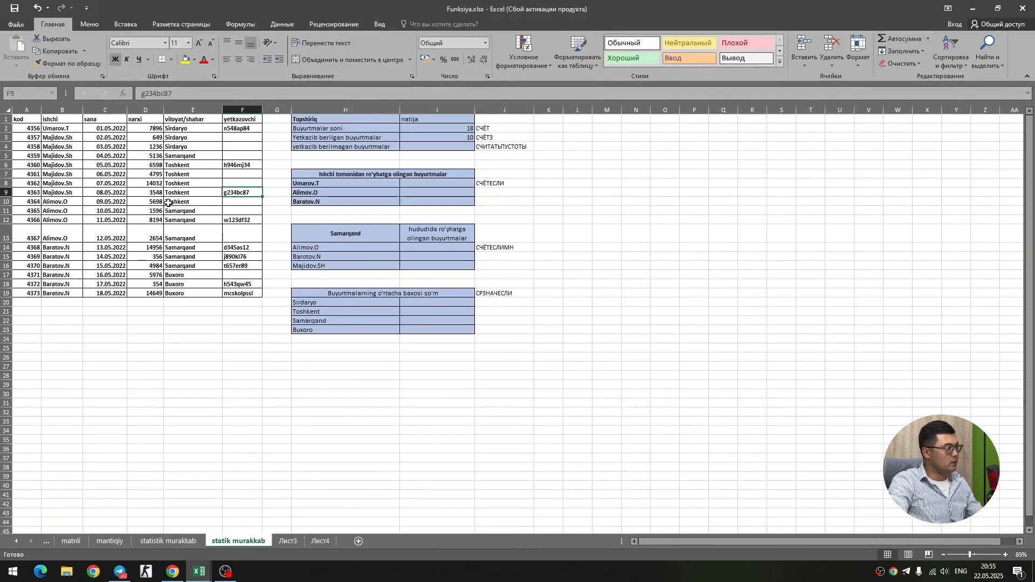
key(Down)
key(Down)
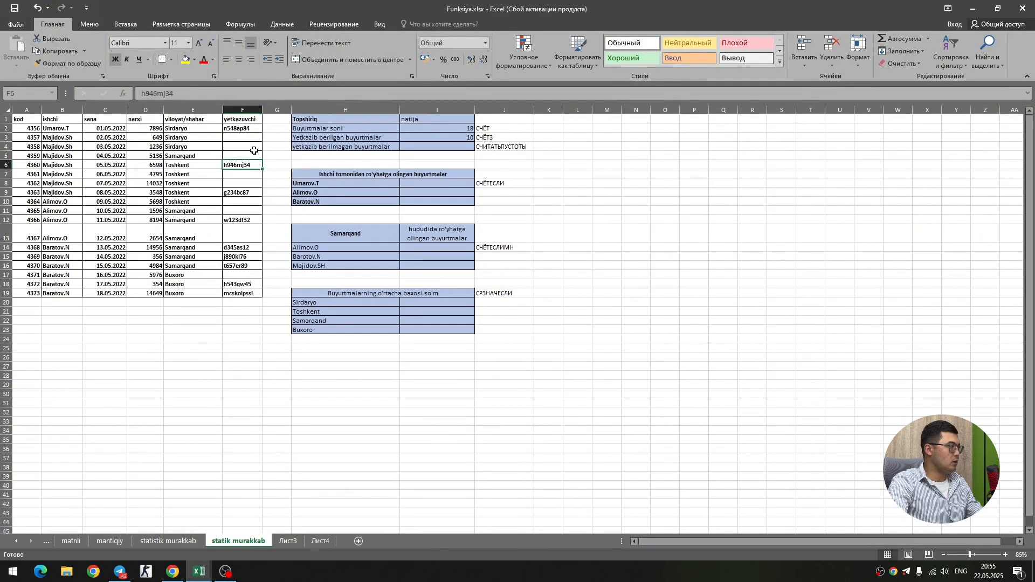
key(Up)
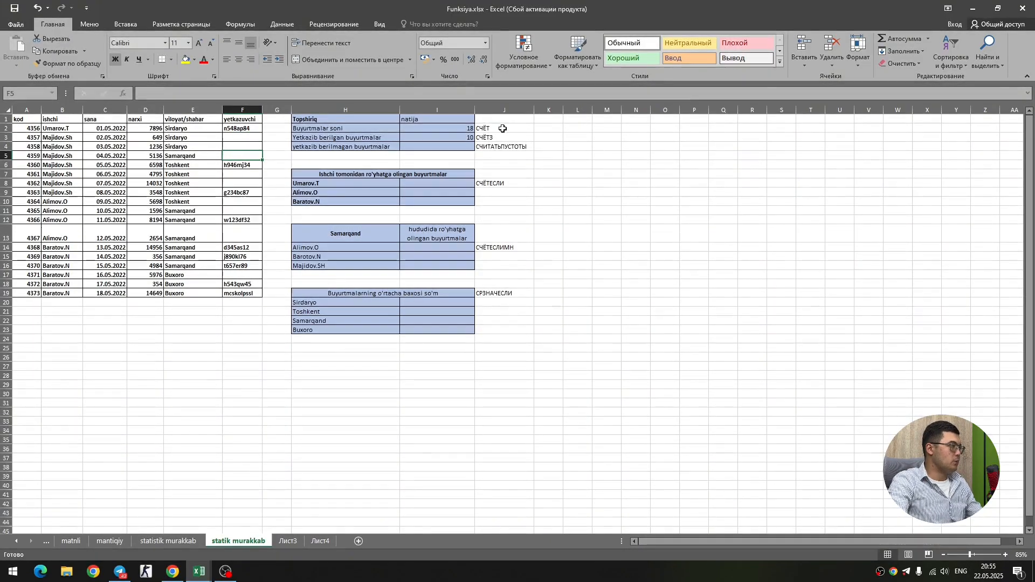
drag(483, 129, 489, 323)
click(487, 350)
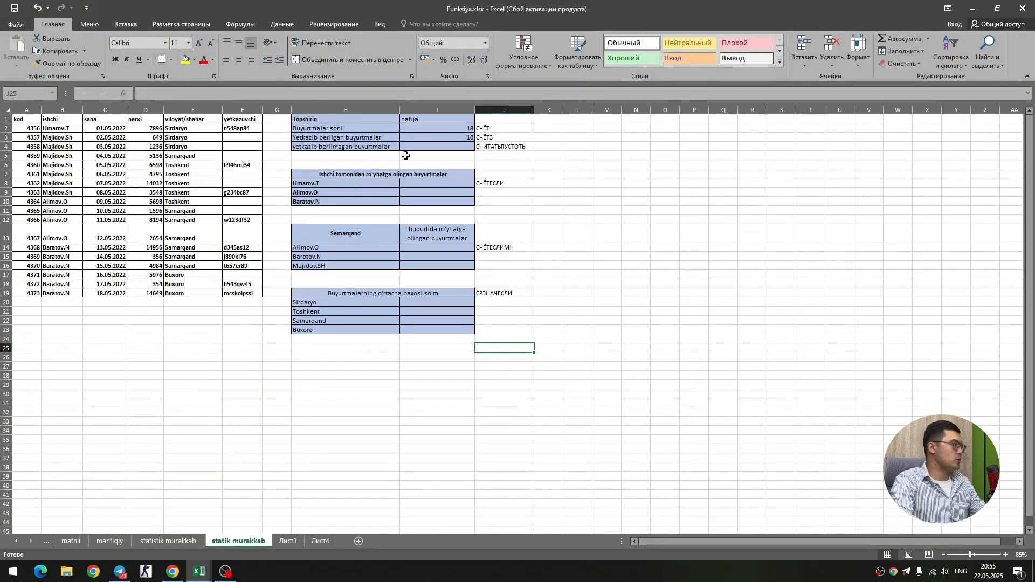
mouse_move(426, 129)
mouse_down()
mouse_move(402, 139)
mouse_move(428, 143)
mouse_up()
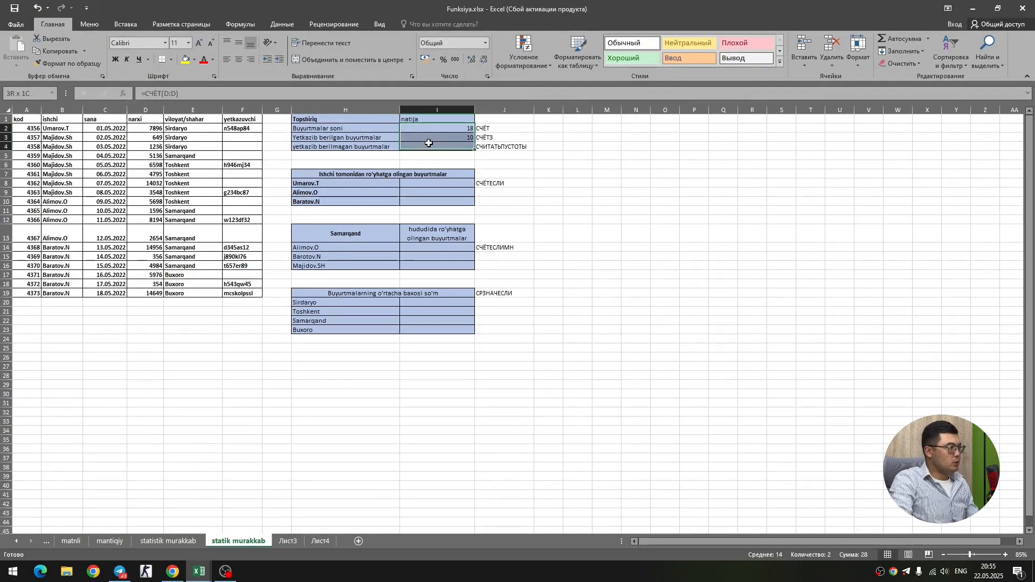
click(505, 183)
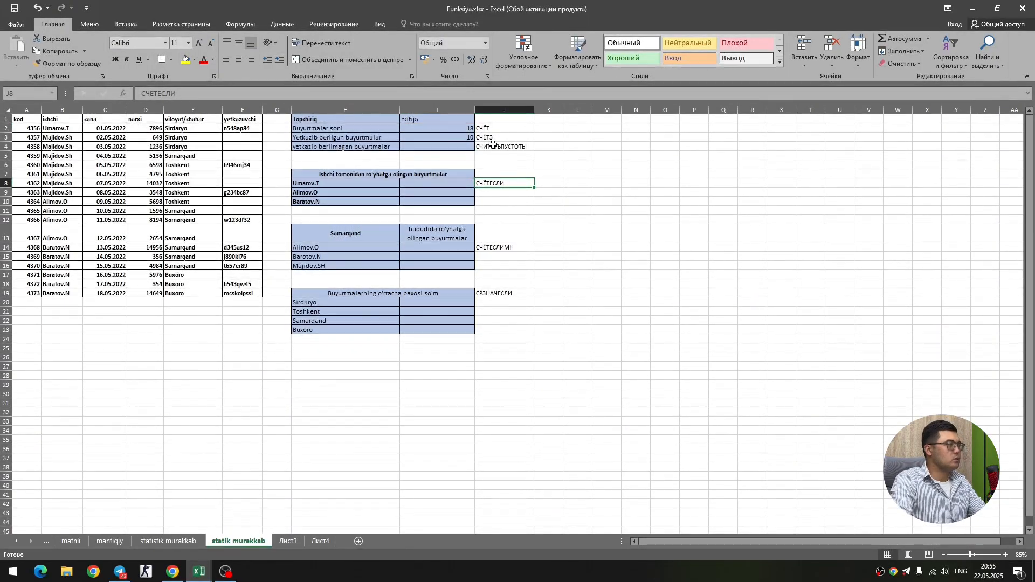
Clear the existing results in cells I2:I4 of the Topshiriq table
click(462, 130)
drag(463, 130, 462, 147)
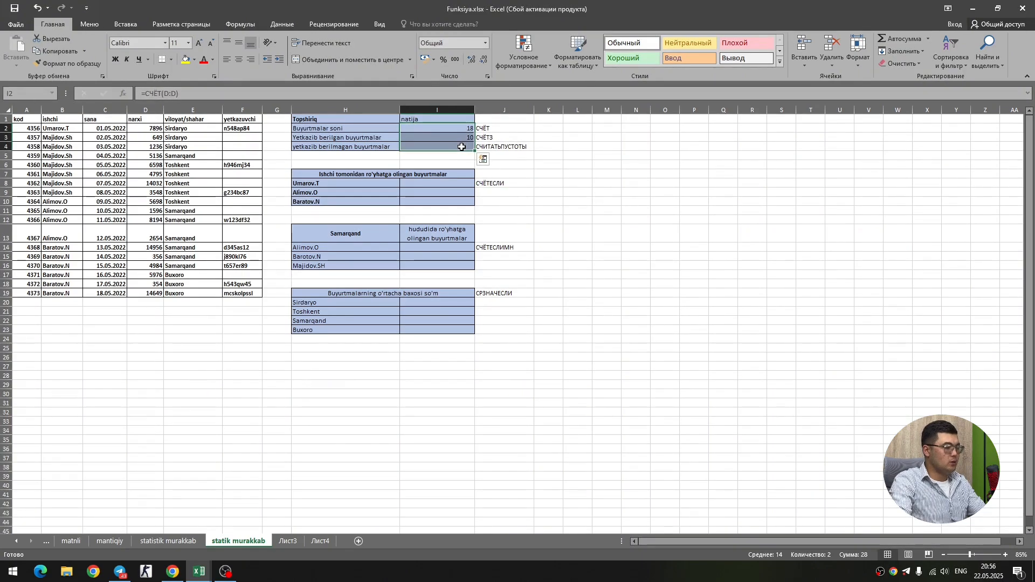
key(Delete)
click(502, 156)
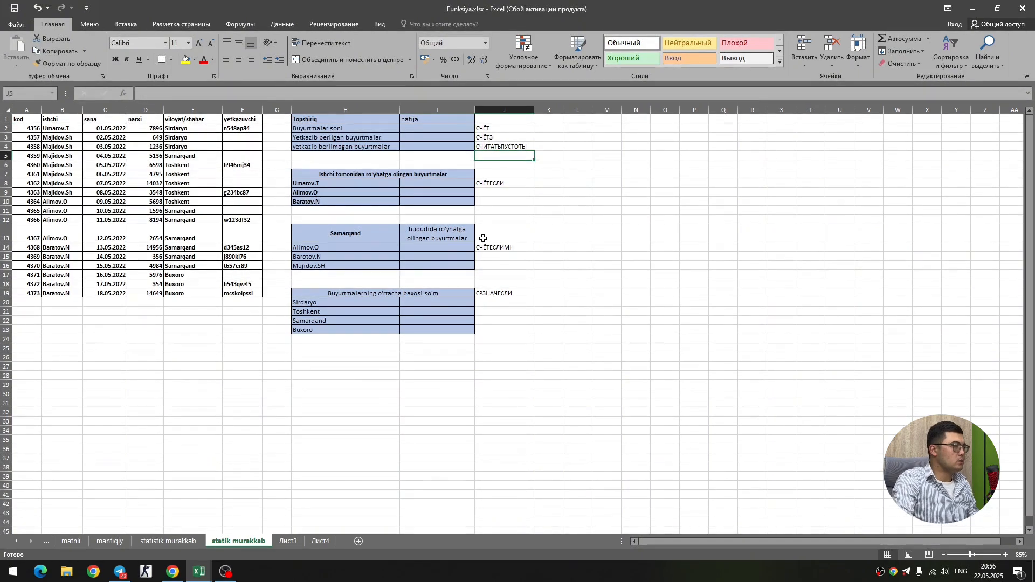
Review the result ranges of the four task tables and the СЧЁТ note beside the "Buyurtmalar soni" task
drag(463, 246, 465, 266)
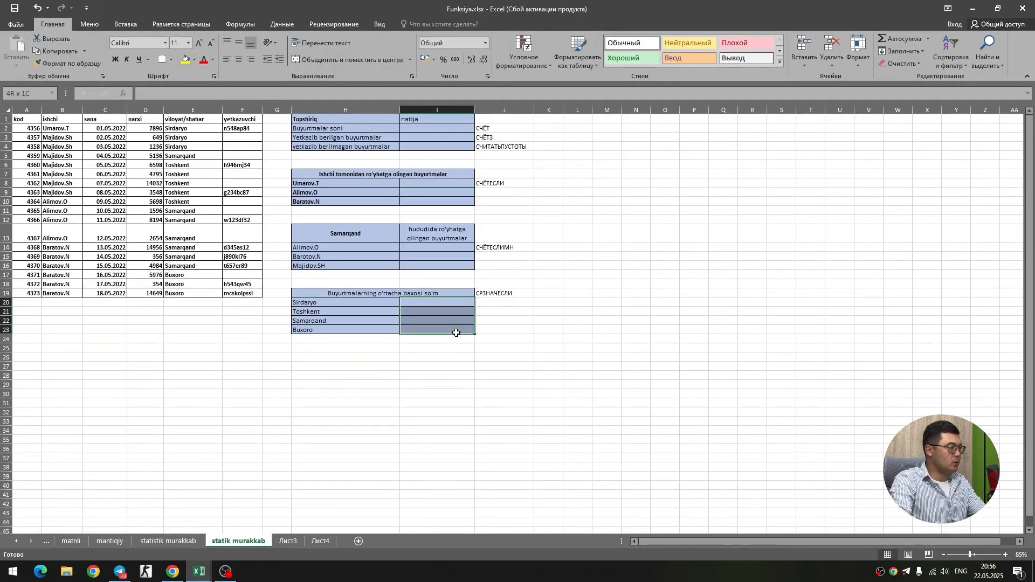
drag(456, 333, 456, 332)
drag(460, 187, 460, 202)
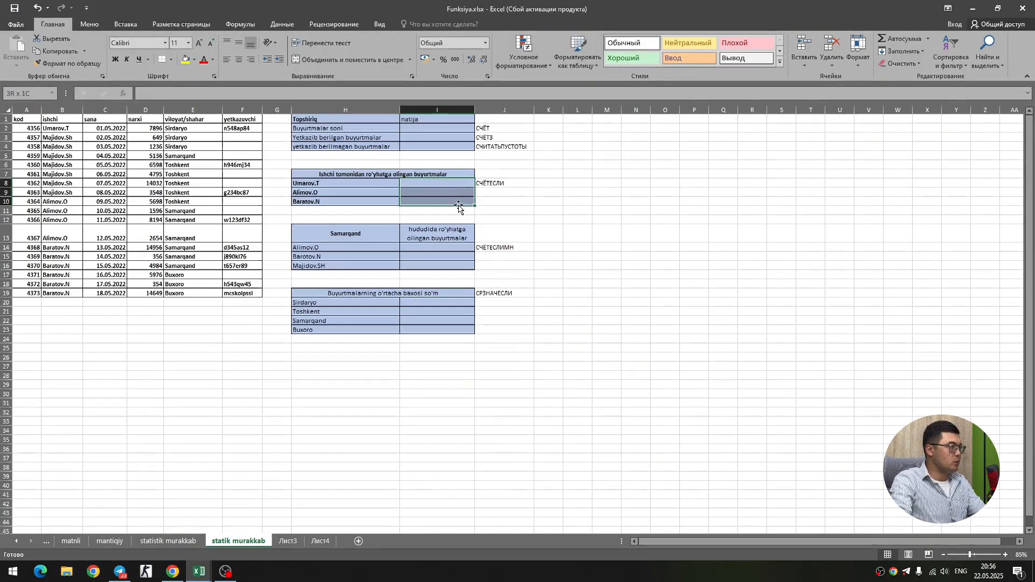
drag(456, 152, 456, 153)
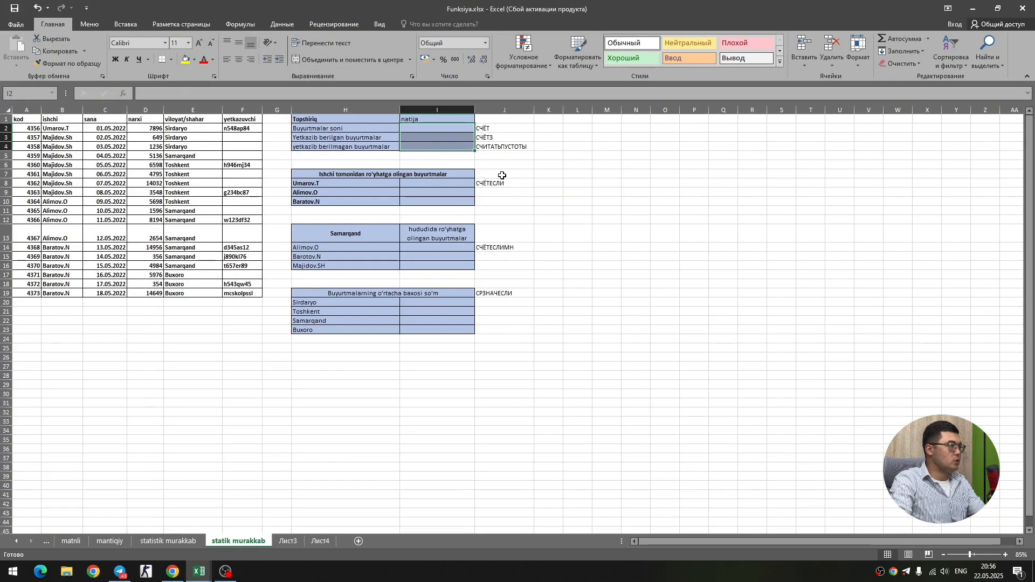
click(506, 173)
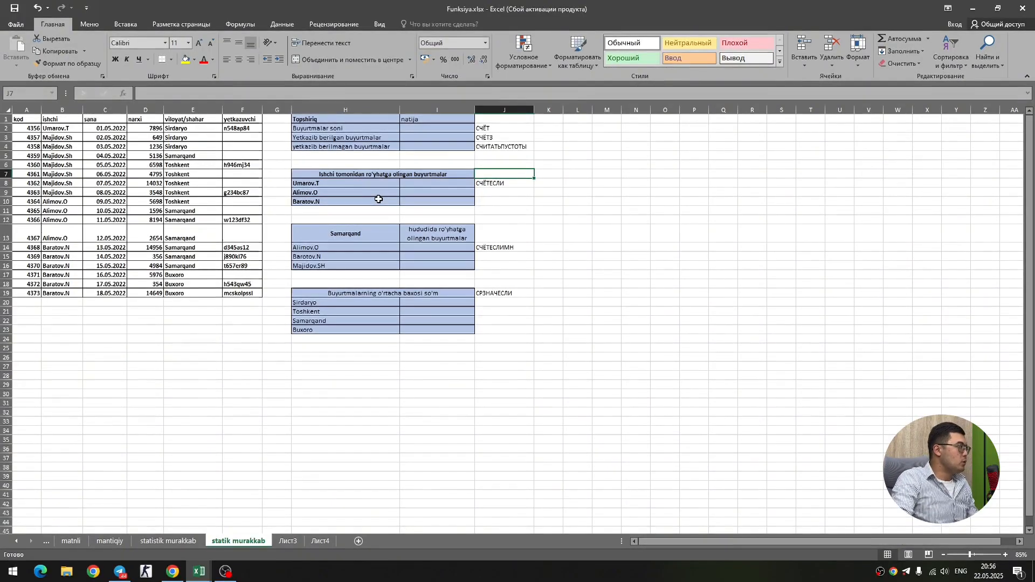
click(324, 127)
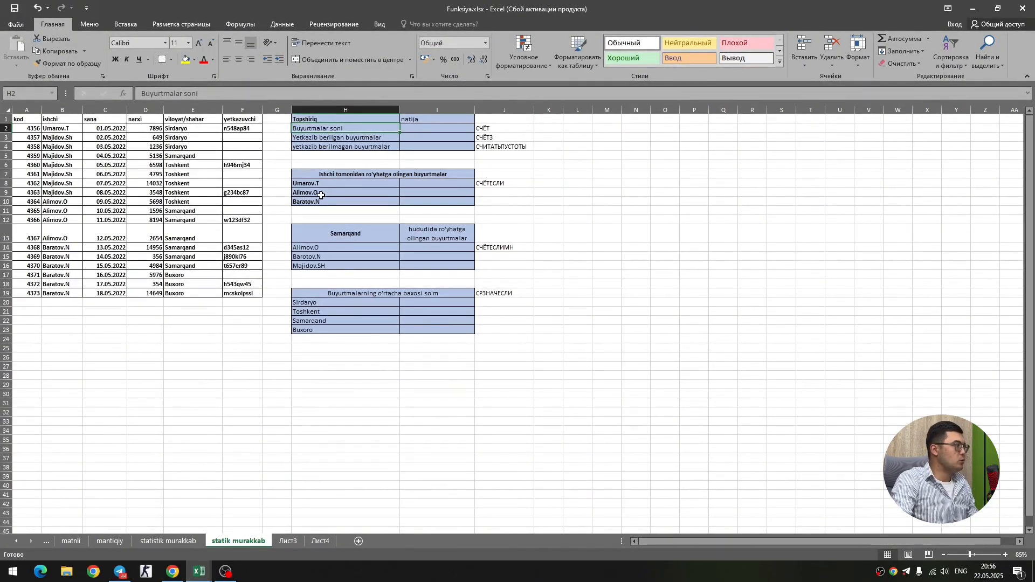
click(452, 131)
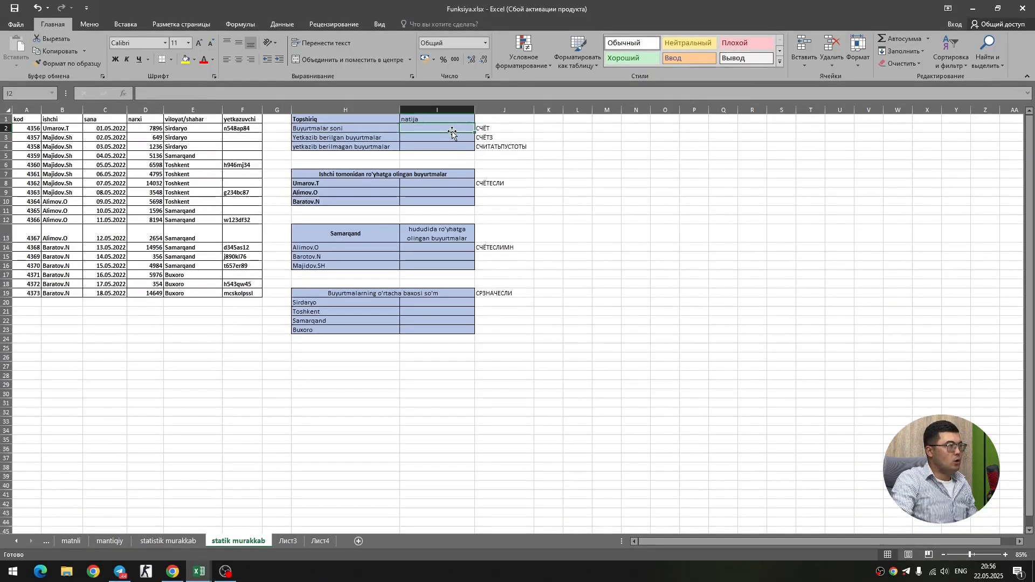
click(503, 128)
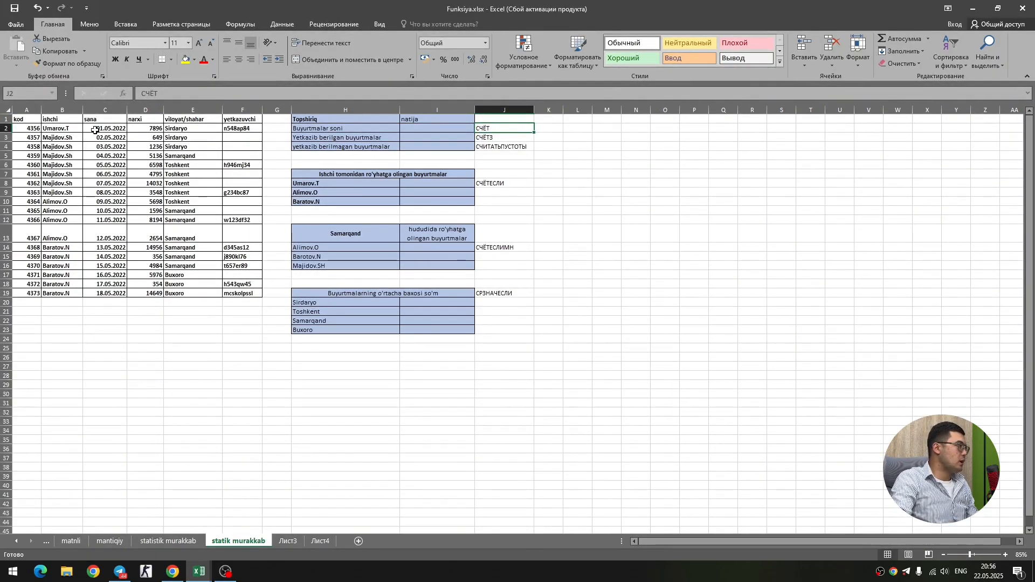
Examine the kod, sana and narxi columns of the order table as possible ranges for counting the orders
drag(32, 128, 31, 289)
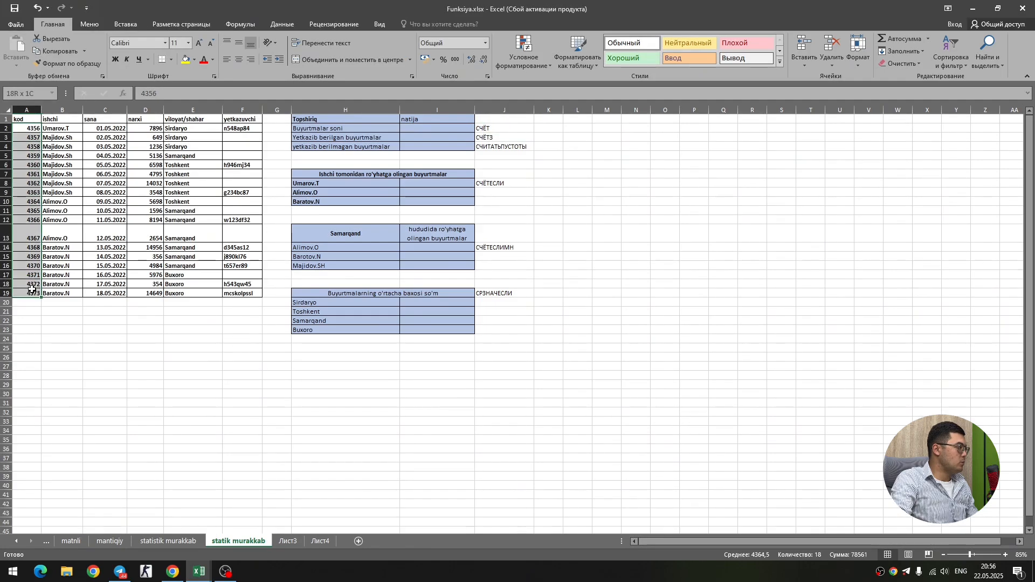
click(144, 129)
drag(145, 173, 150, 287)
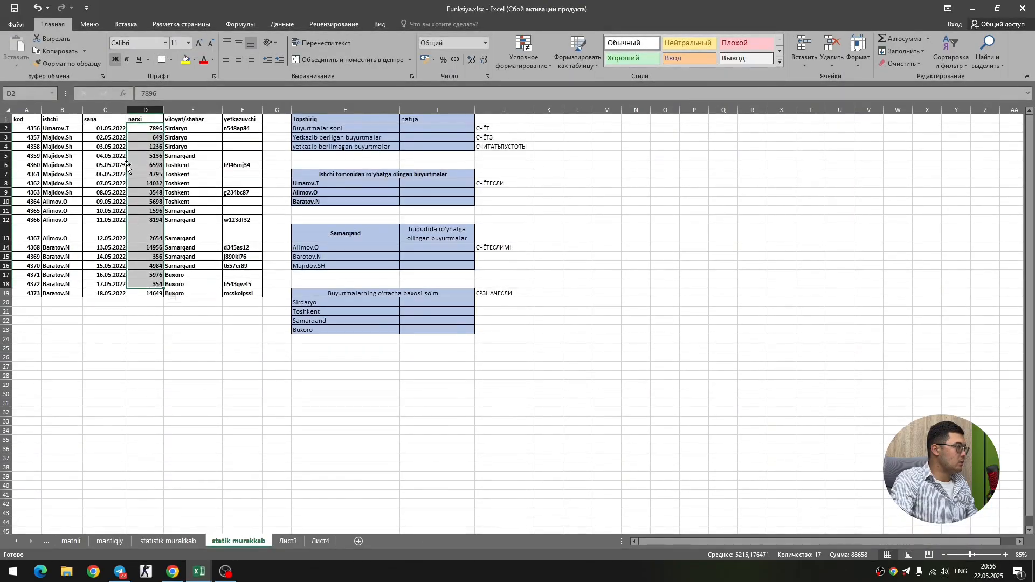
click(103, 127)
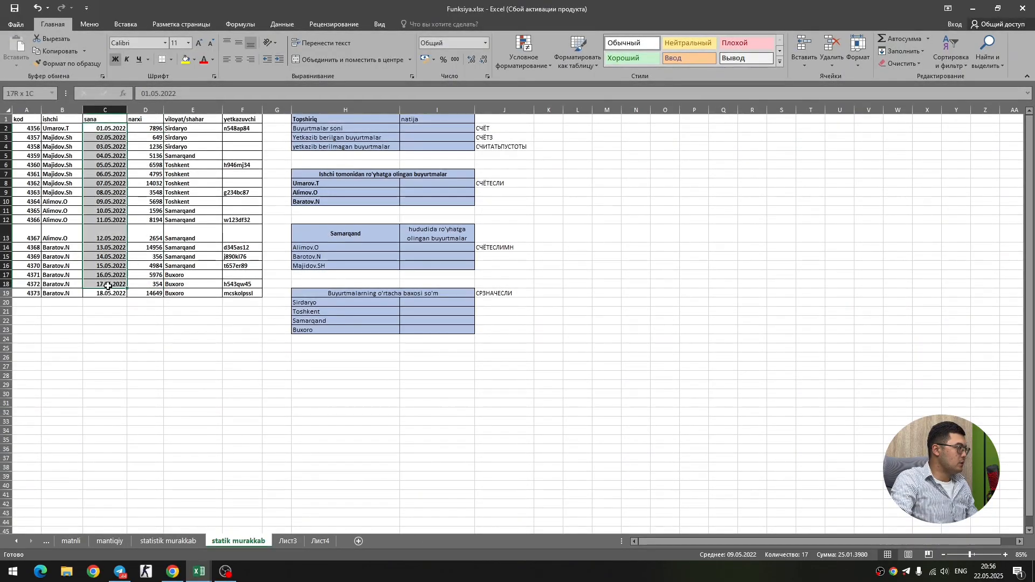
click(108, 320)
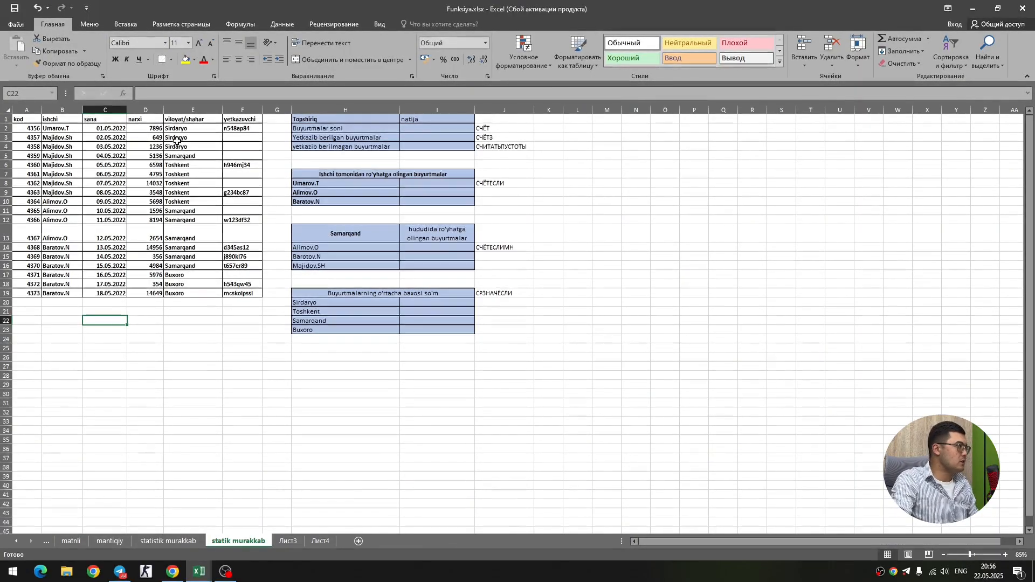
drag(146, 128, 149, 295)
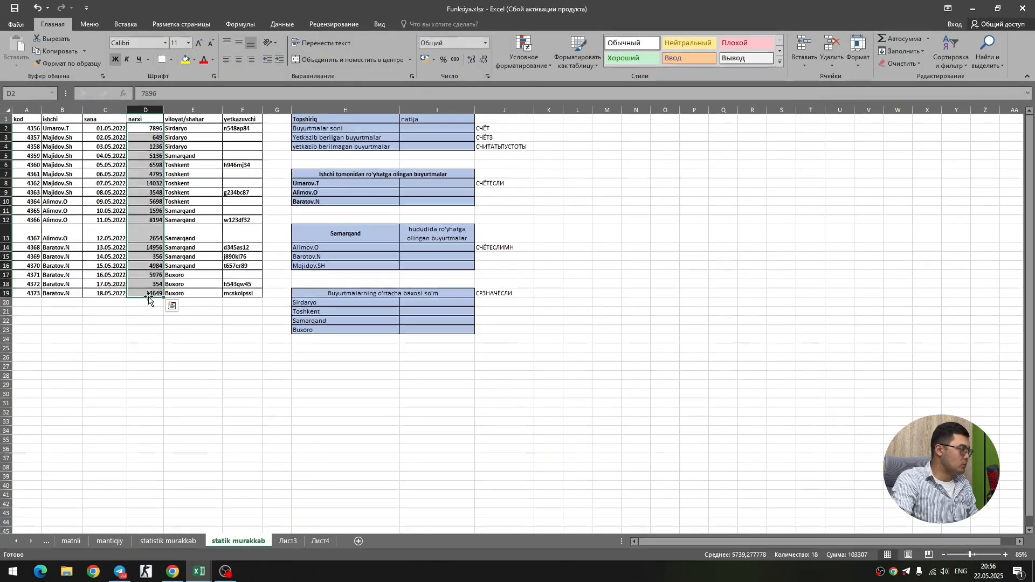
Insert the СЧЁТ function in I2 for "Buyurtmalar soni", counting the whole narxi column as D:D
click(443, 129)
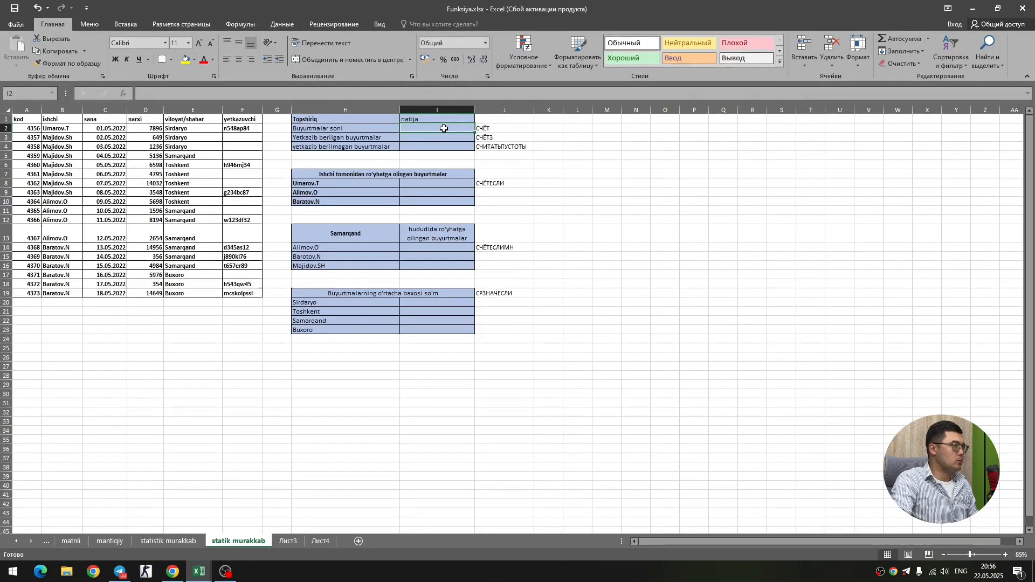
click(244, 26)
click(353, 56)
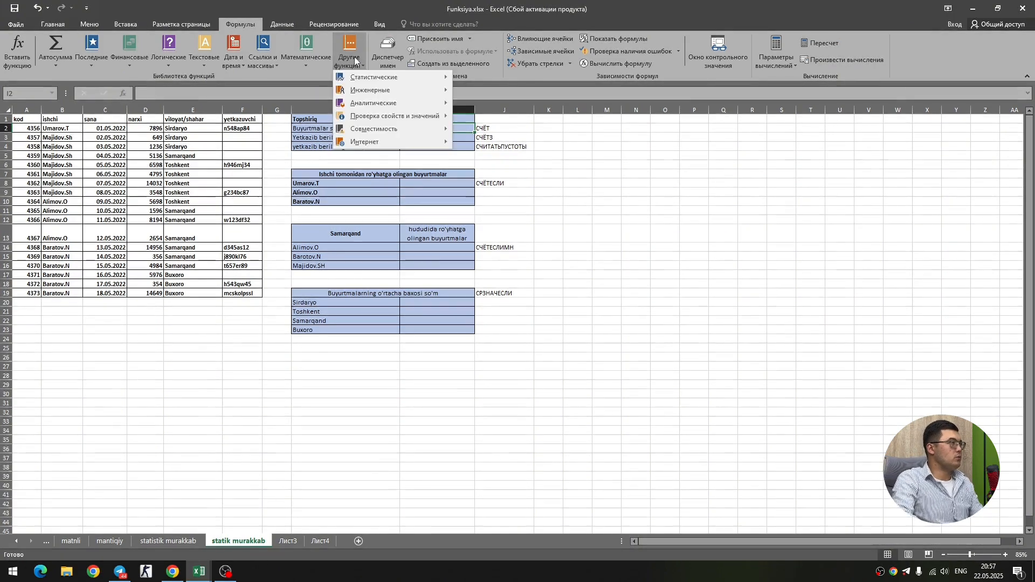
mouse_move(351, 79)
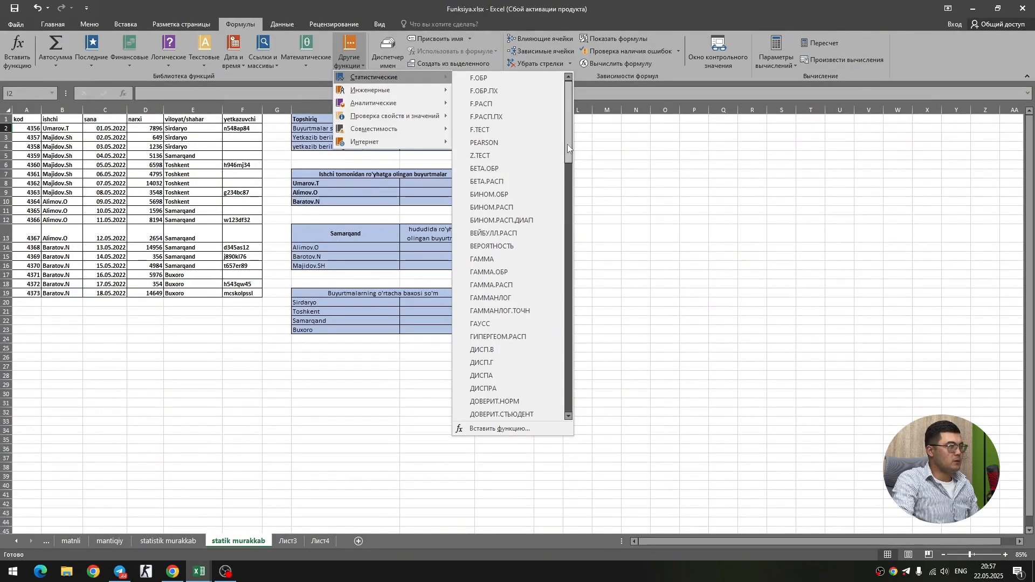
drag(569, 148, 588, 378)
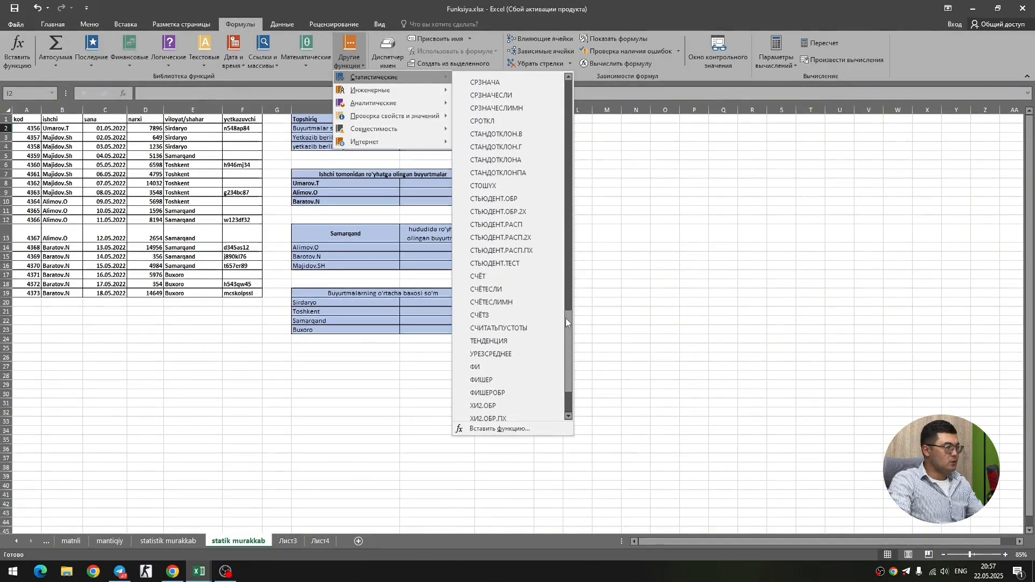
click(483, 275)
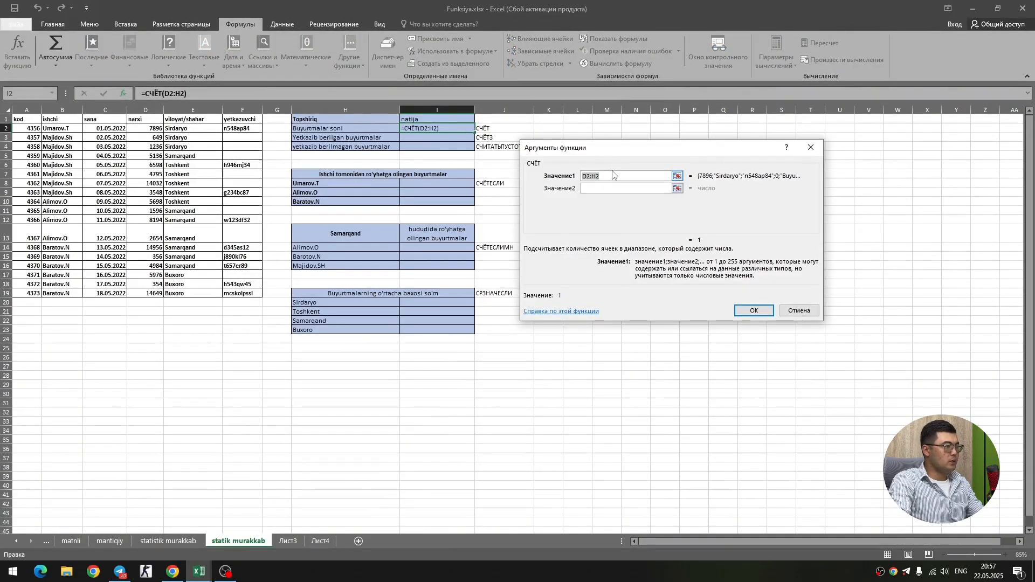
key(BackSpace)
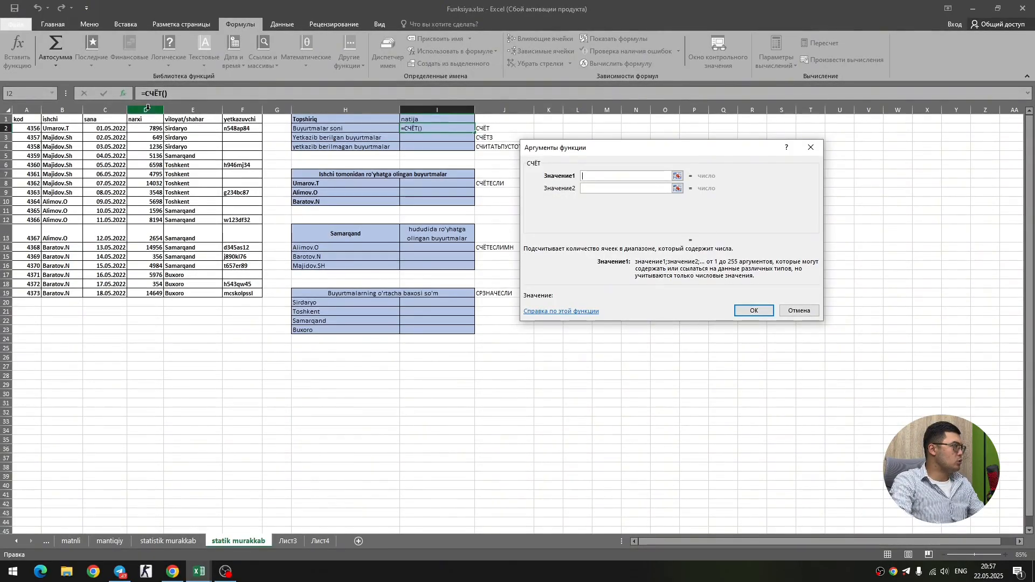
click(147, 108)
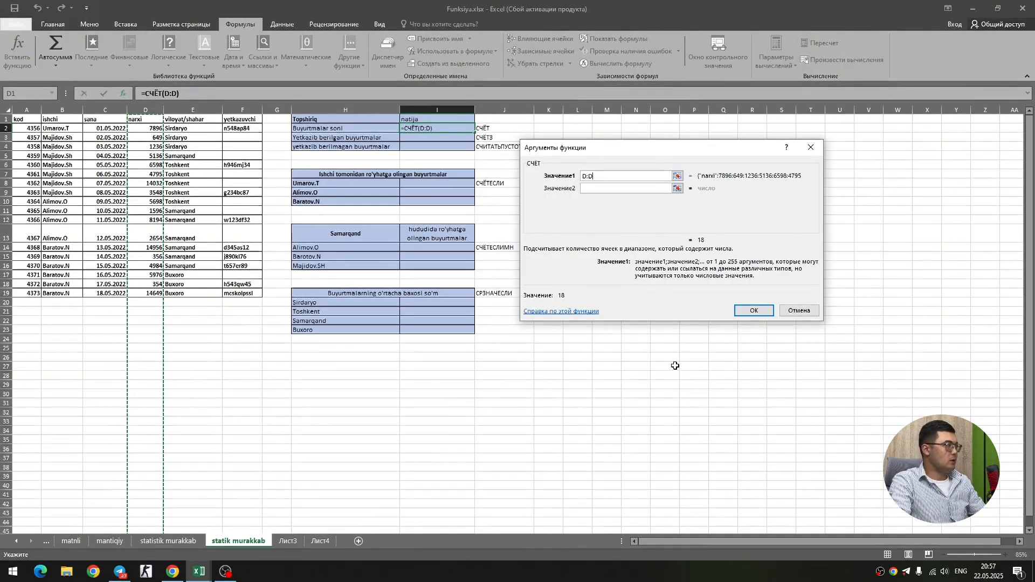
click(755, 312)
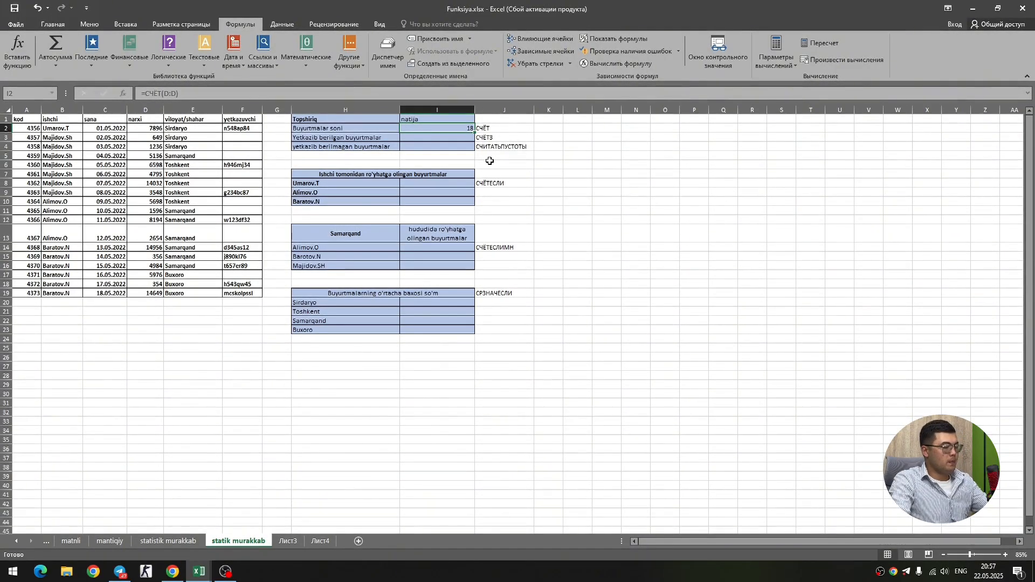
Replace the I2 formula with СЧЁТ over the viloyat/shahar text column, using the range E:E
click(349, 64)
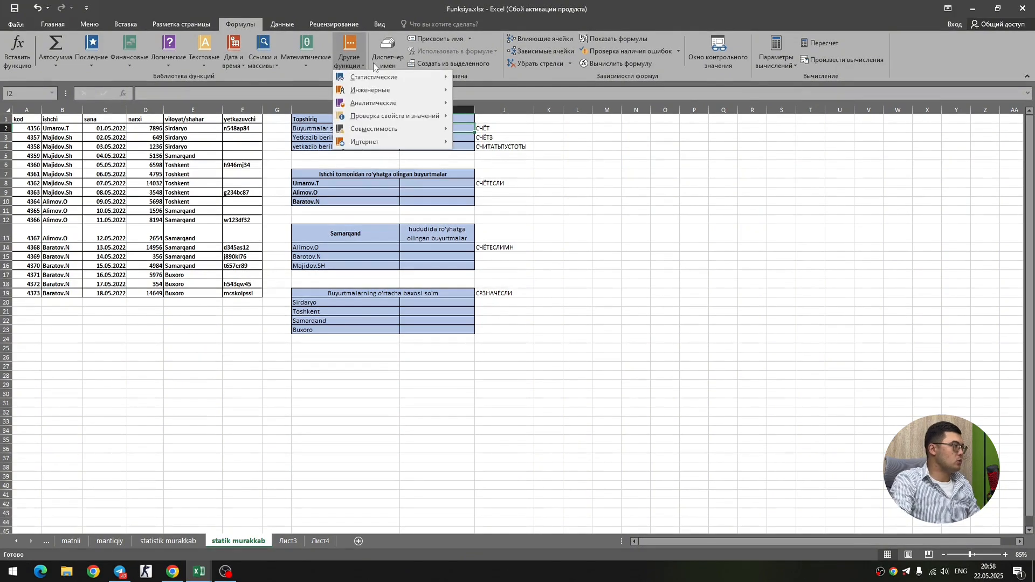
mouse_move(374, 74)
scroll(520, 178, down, 13)
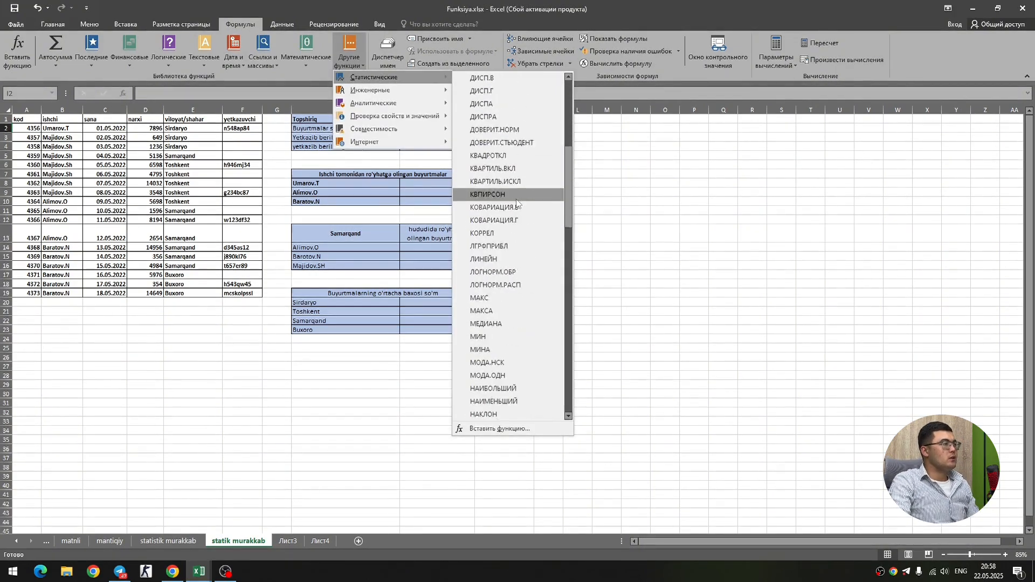
scroll(501, 268, down, 7)
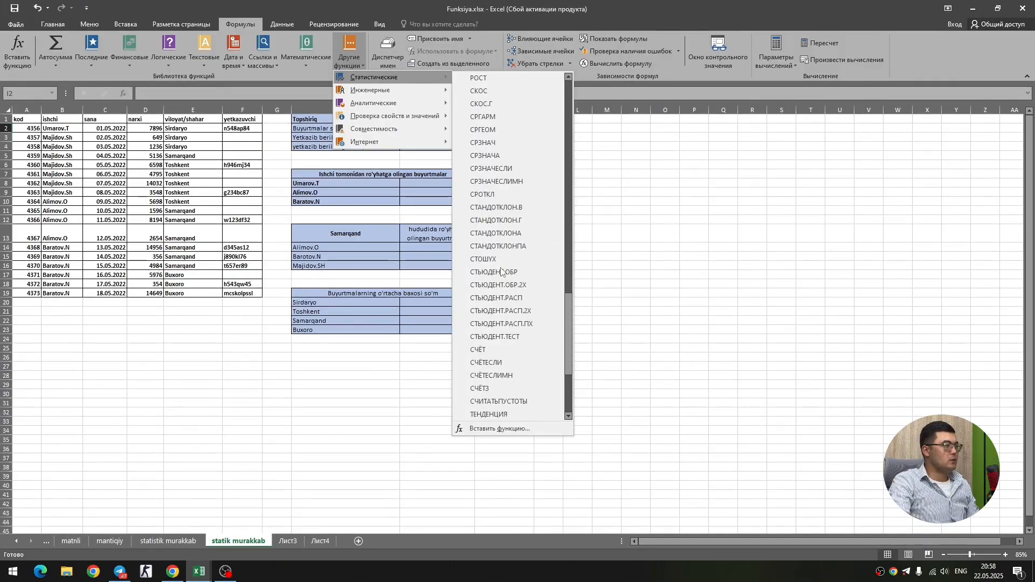
click(486, 274)
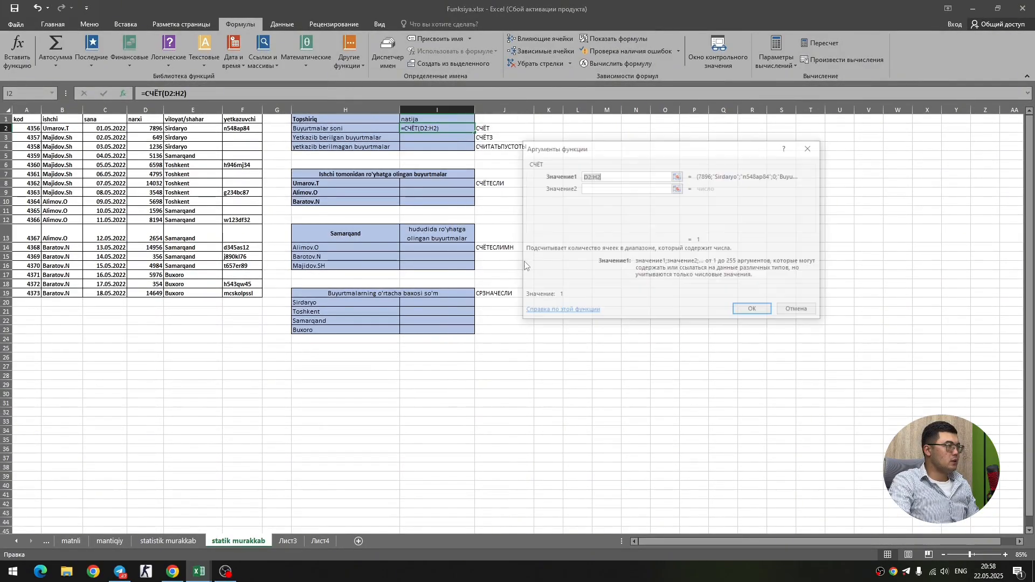
key(BackSpace)
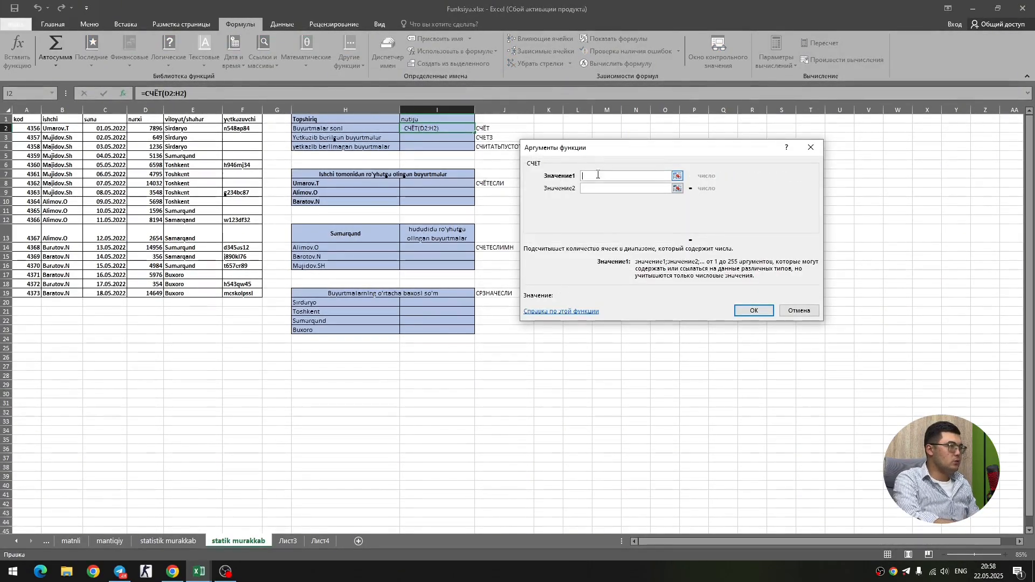
click(195, 109)
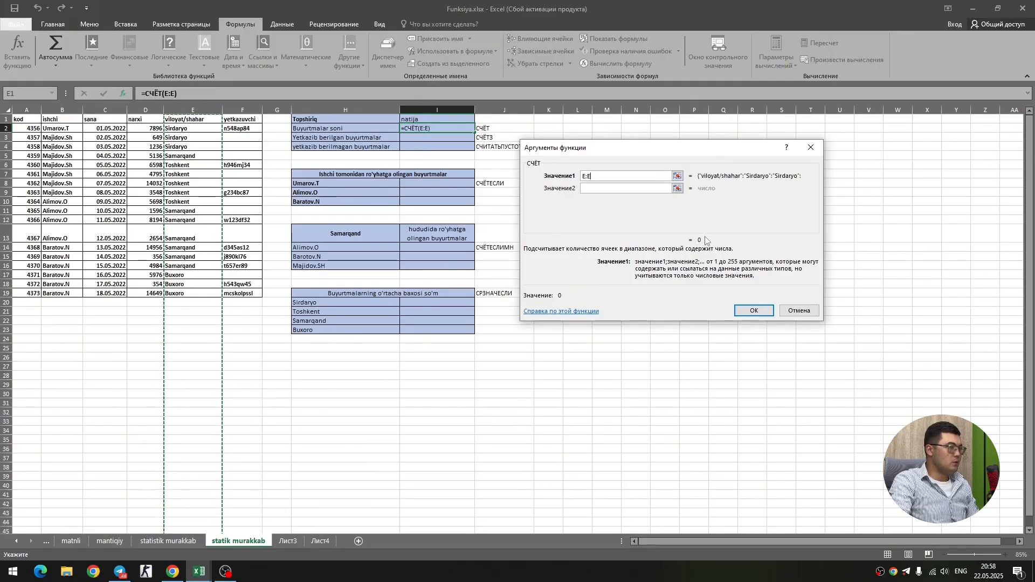
drag(687, 229, 711, 235)
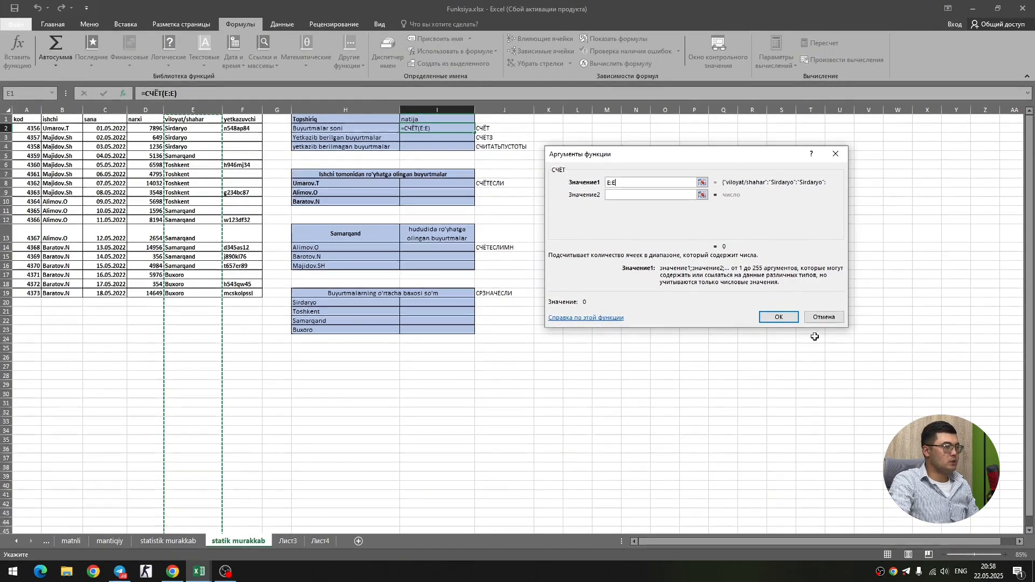
click(760, 316)
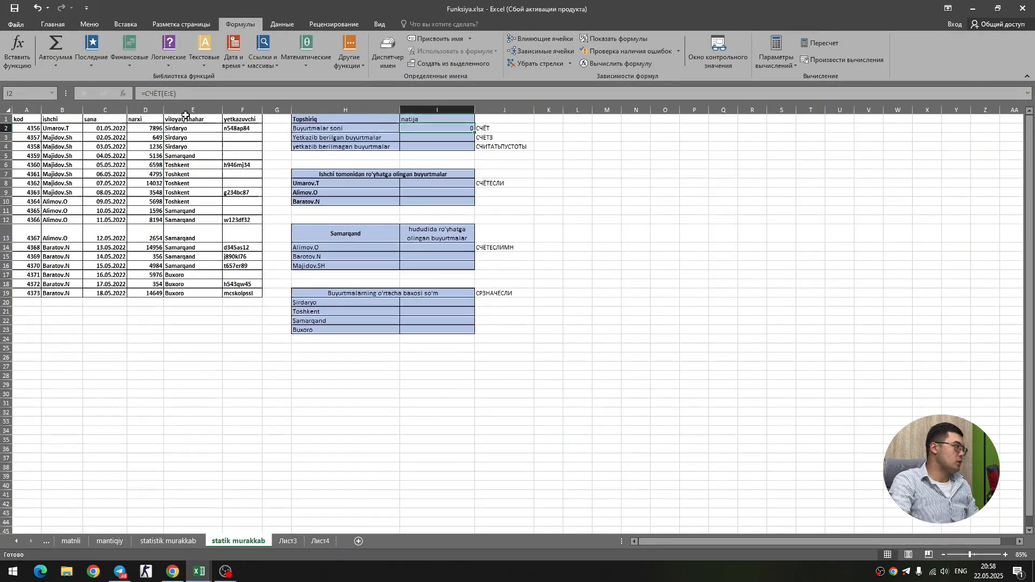
Test the count by entering 2 in E22 below the viloyat/shahar column, and delete that number again
drag(182, 195, 185, 265)
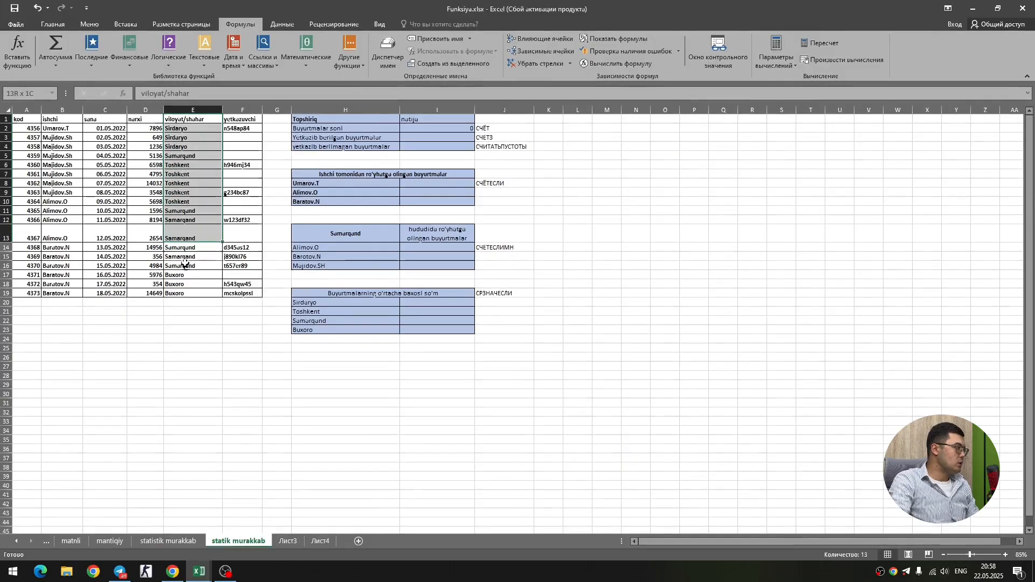
drag(193, 343, 192, 338)
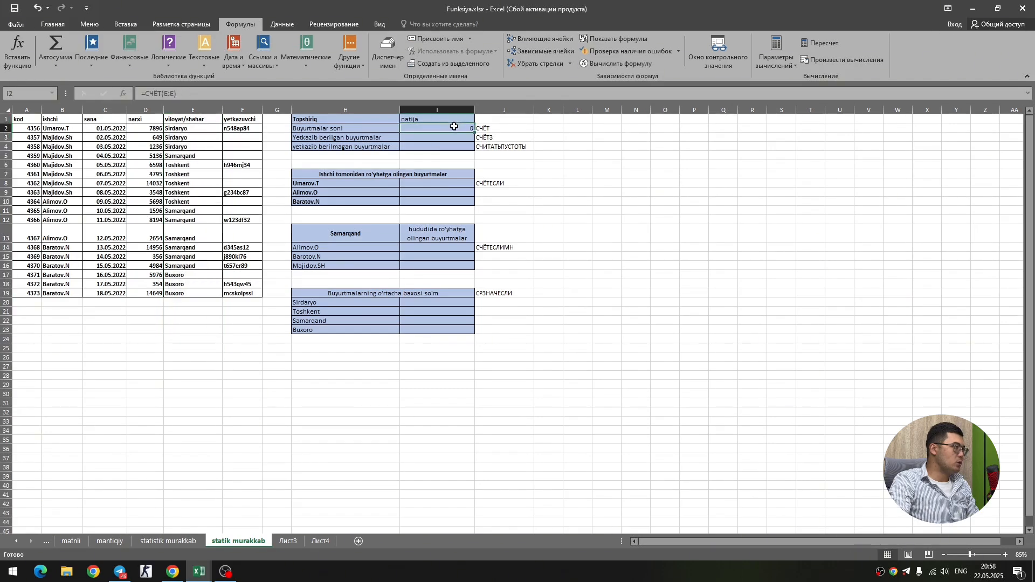
click(202, 318)
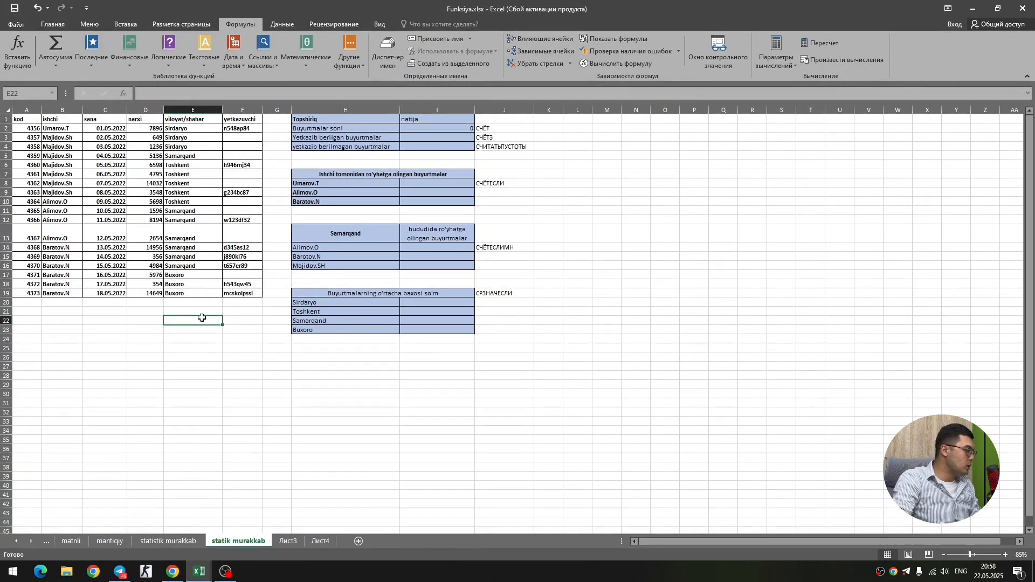
text(2)
key(Return)
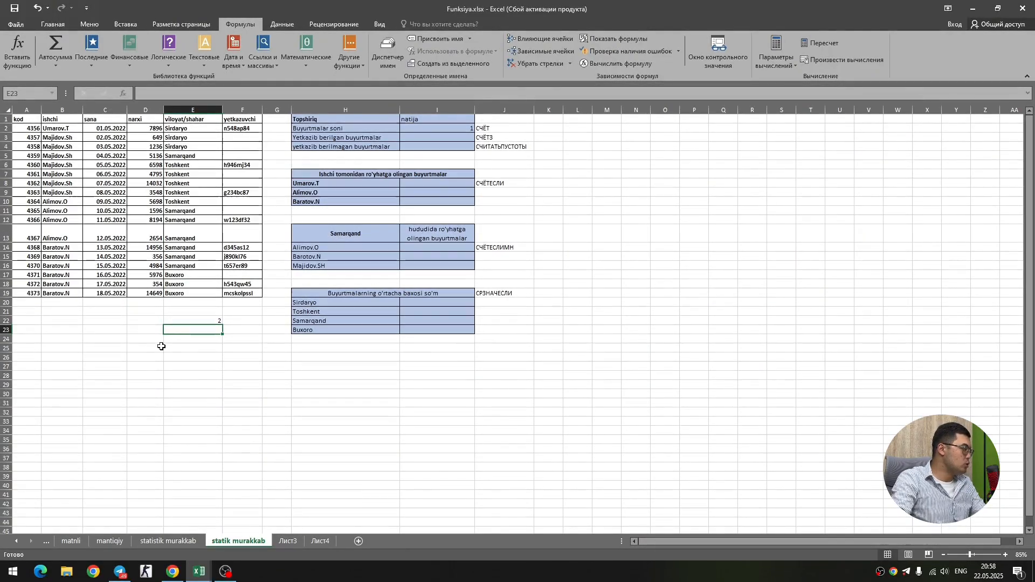
click(195, 322)
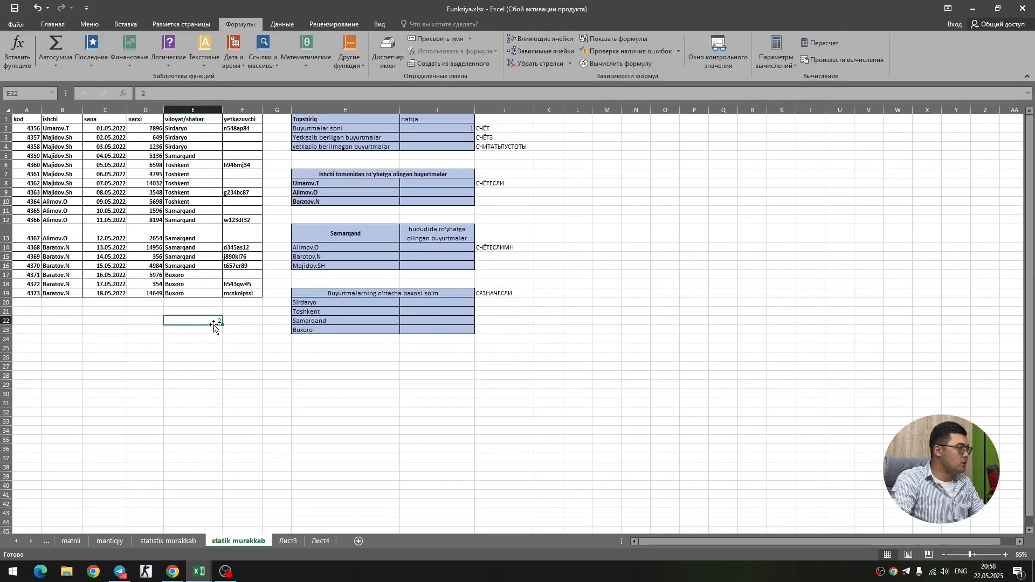
key(BackSpace)
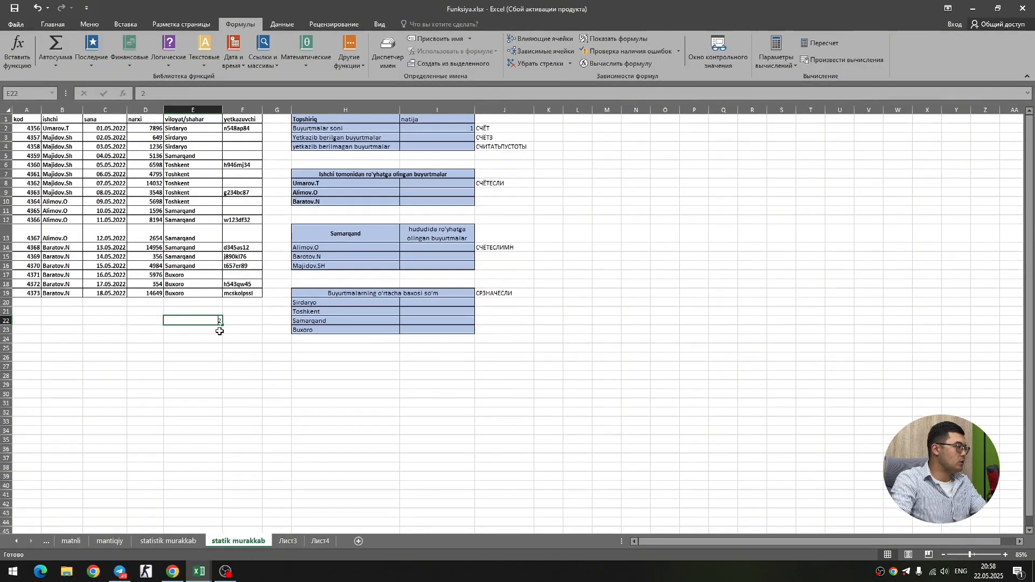
click(262, 356)
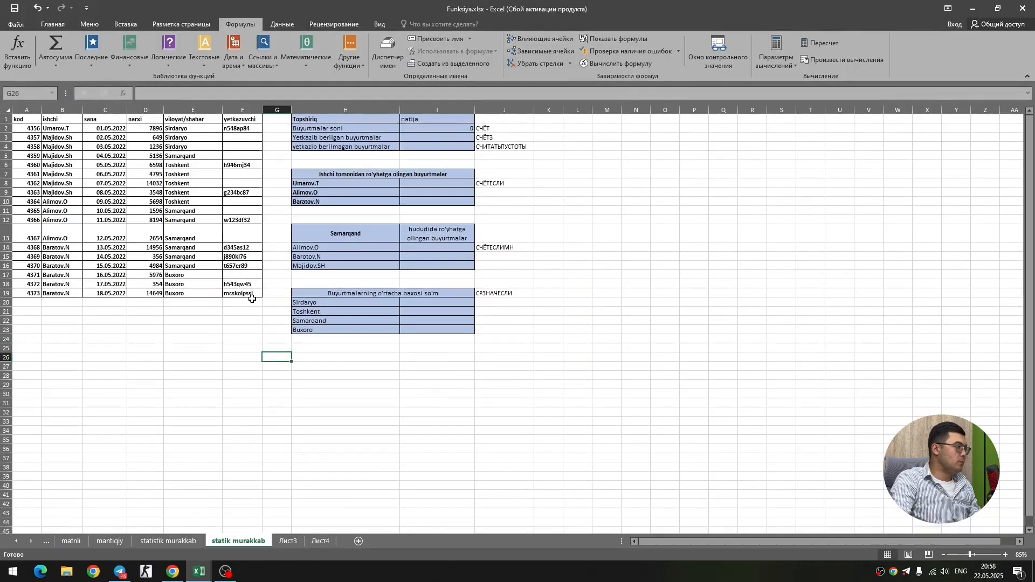
Clear the СЧЁТ(E:E) formula from the "Buyurtmalar soni" result cell I2
click(462, 133)
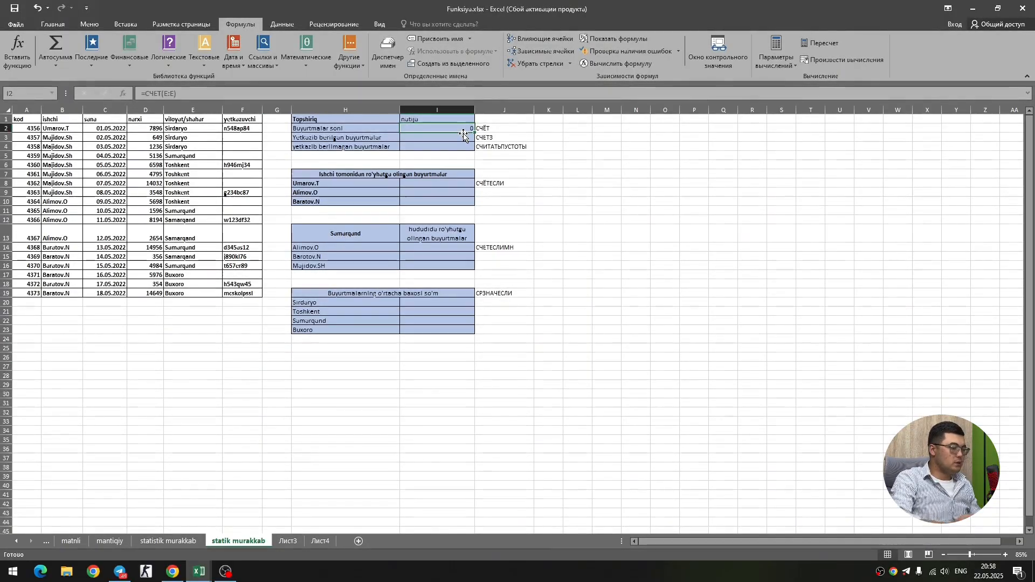
double_click(463, 132)
key(BackSpace)
key(BackSpace)
key(BackSpace)
key(BackSpace)
key(BackSpace)
key(BackSpace)
key(BackSpace)
key(BackSpace)
key(BackSpace)
key(BackSpace)
click(508, 183)
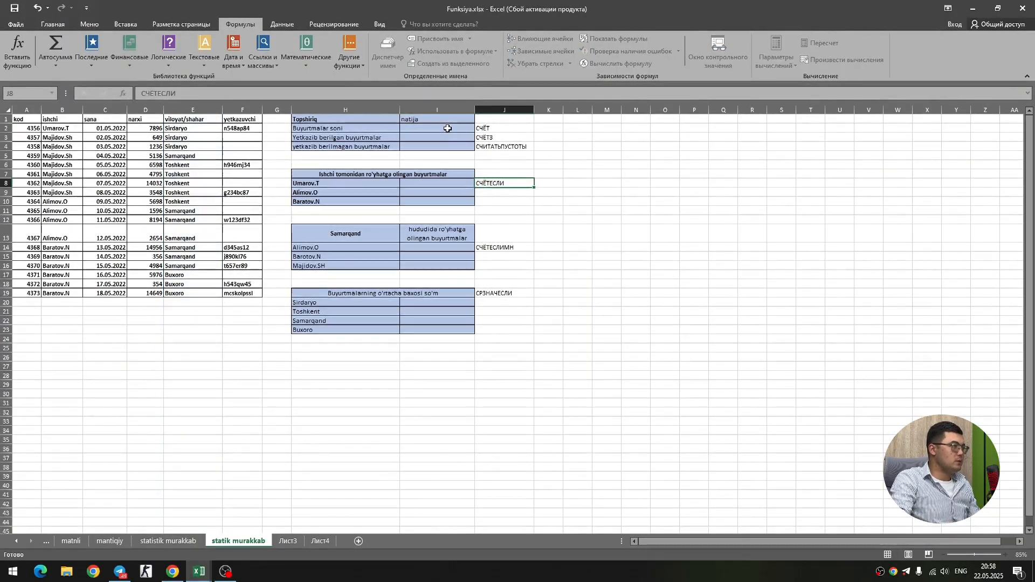
Count the orders in I2 with the statistical function СЧЁТ over the narxi column, range D:D
click(448, 129)
click(348, 67)
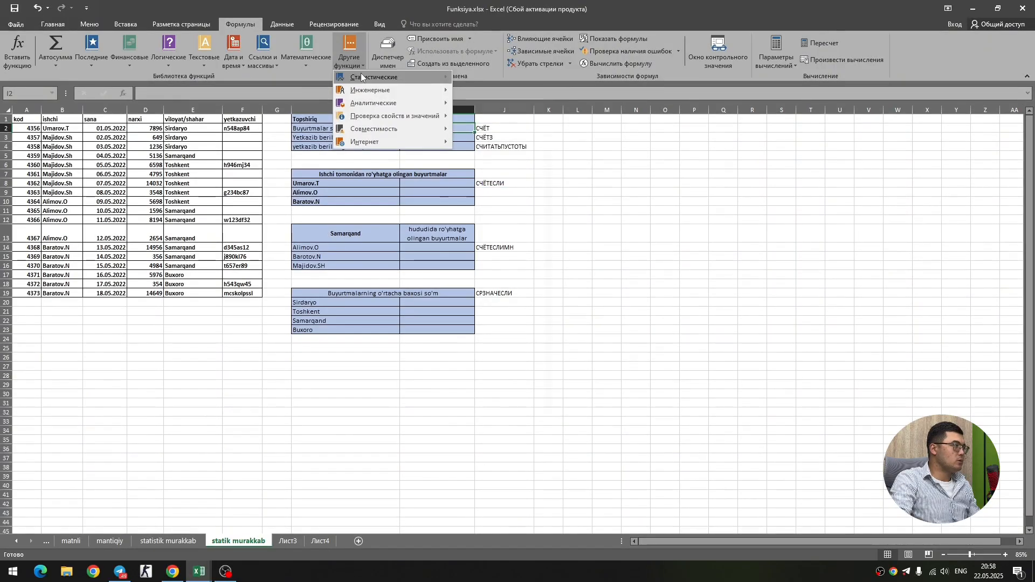
mouse_move(361, 77)
scroll(500, 262, down, 10)
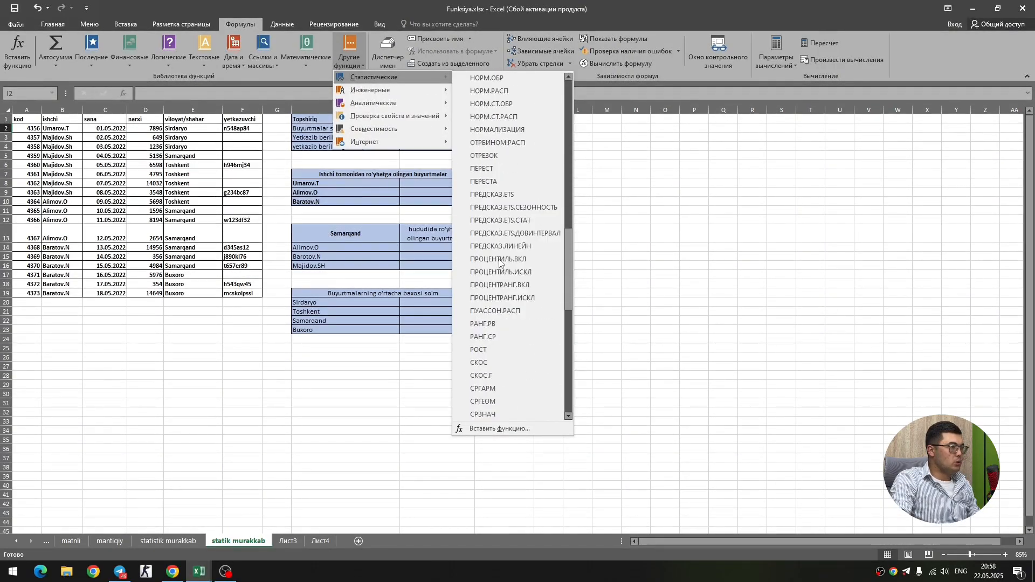
scroll(500, 262, down, 7)
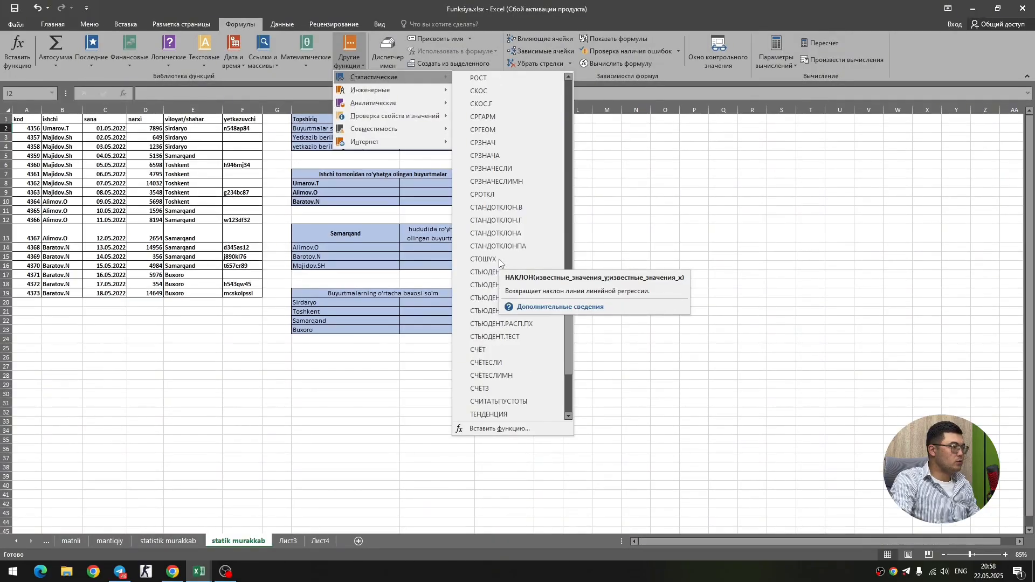
click(479, 349)
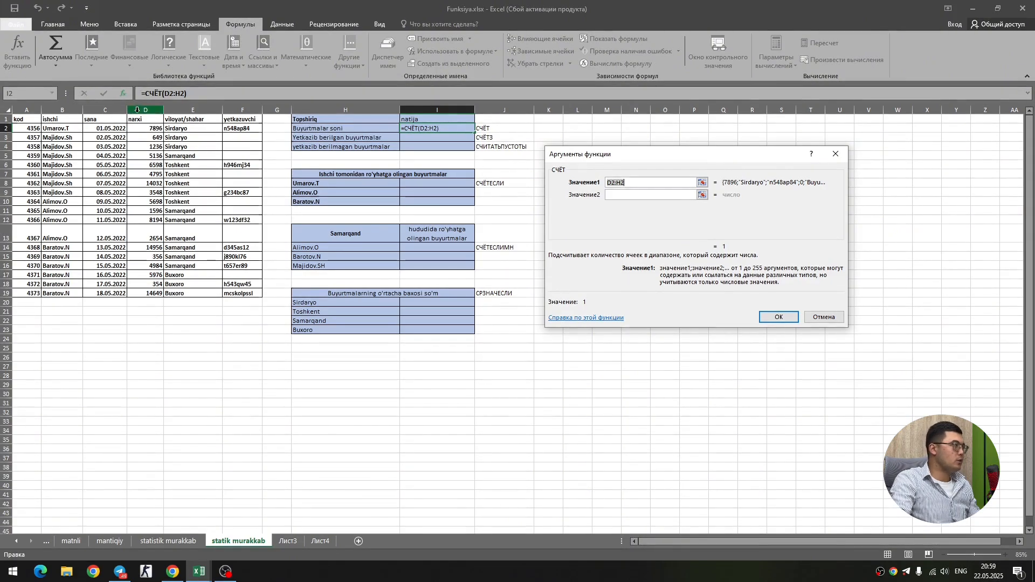
click(137, 110)
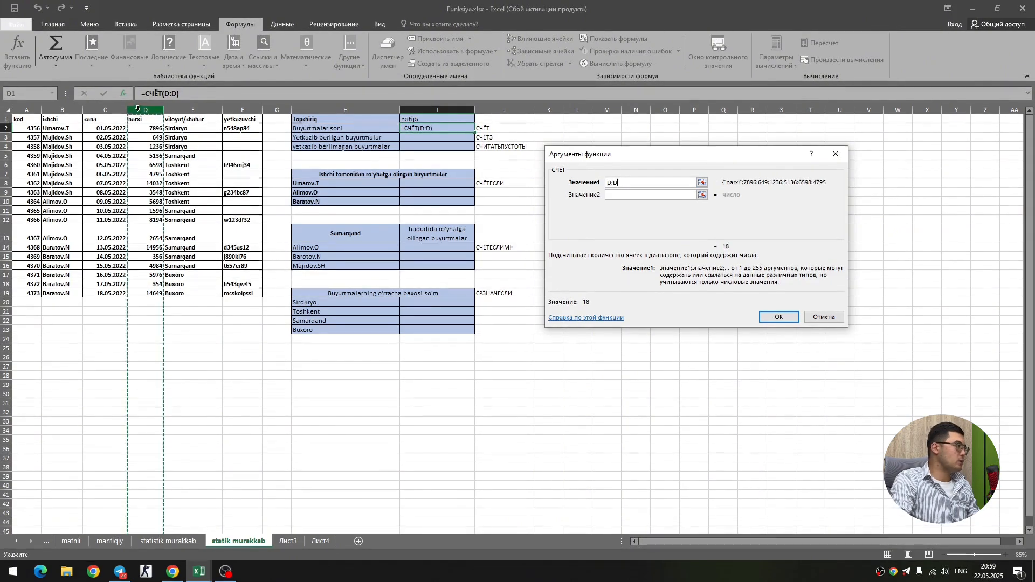
click(766, 319)
Insert the statistical function СЧЁТЗ into I3, the result cell for "Yetkazib berilgan buyurtmalar"
click(460, 139)
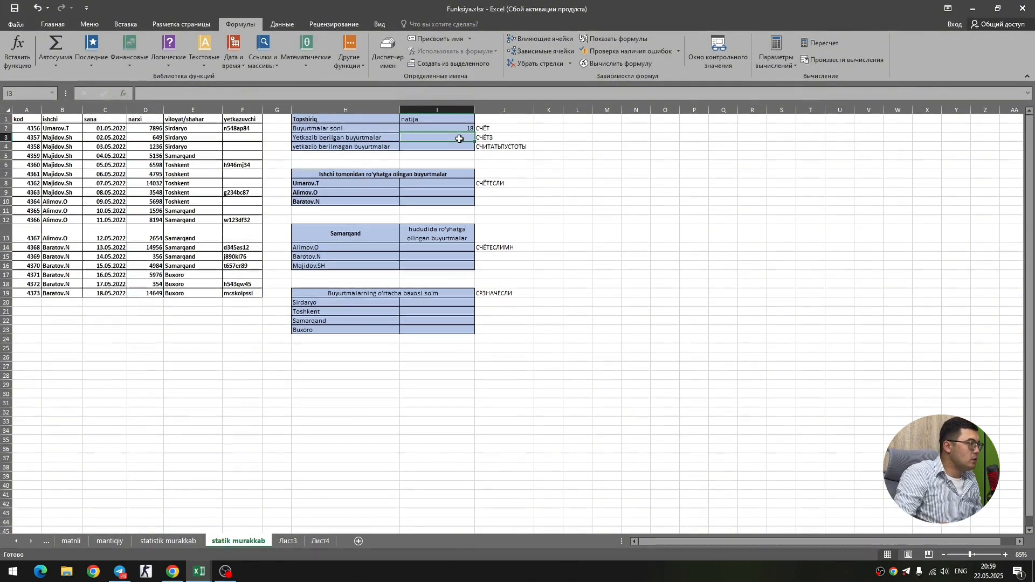
click(259, 121)
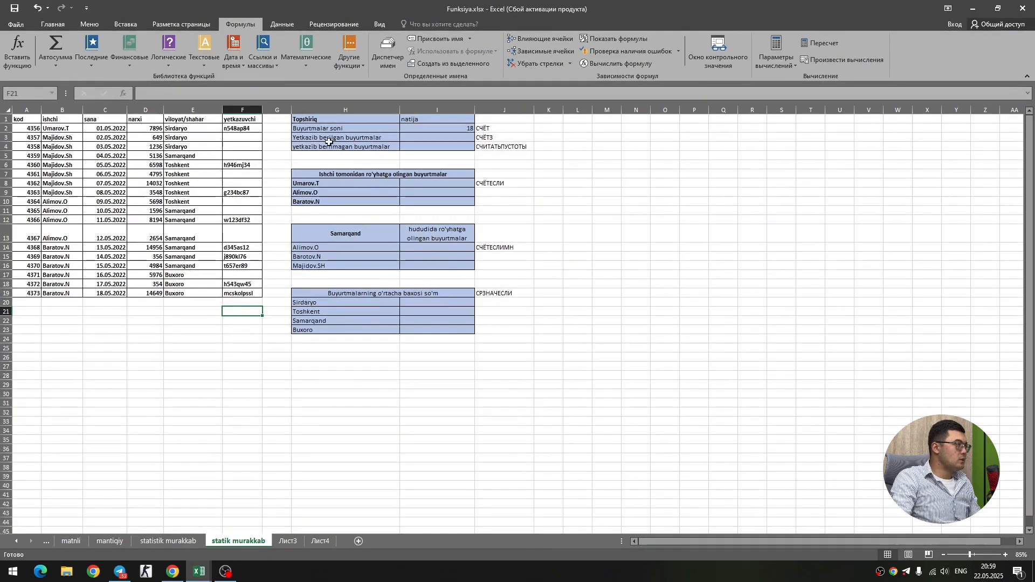
click(417, 139)
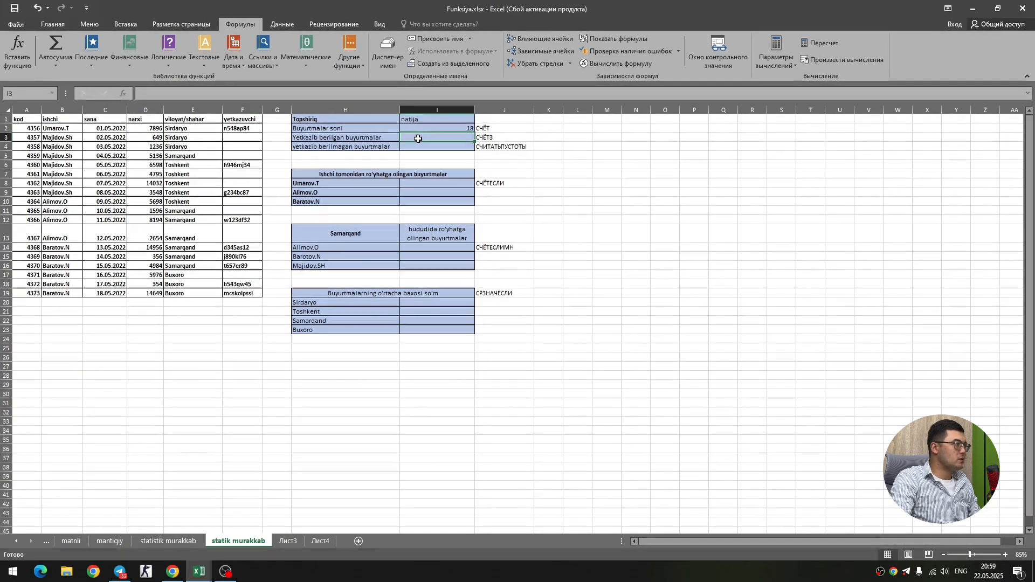
double_click(424, 139)
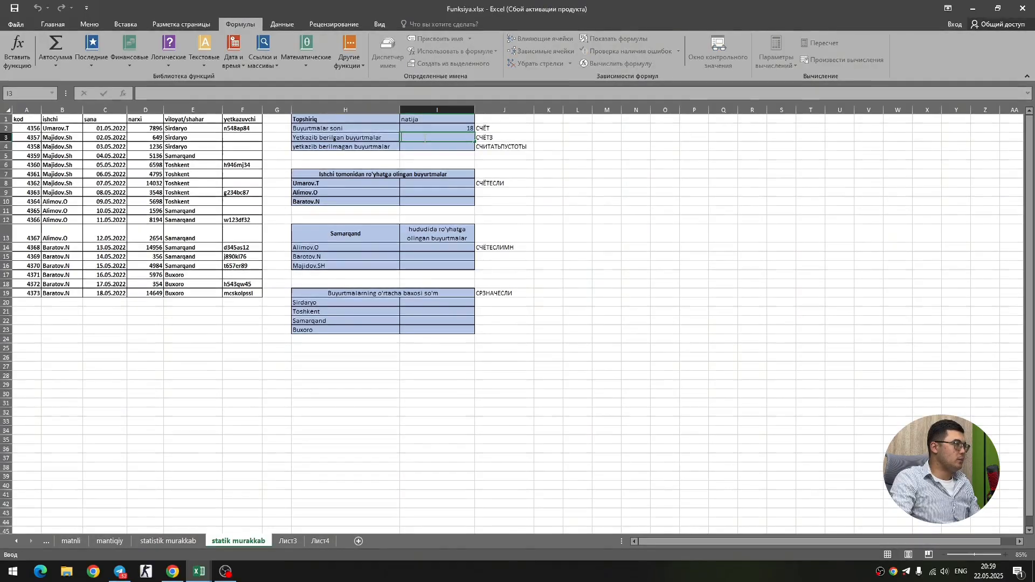
key(Escape)
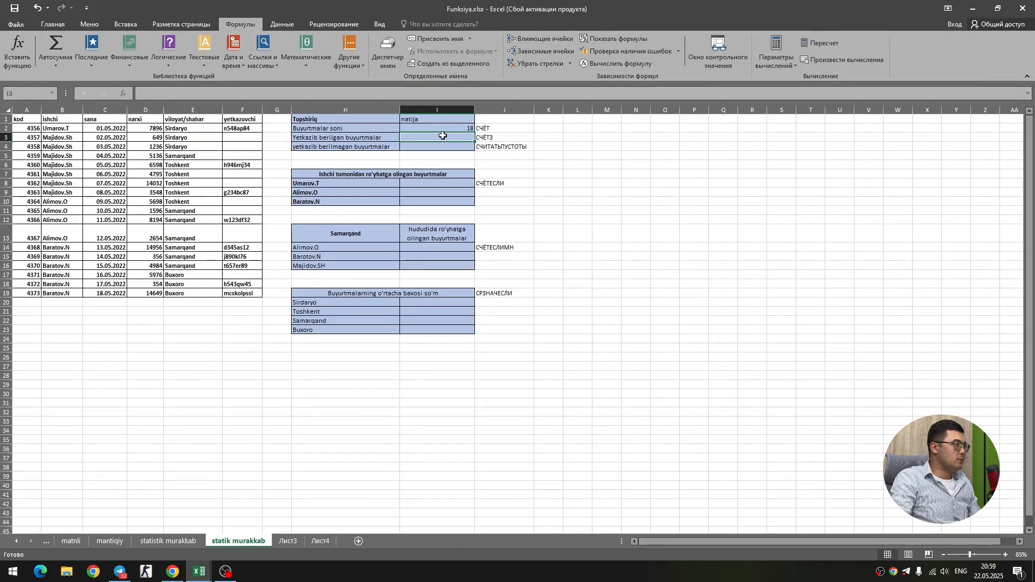
click(354, 58)
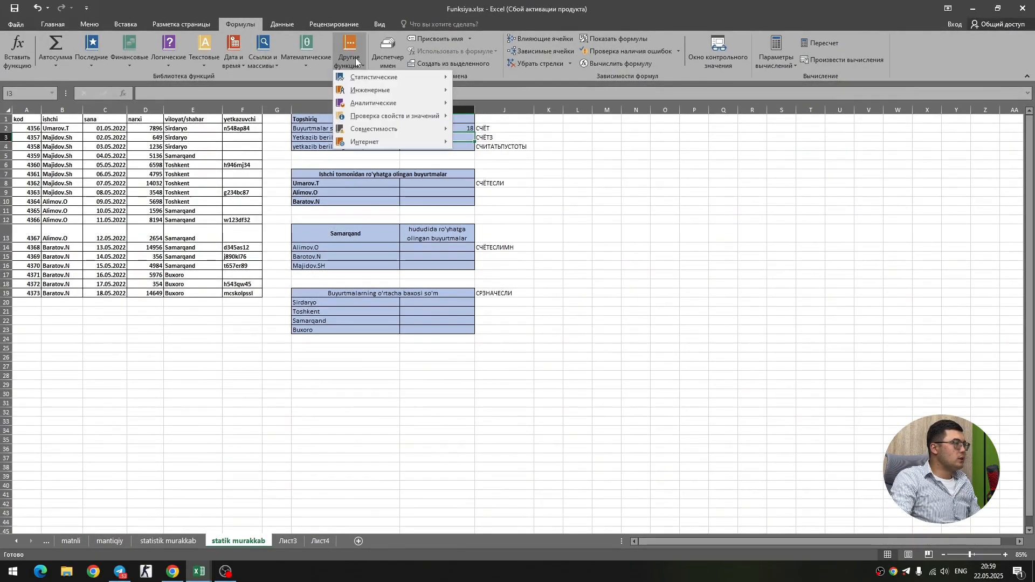
mouse_move(363, 79)
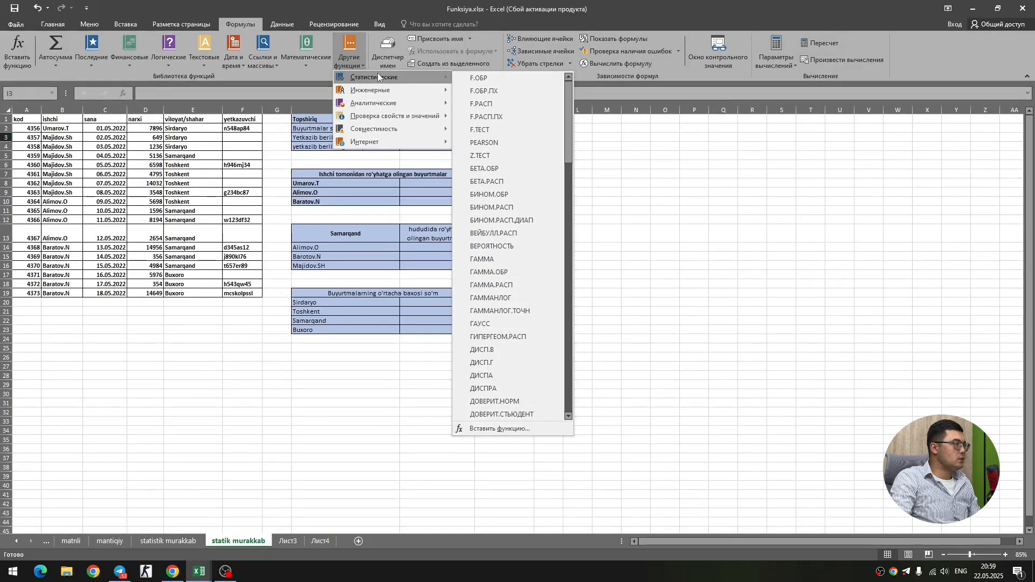
scroll(497, 174, down, 5)
scroll(496, 171, down, 15)
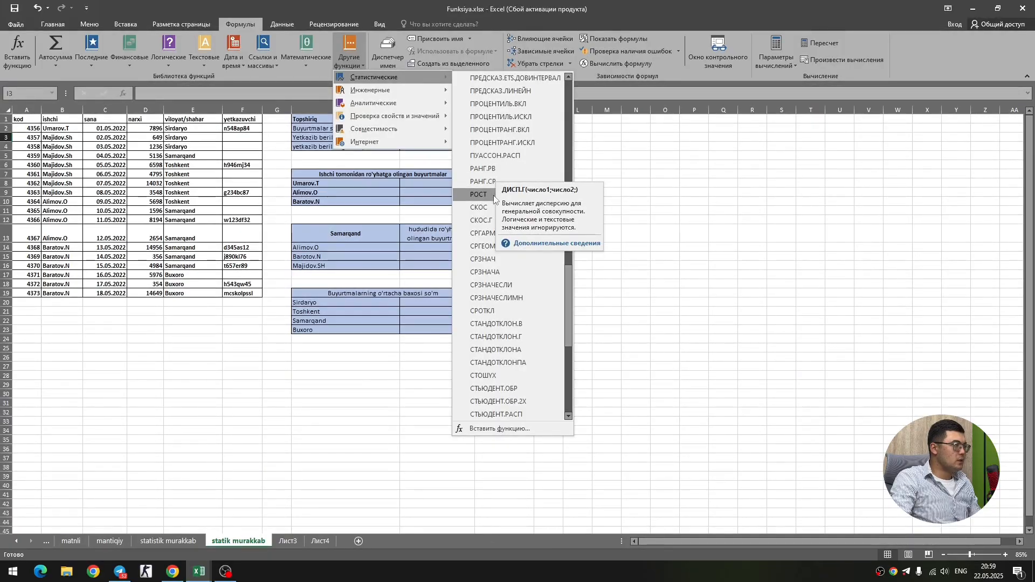
scroll(485, 242, down, 3)
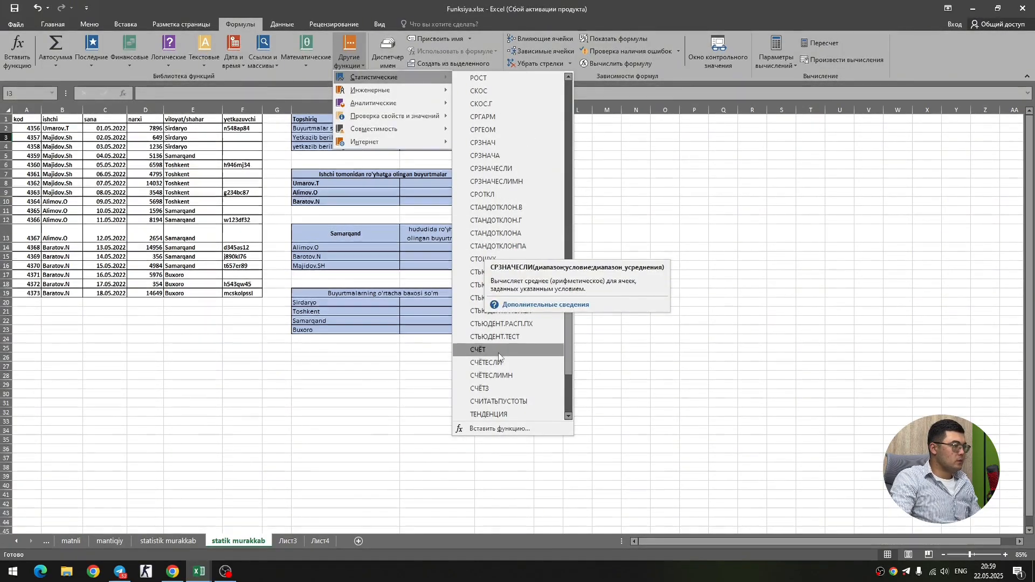
click(484, 387)
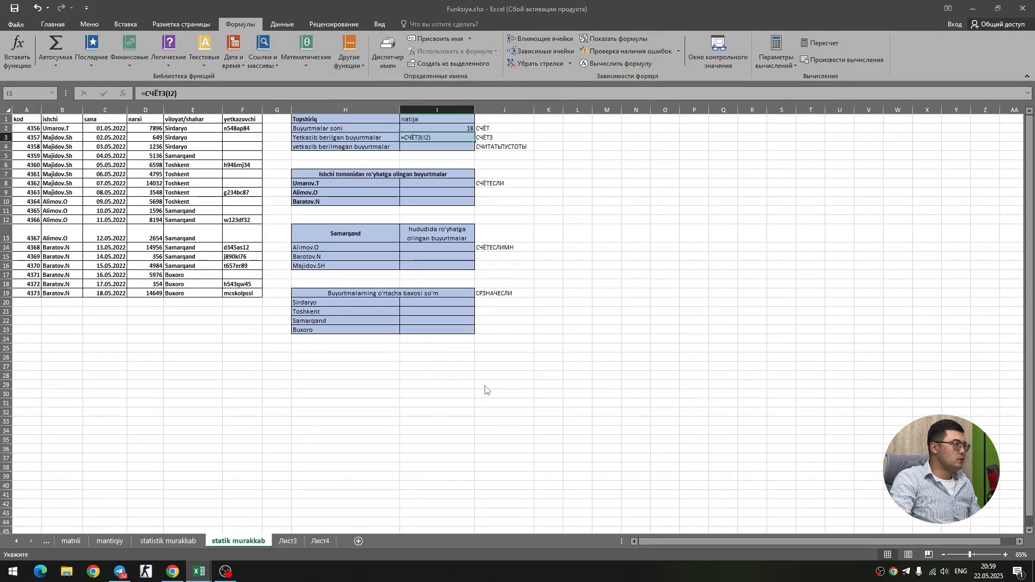
Replace the СЧЁТЗ argument with the yetkazuvchi cells F2:F19, without the column heading, and complete the formula
key(BackSpace)
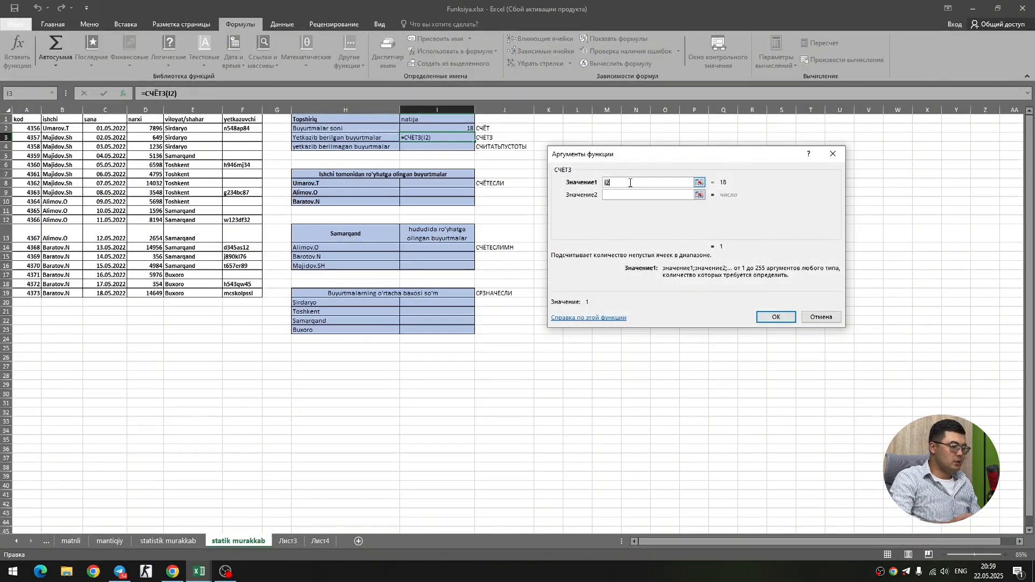
click(247, 110)
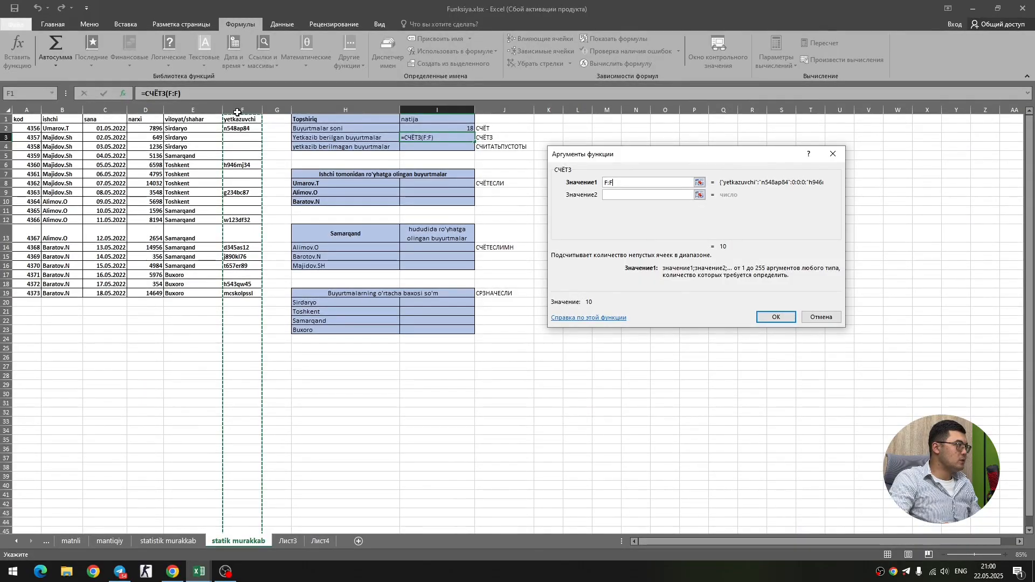
click(237, 129)
drag(240, 129, 259, 289)
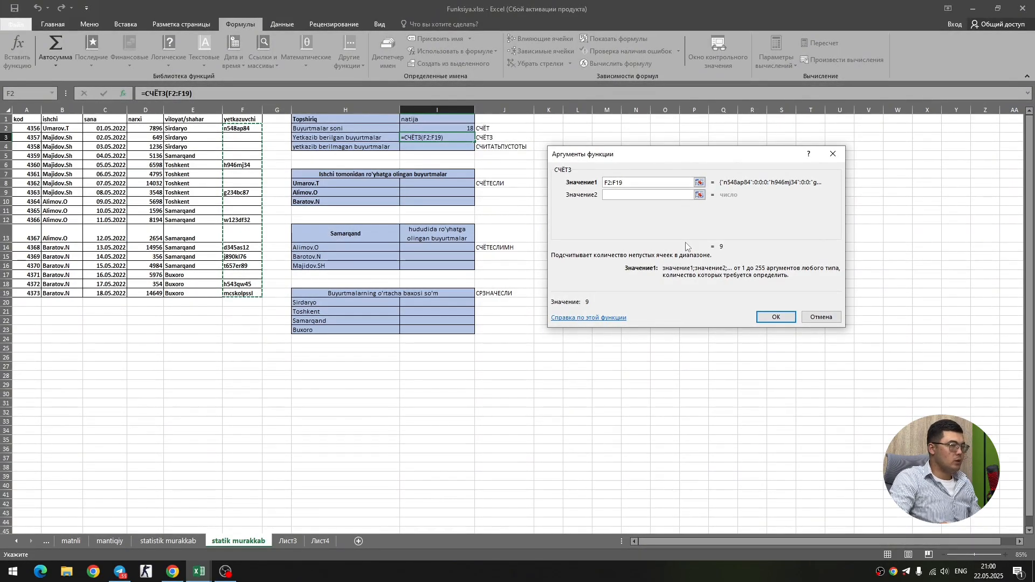
click(774, 318)
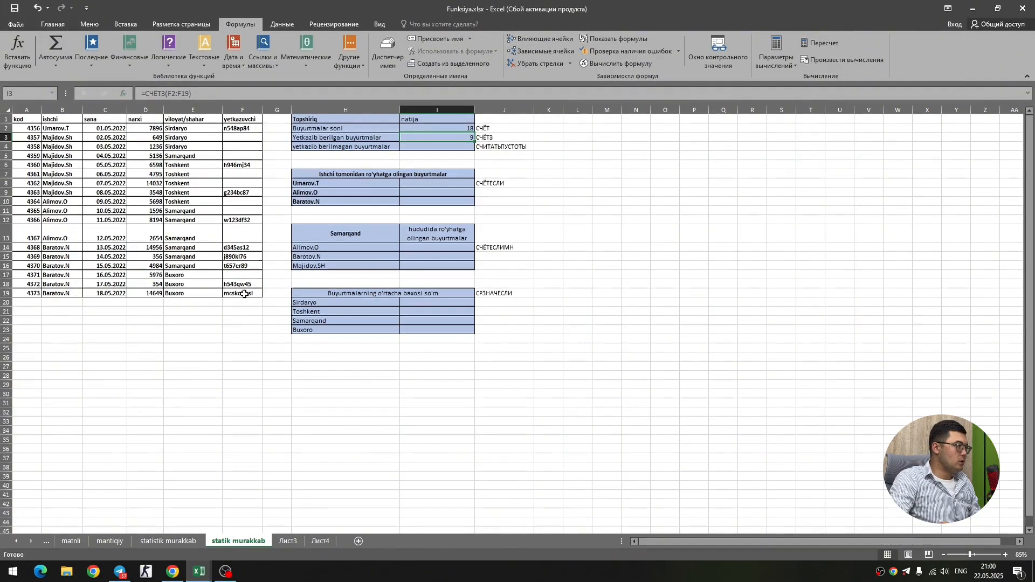
Examine the empty cells of the yetkazuvchi column that stand for undelivered orders
click(248, 240)
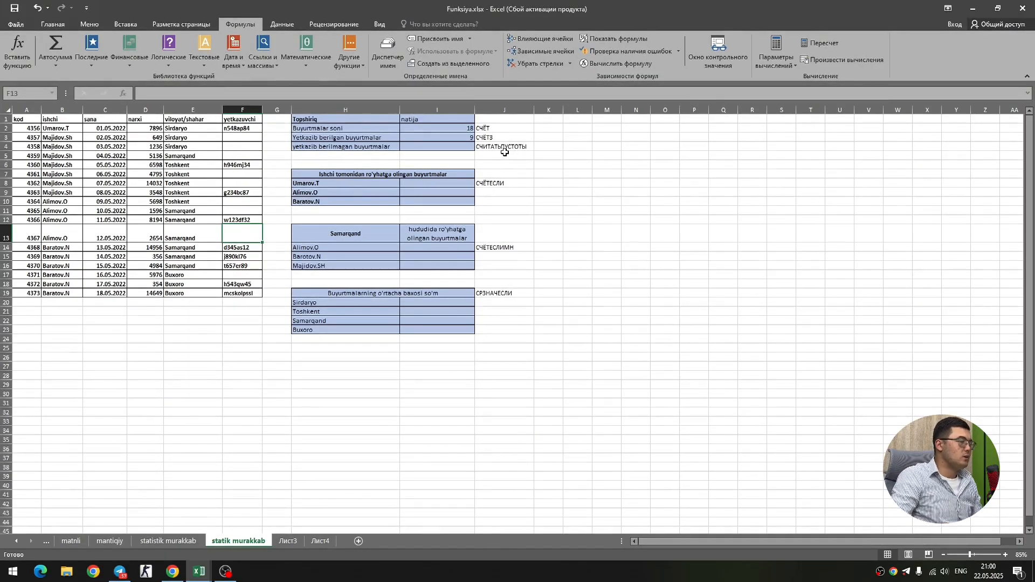
click(467, 145)
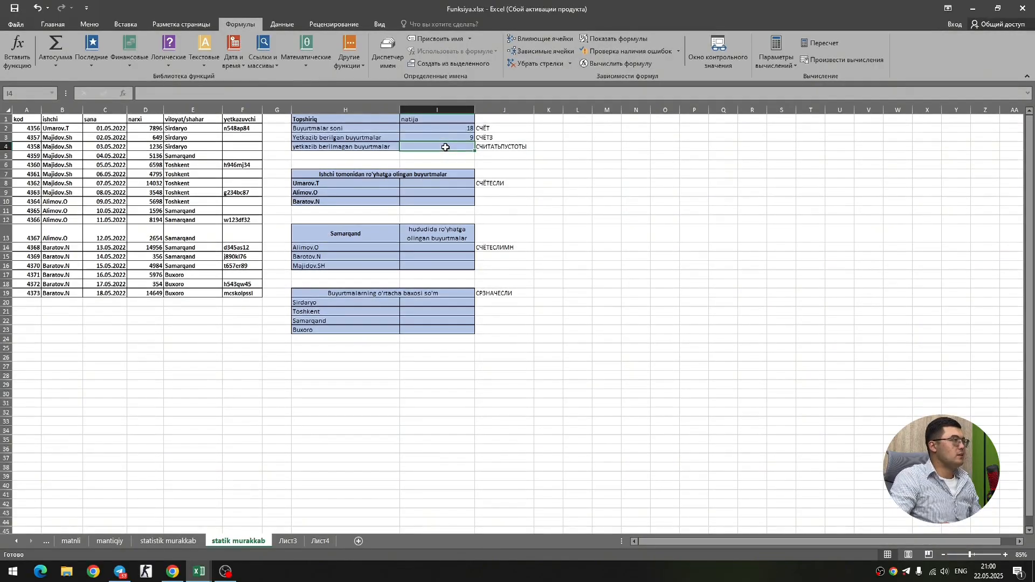
click(247, 148)
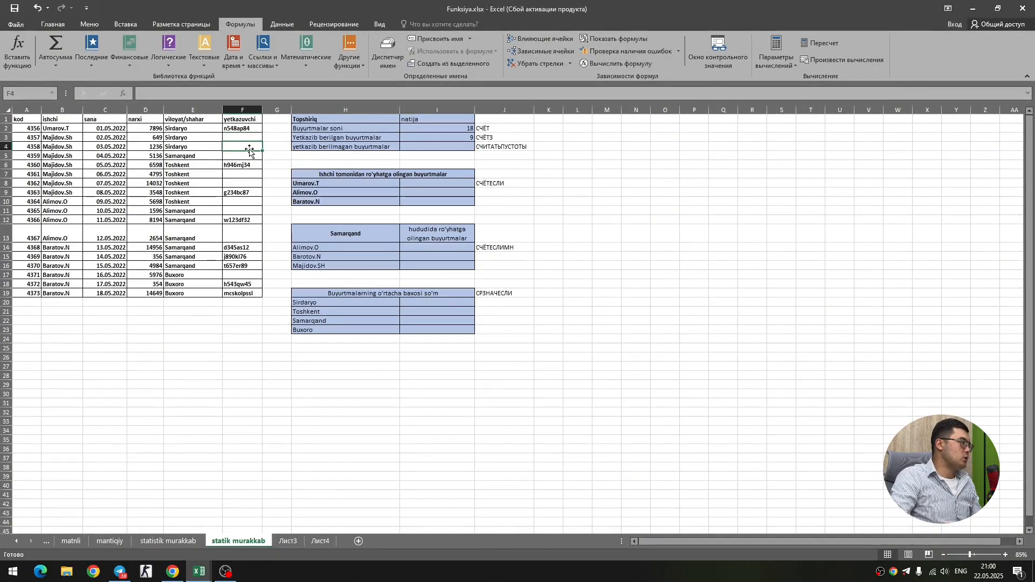
click(247, 160)
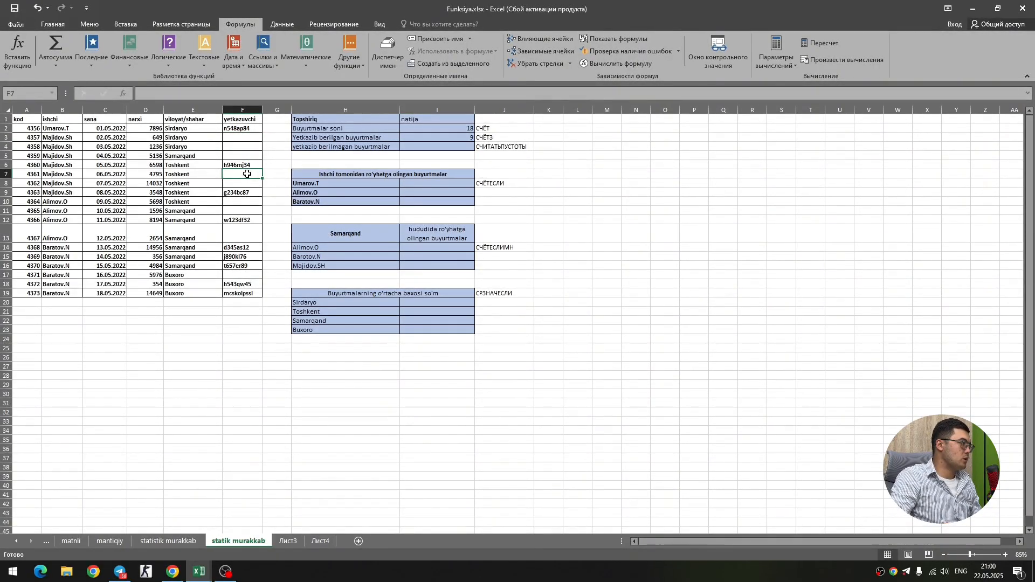
click(247, 182)
click(247, 202)
click(247, 212)
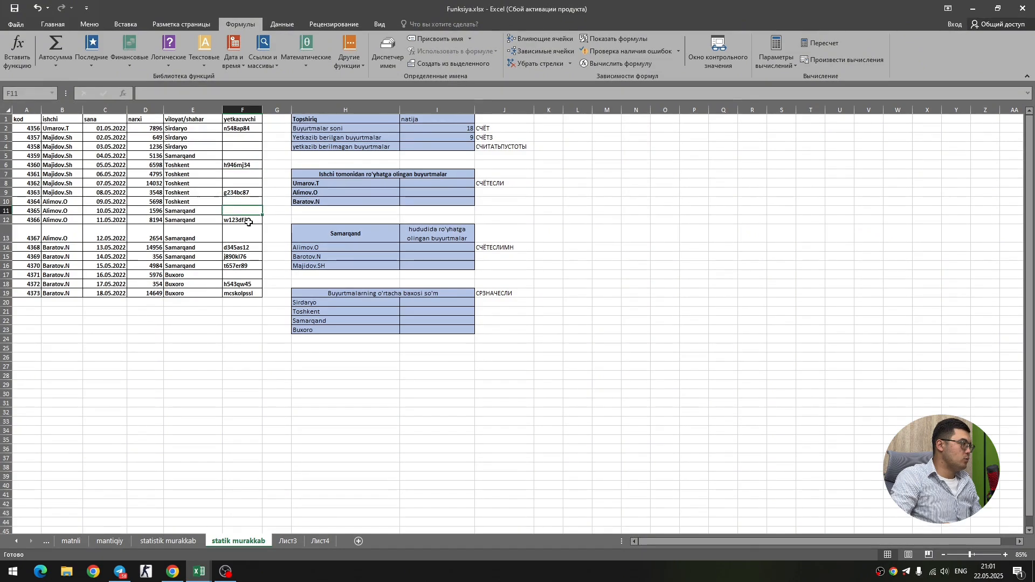
click(245, 233)
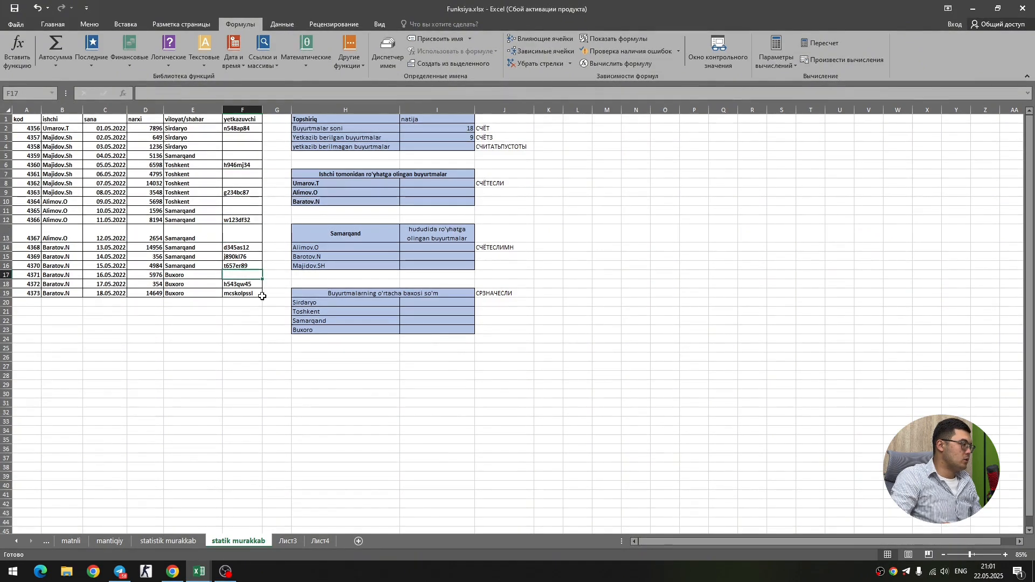
click(247, 138)
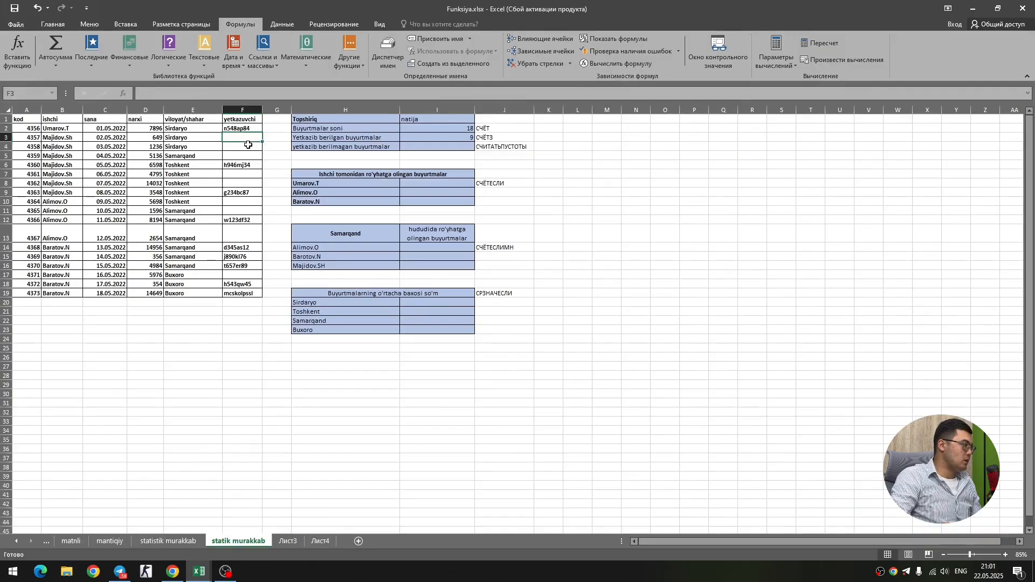
drag(248, 142, 259, 284)
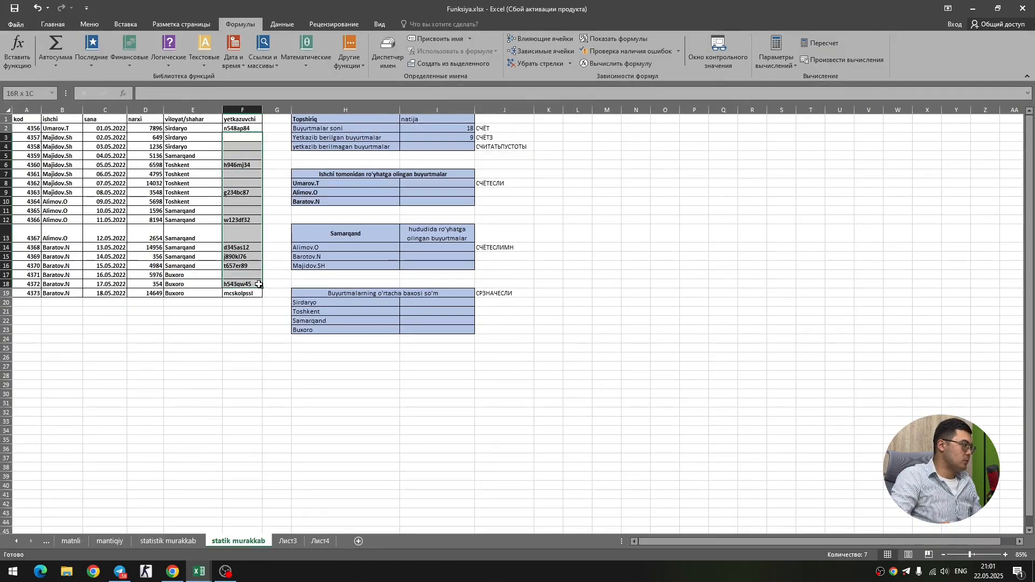
click(498, 165)
Insert the statistical function СЧИТАТЬПУСТОТЫ into I4 for "yetkazib berilmagan buyurtmalar", with the yetkazuvchi range F1:F19
click(456, 147)
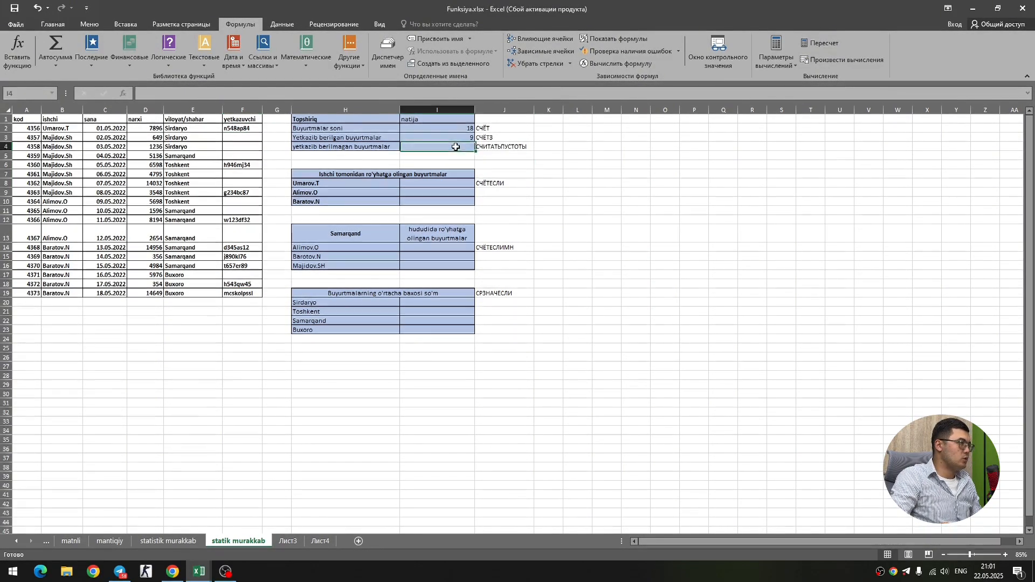
click(361, 60)
mouse_move(373, 76)
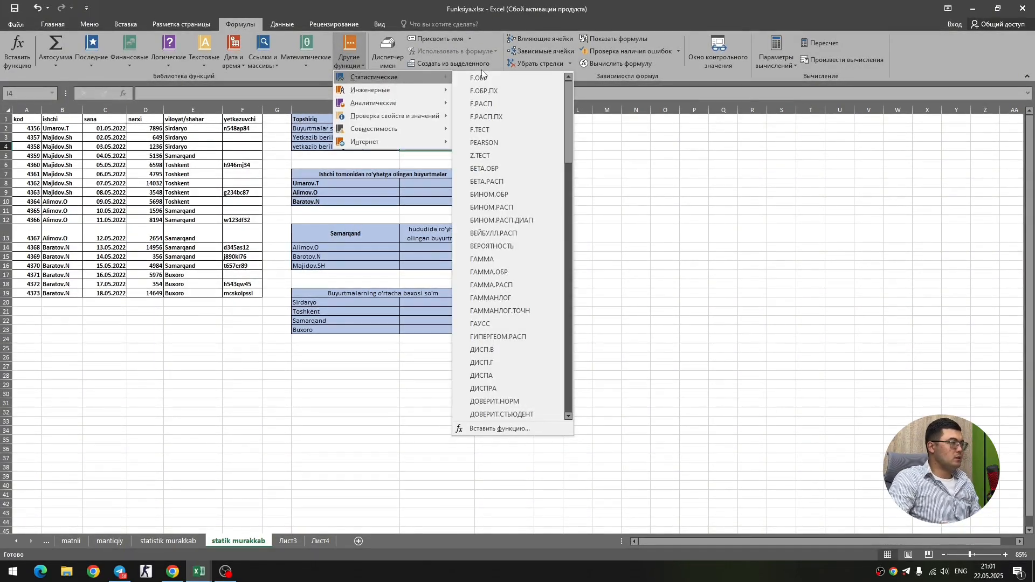
scroll(513, 145, down, 4)
scroll(511, 154, down, 6)
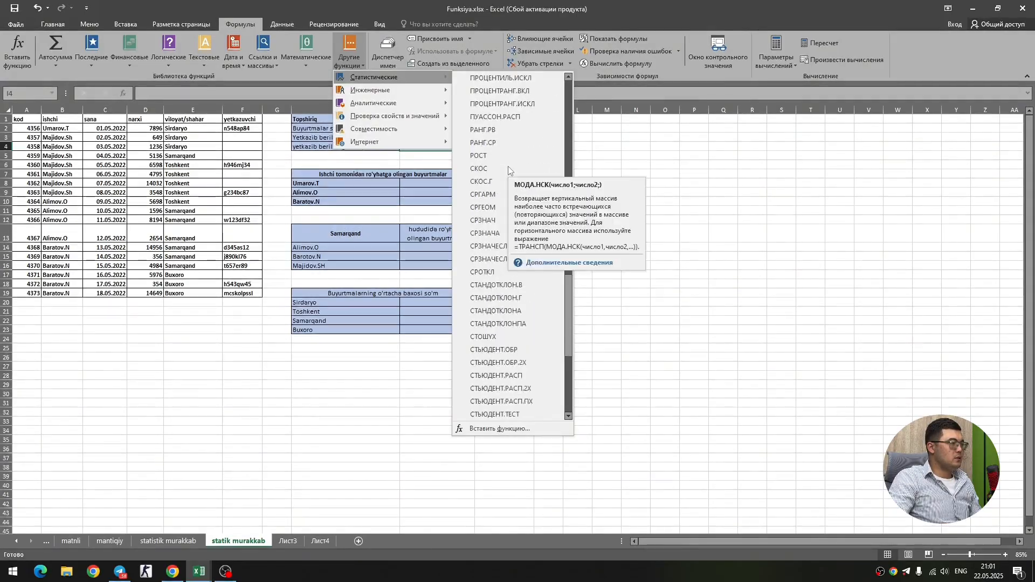
scroll(492, 229, down, 4)
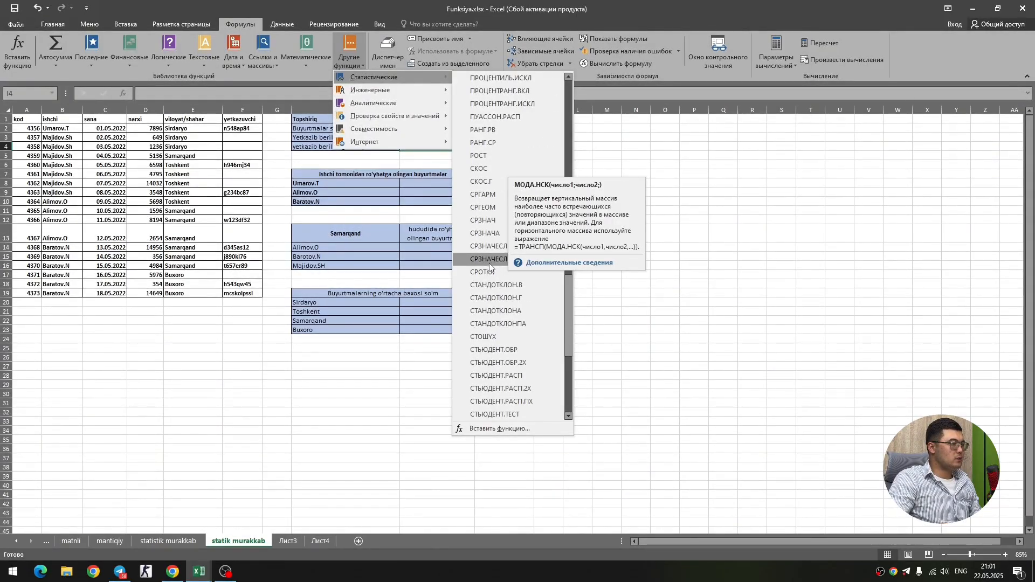
scroll(491, 248, down, 4)
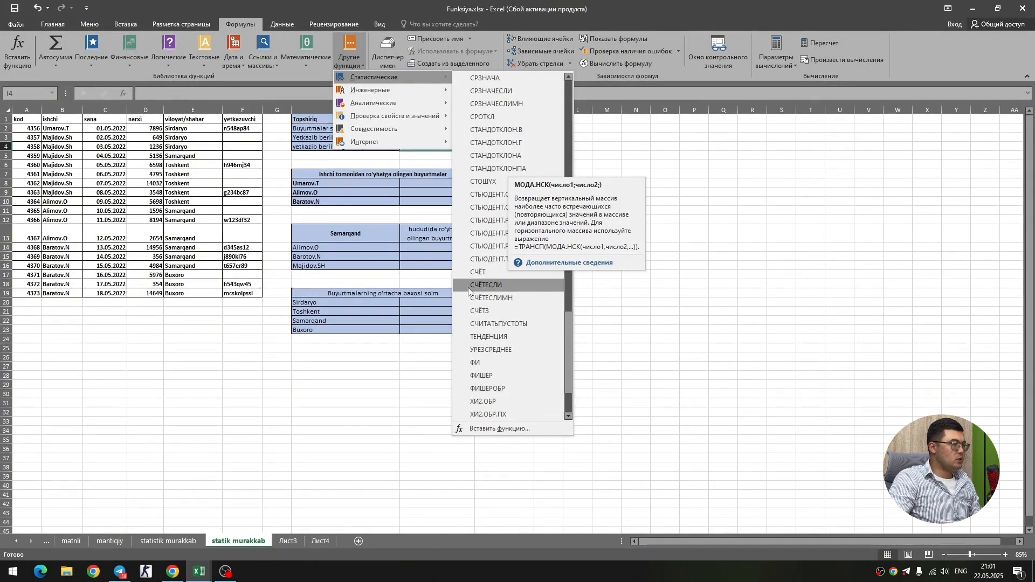
click(509, 324)
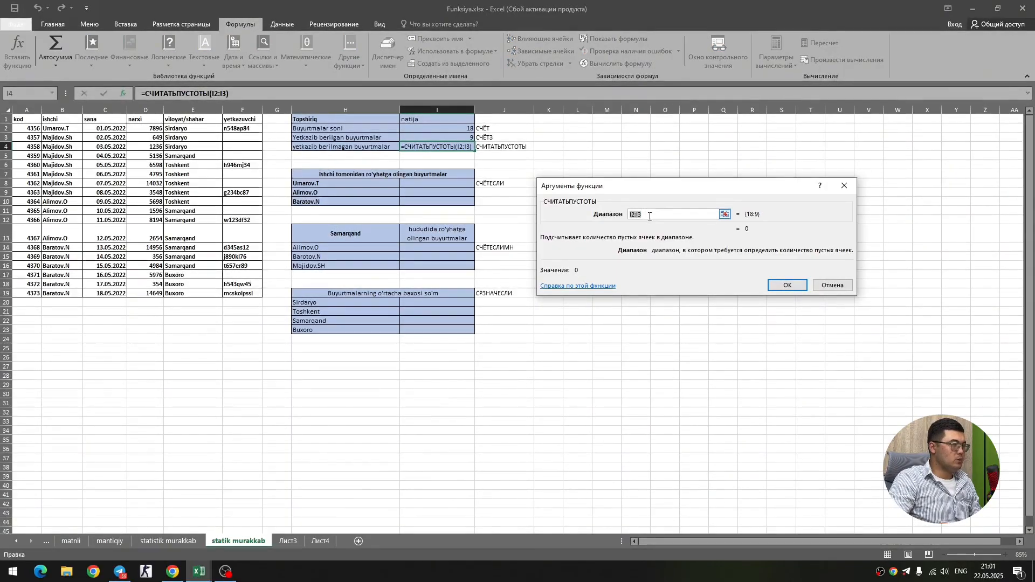
key(BackSpace)
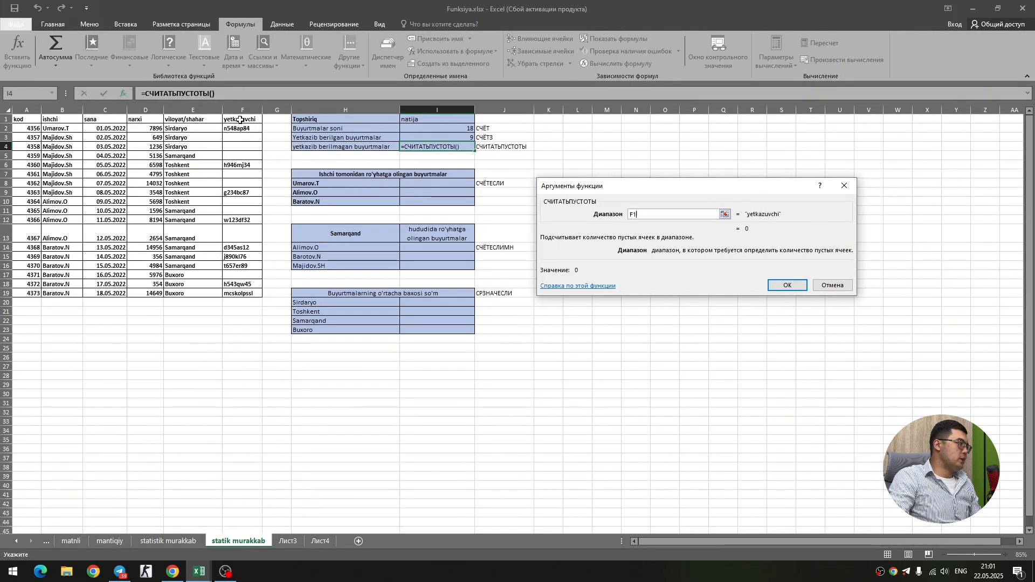
drag(240, 119, 239, 139)
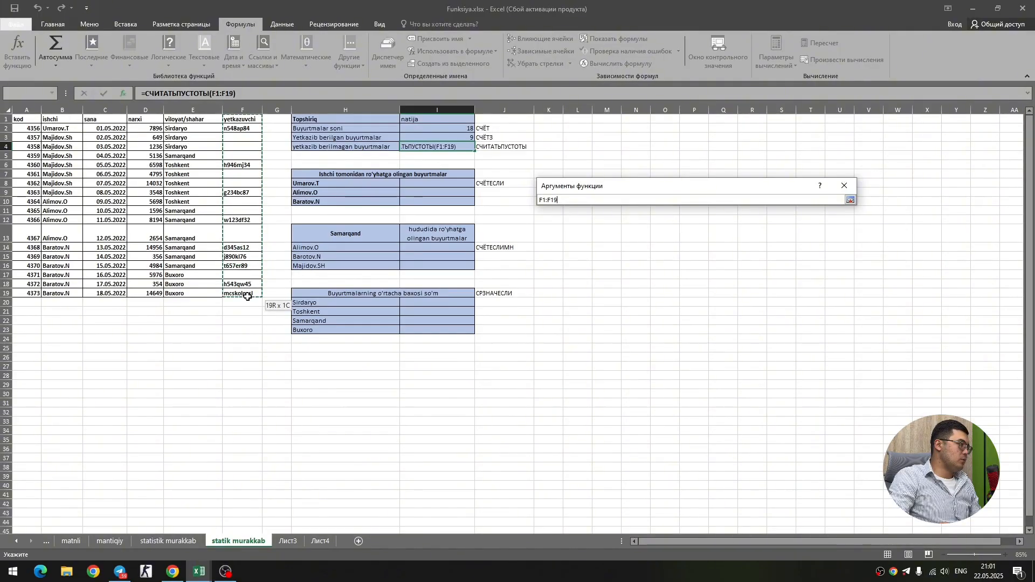
drag(247, 297, 247, 296)
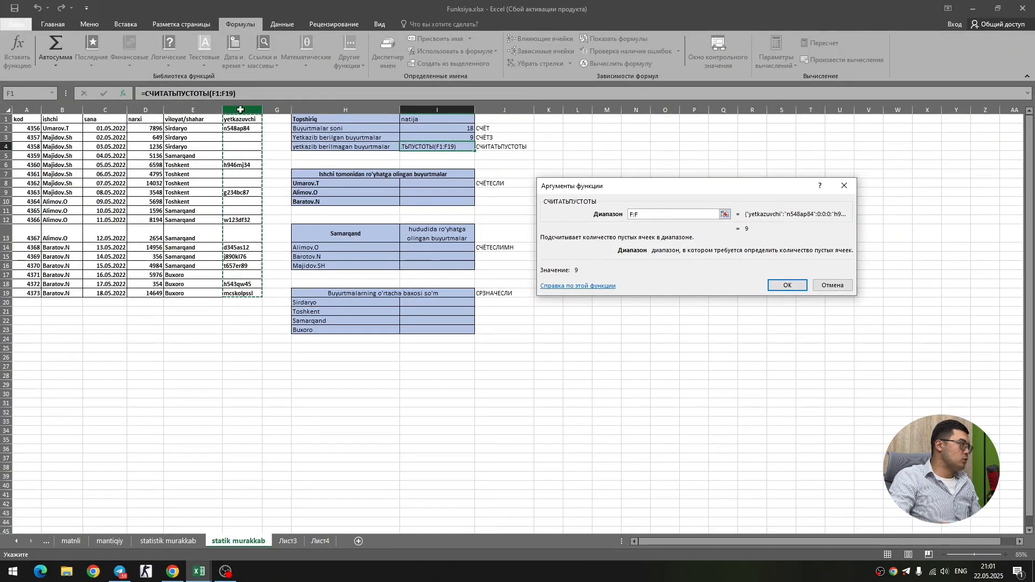
Try the whole column F:F as the СЧИТАТЬПУСТОТЫ range, and complete the formula with F1:F19 instead
click(241, 109)
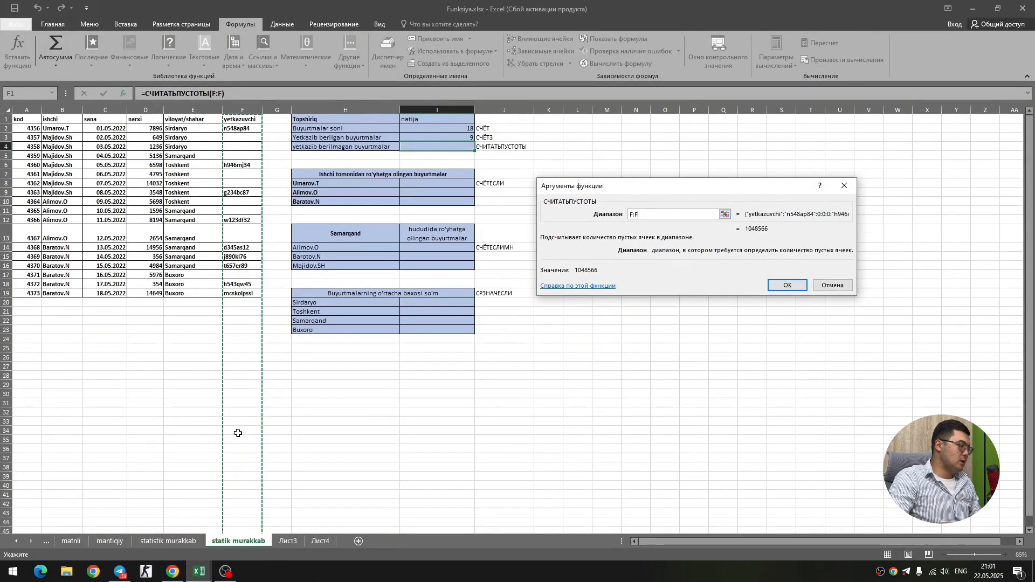
scroll(238, 430, down, 4)
scroll(244, 414, up, 4)
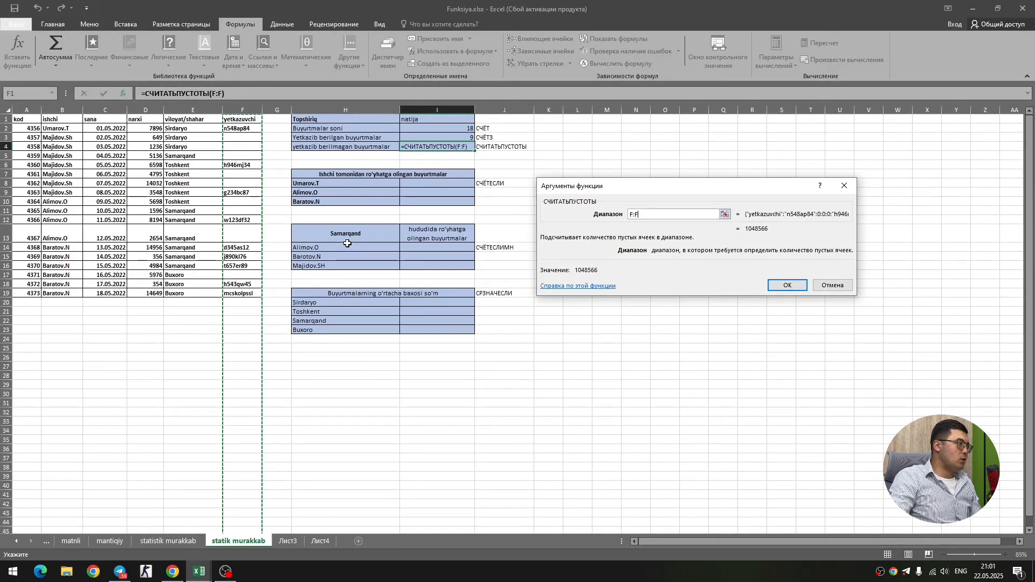
drag(246, 119, 244, 291)
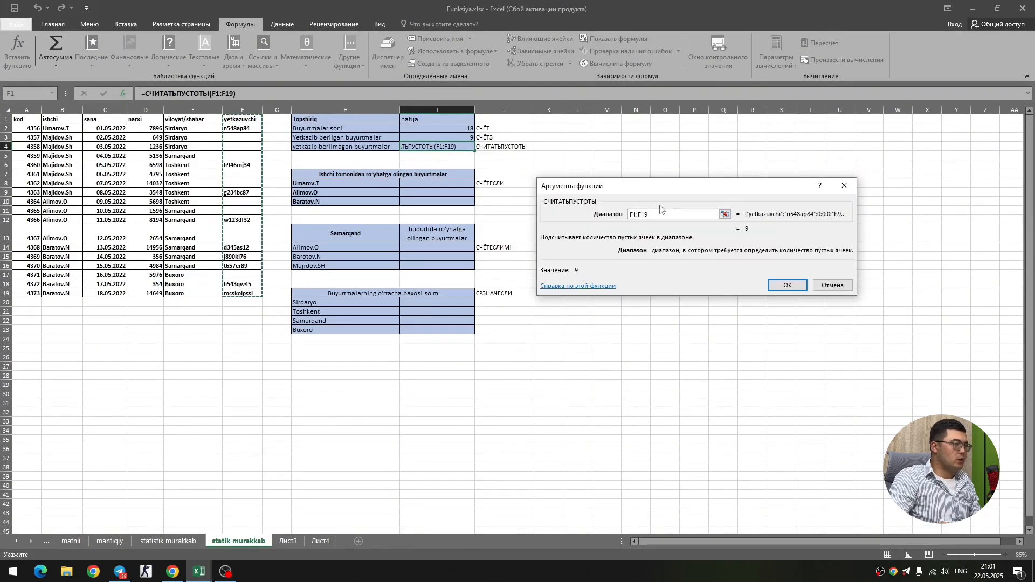
click(787, 286)
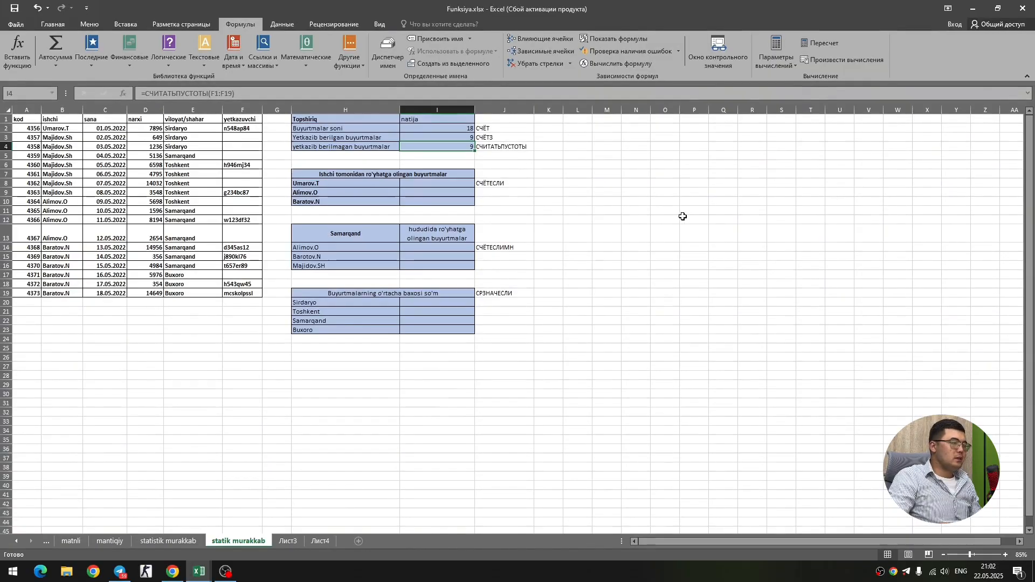
Widen the empty column Q to a width of about 20.86
click(734, 138)
drag(738, 110, 778, 111)
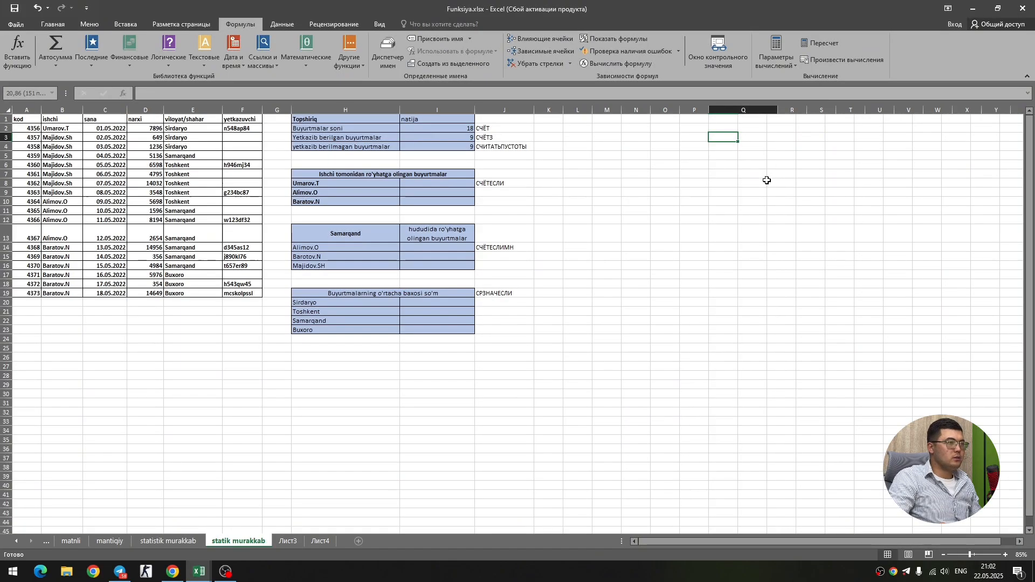
click(751, 172)
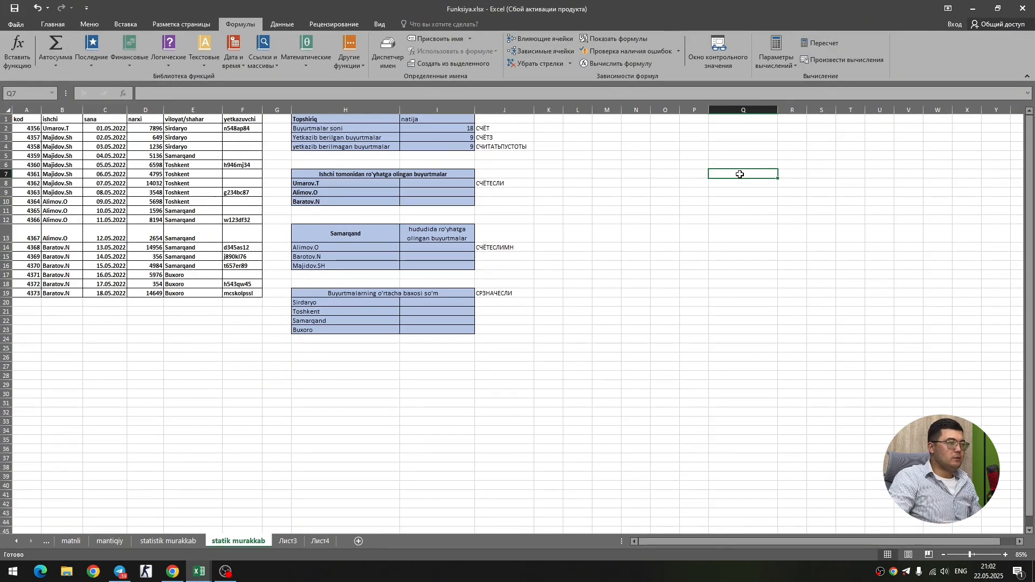
Insert the statistical function СЧИТАТЬПУСТОТЫ into O5 with the entire empty column R:R as its range
click(663, 156)
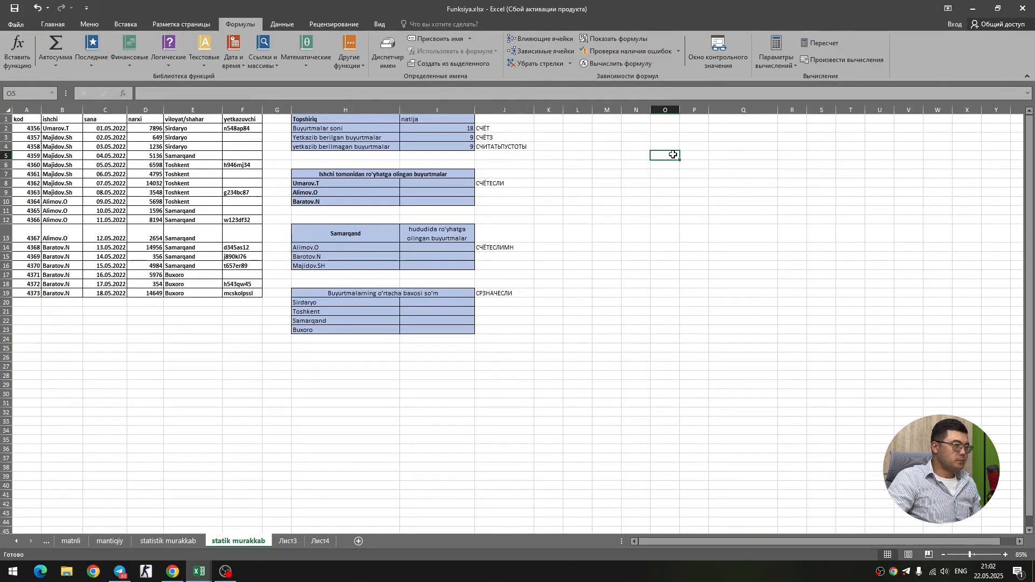
click(365, 66)
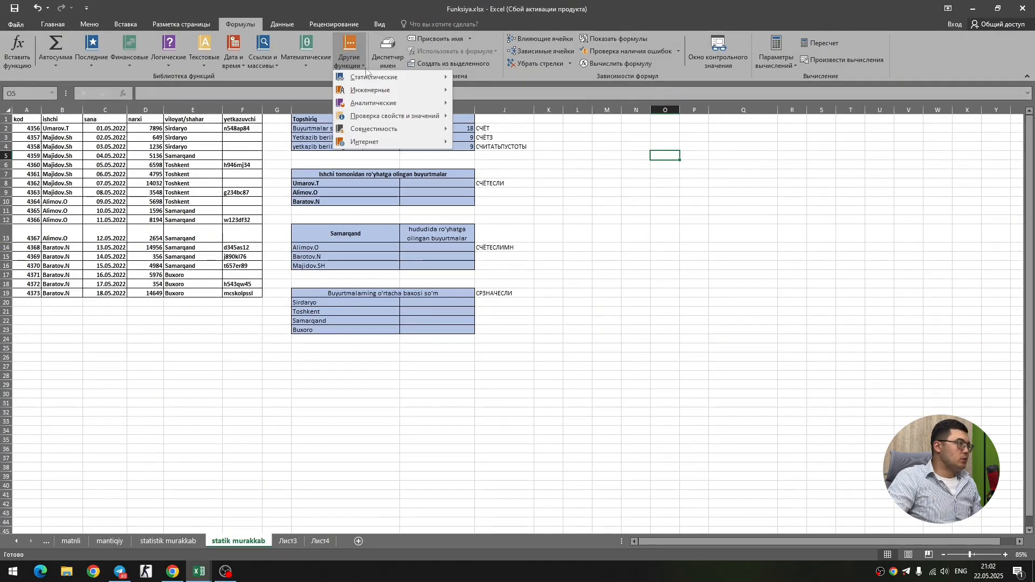
mouse_move(378, 77)
scroll(508, 234, down, 10)
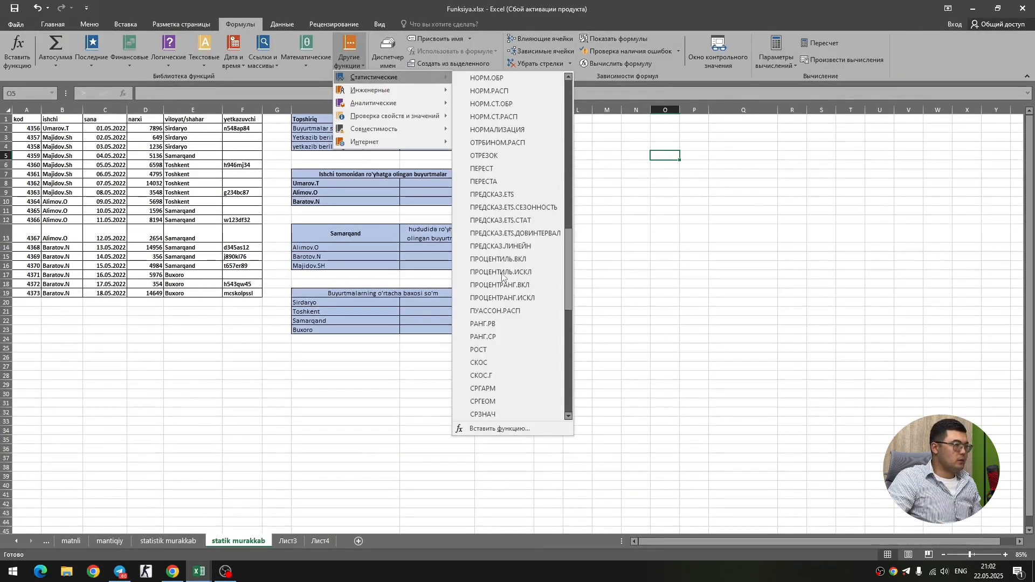
scroll(502, 276, down, 10)
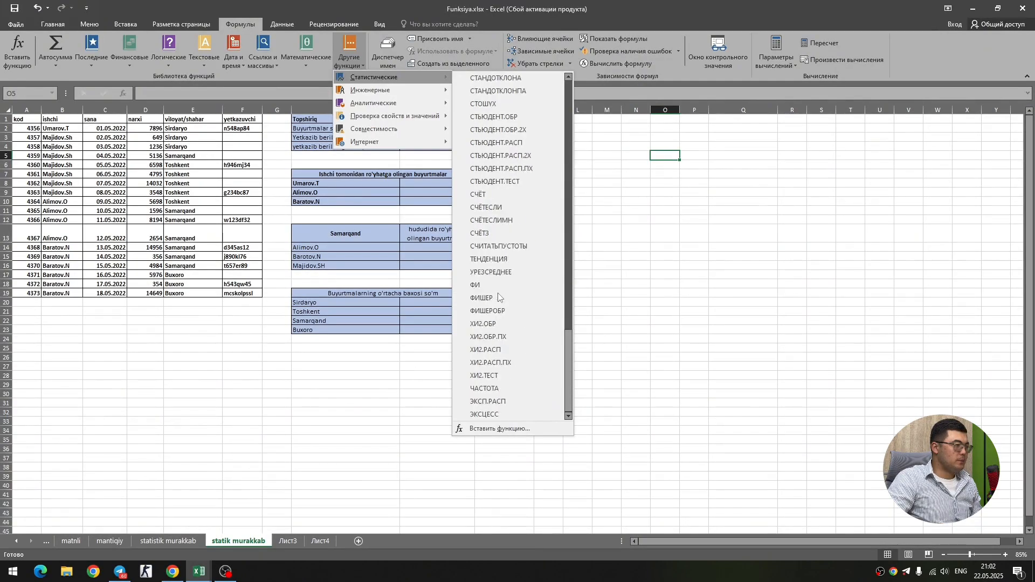
click(499, 248)
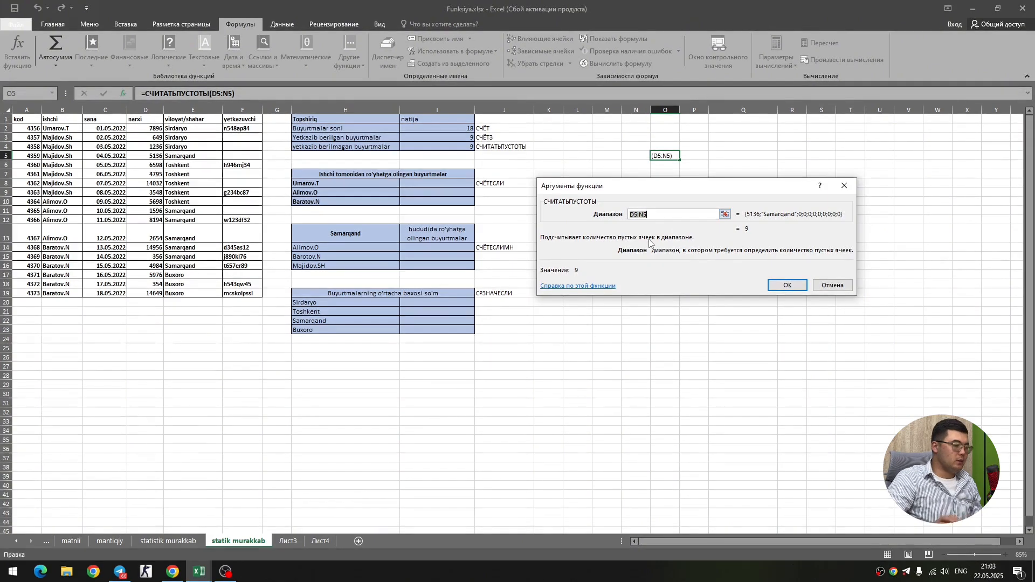
key(BackSpace)
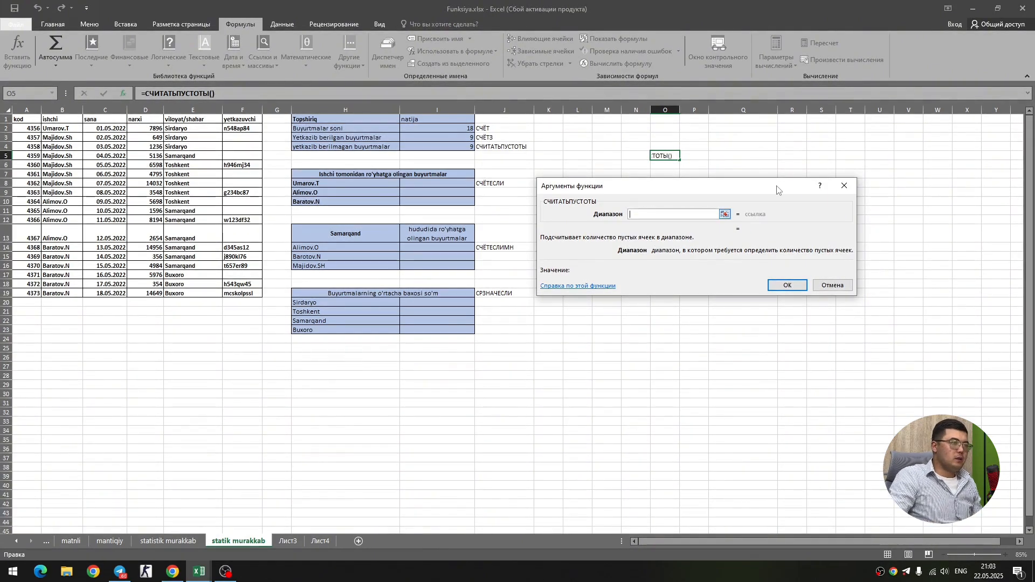
click(795, 110)
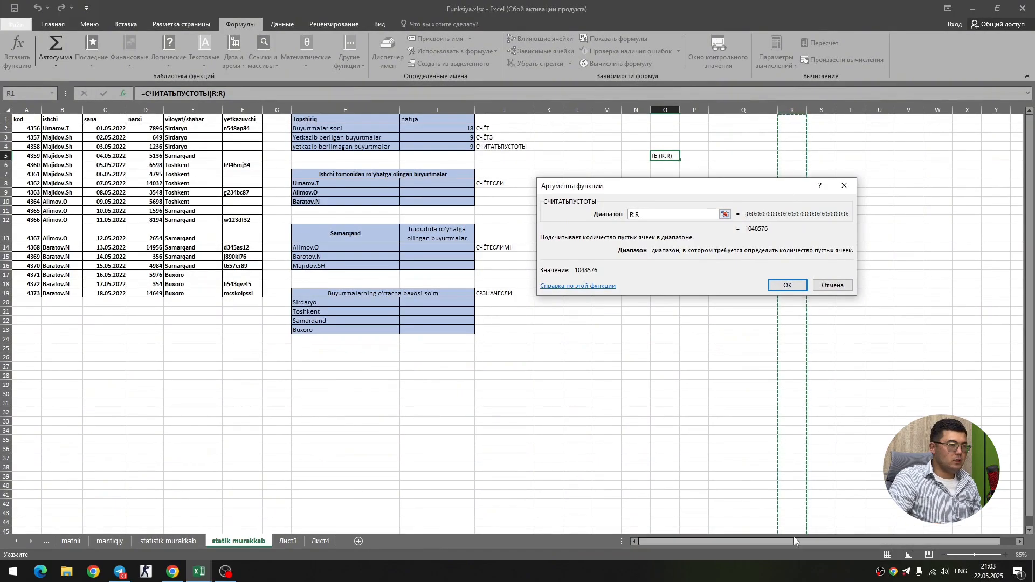
click(790, 285)
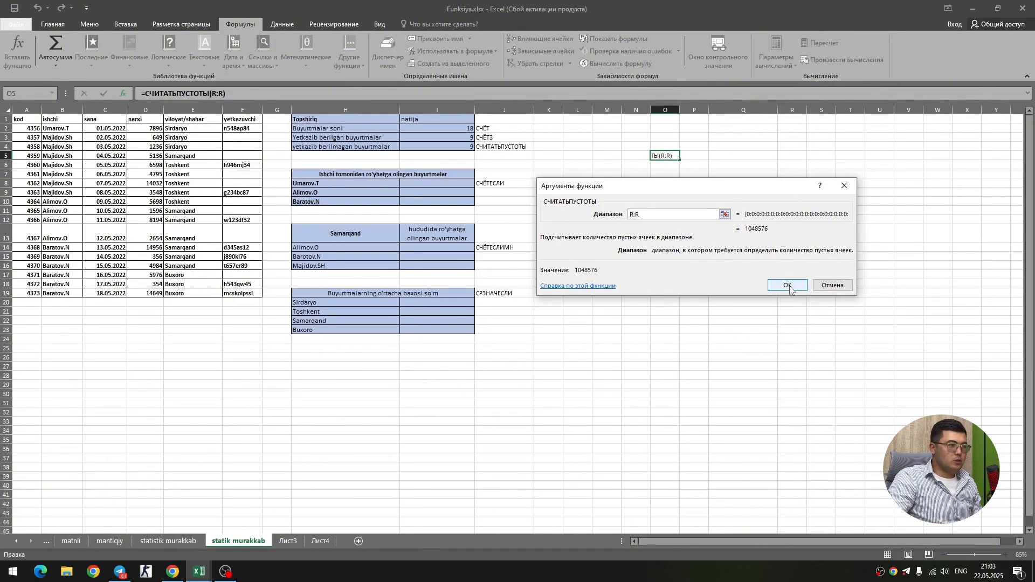
click(787, 286)
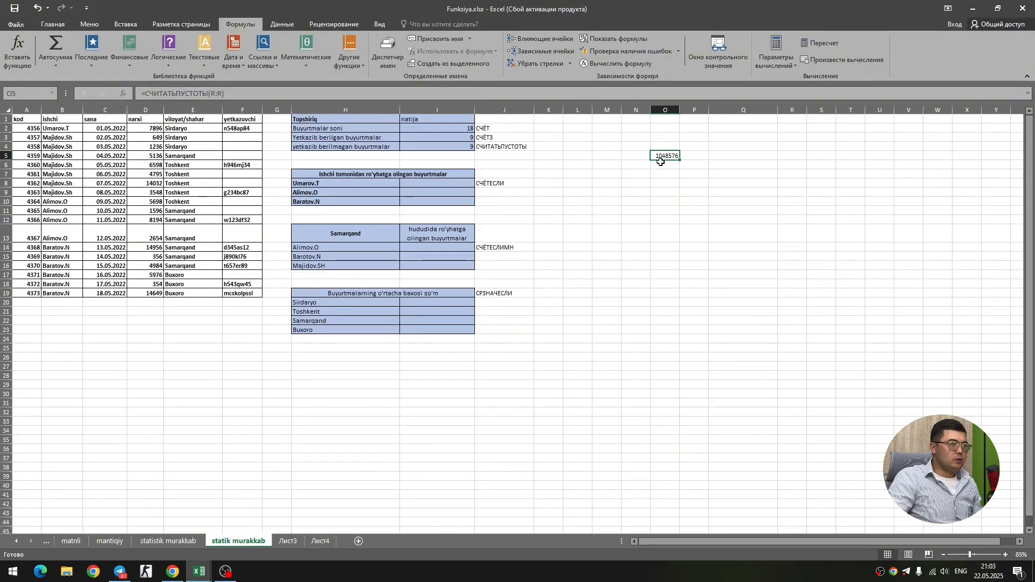
Insert СЧИТАТЬПУСТОТЫ into P5 with the entire empty row 30:30 as its range, and widen column P slightly
click(698, 155)
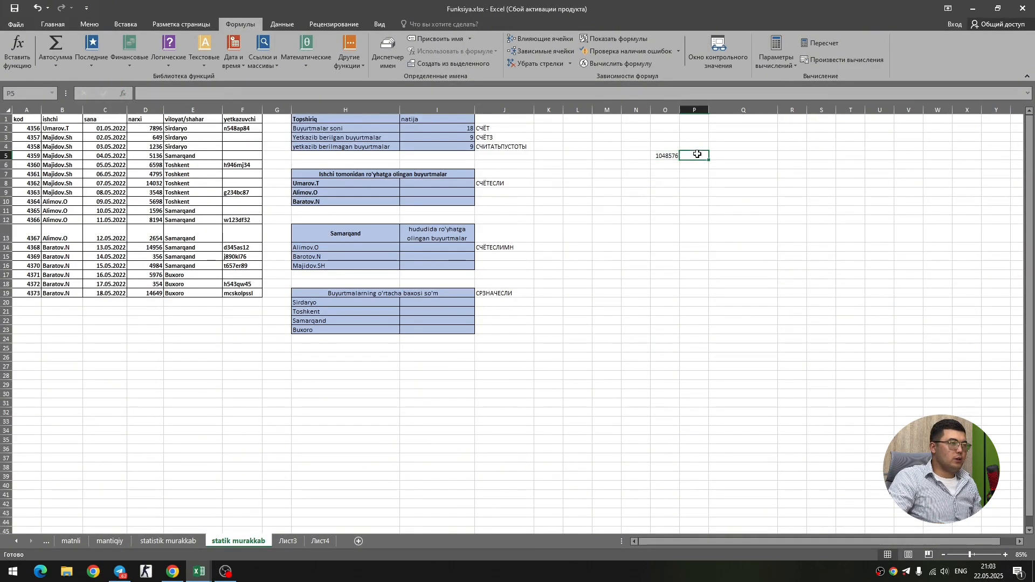
click(347, 61)
mouse_move(377, 77)
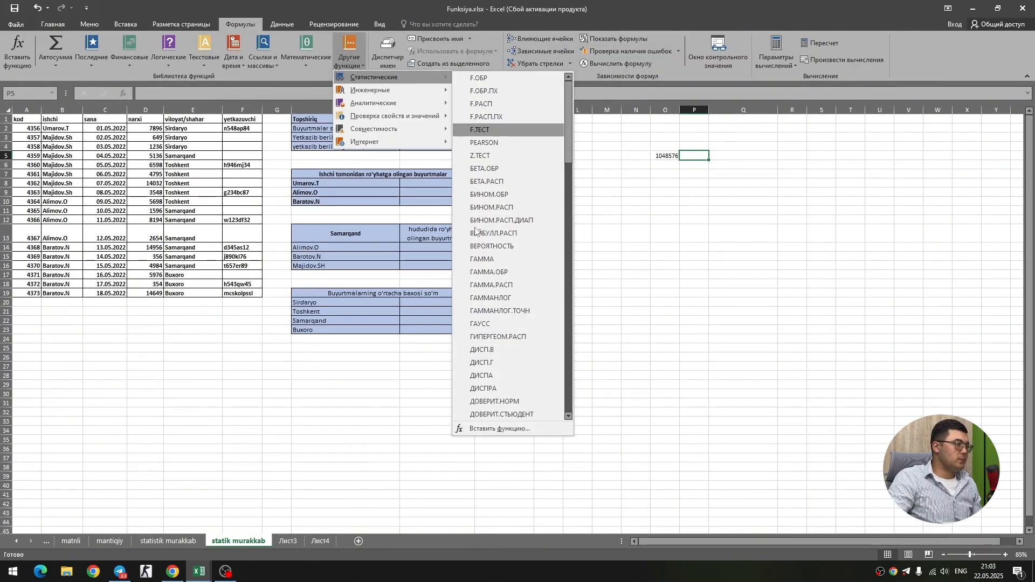
scroll(477, 253, down, 20)
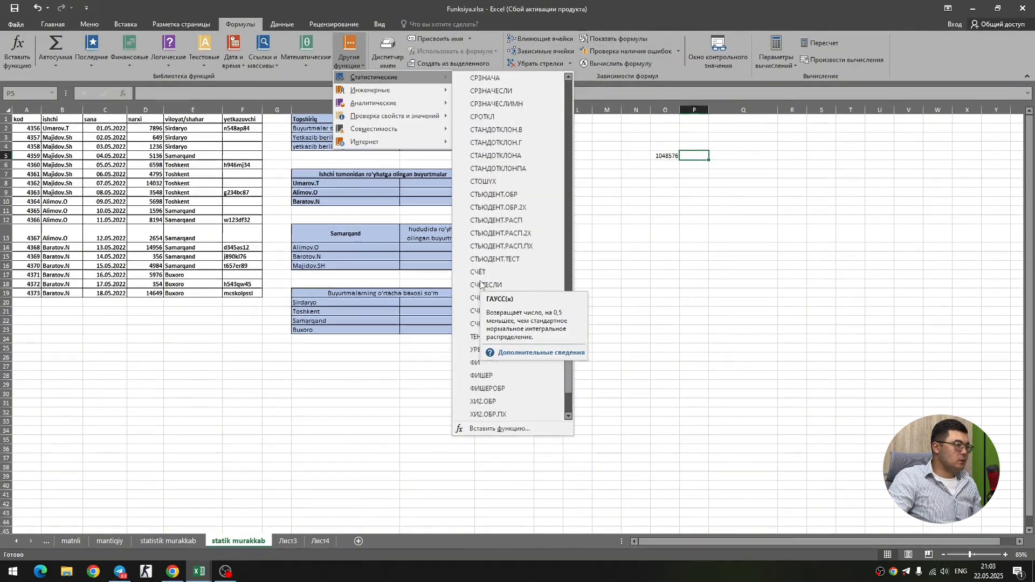
scroll(484, 274, down, 2)
click(482, 244)
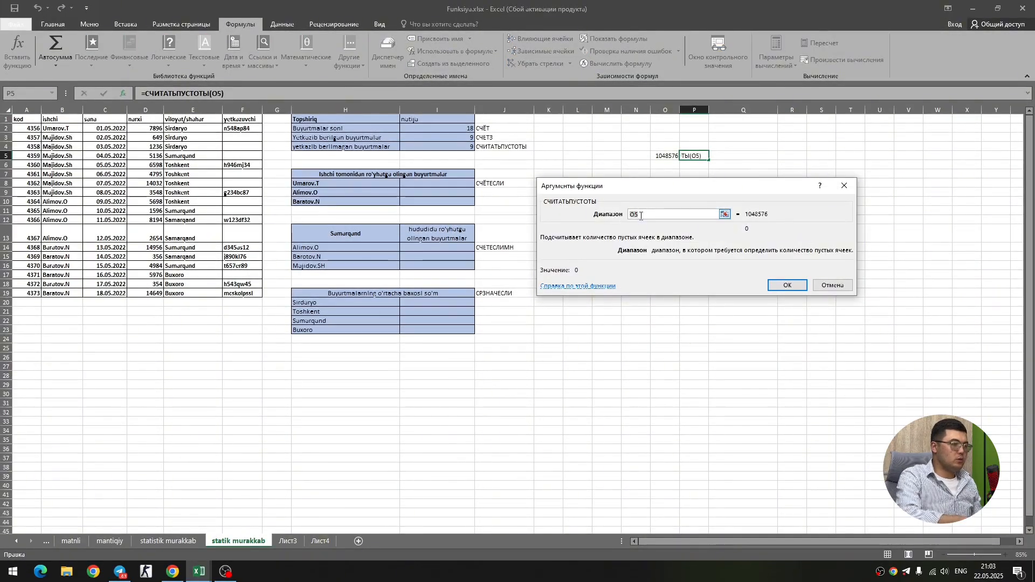
key(BackSpace)
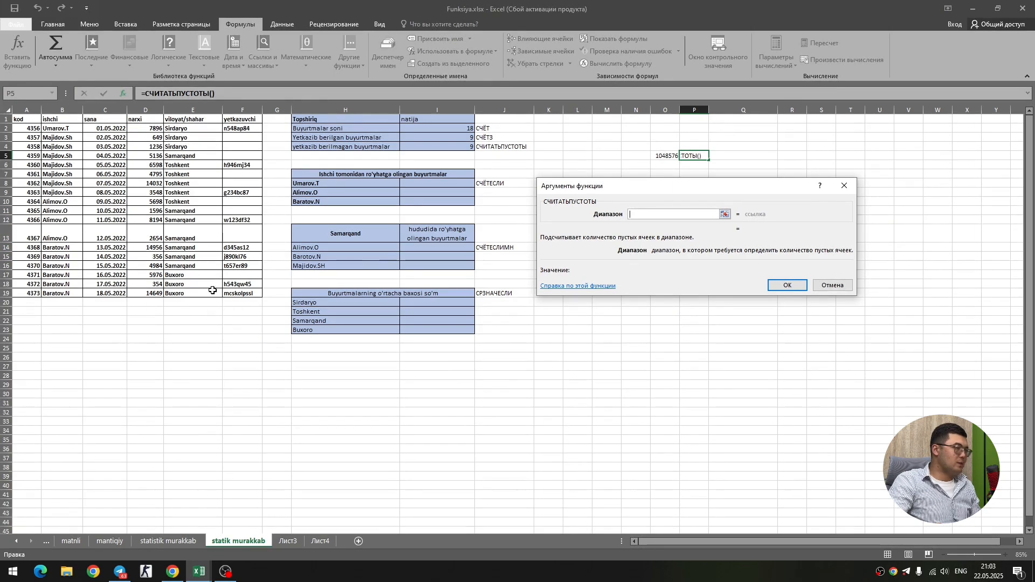
click(3, 394)
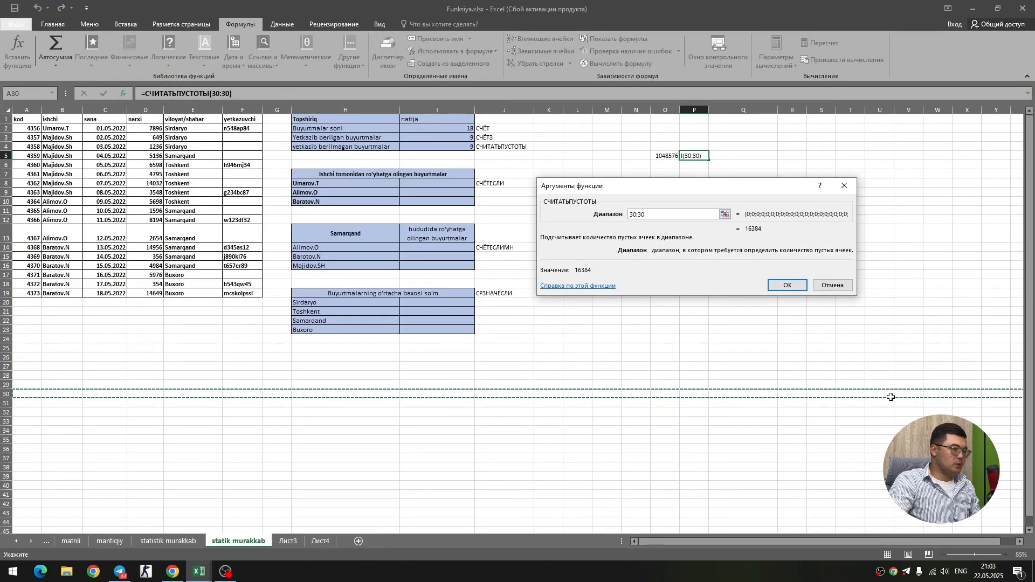
click(782, 286)
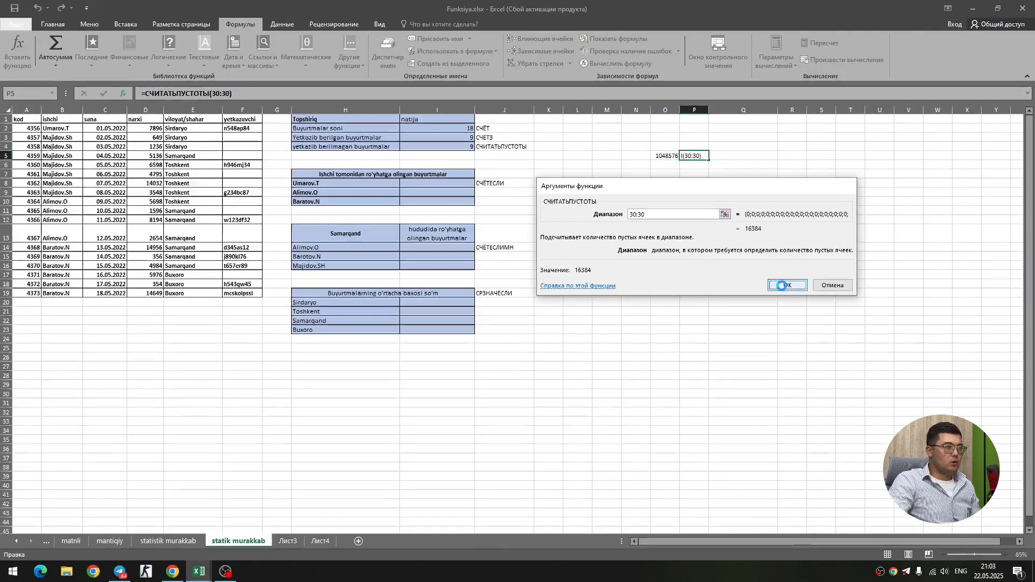
drag(709, 110, 715, 110)
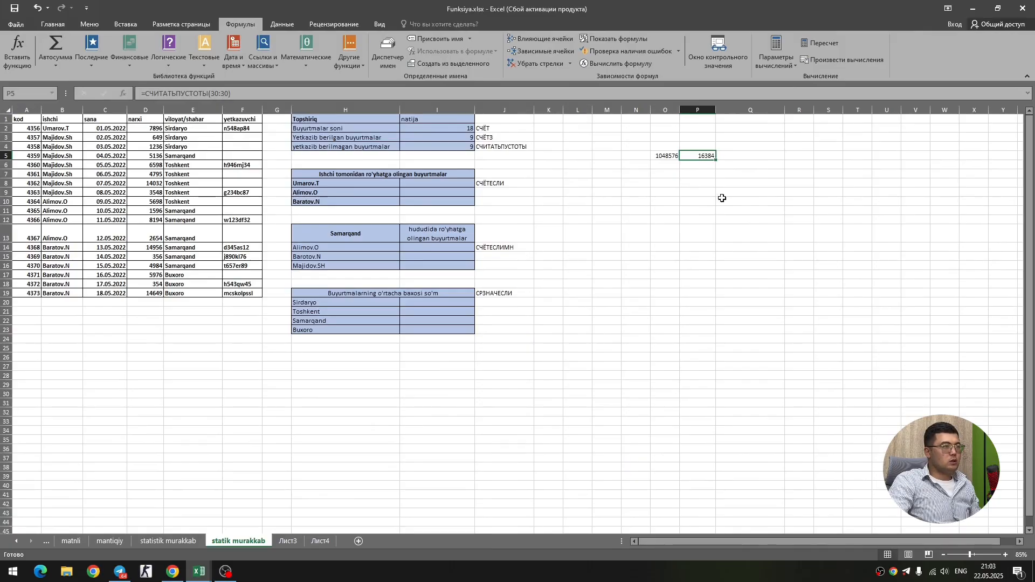
Multiply the column and row counts in Q5 with the formula =O5*P5
click(745, 157)
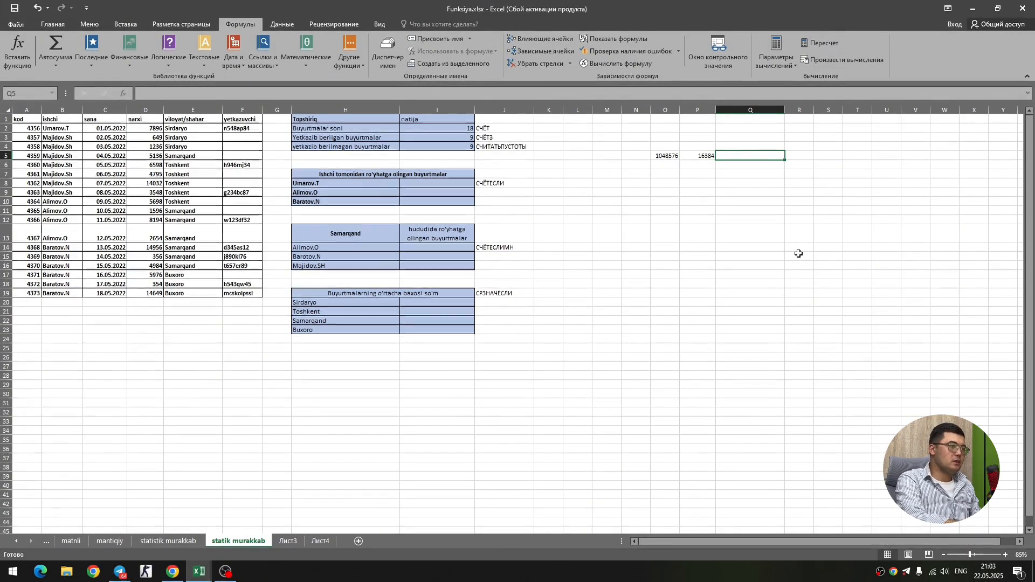
text(=)
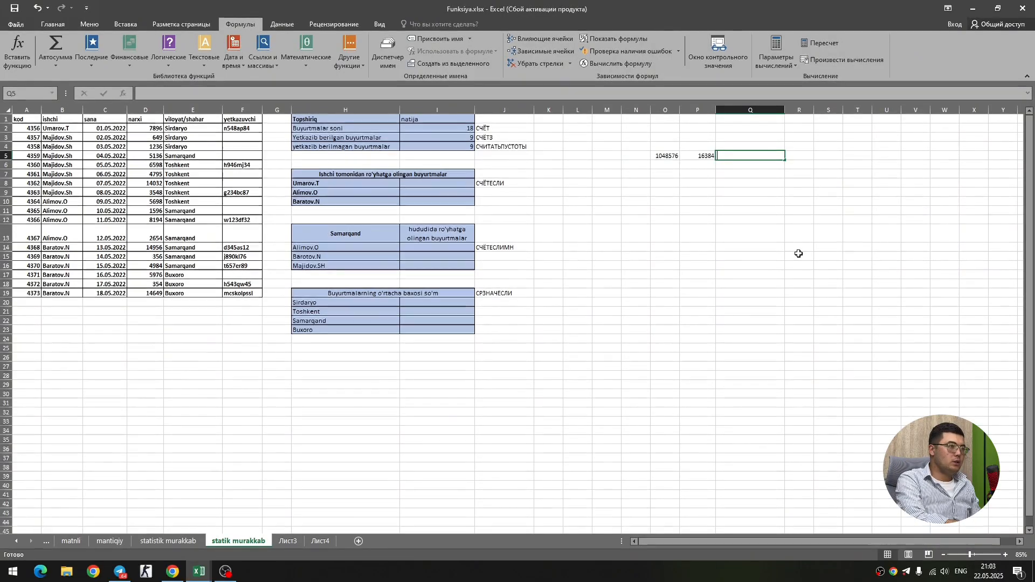
click(664, 158)
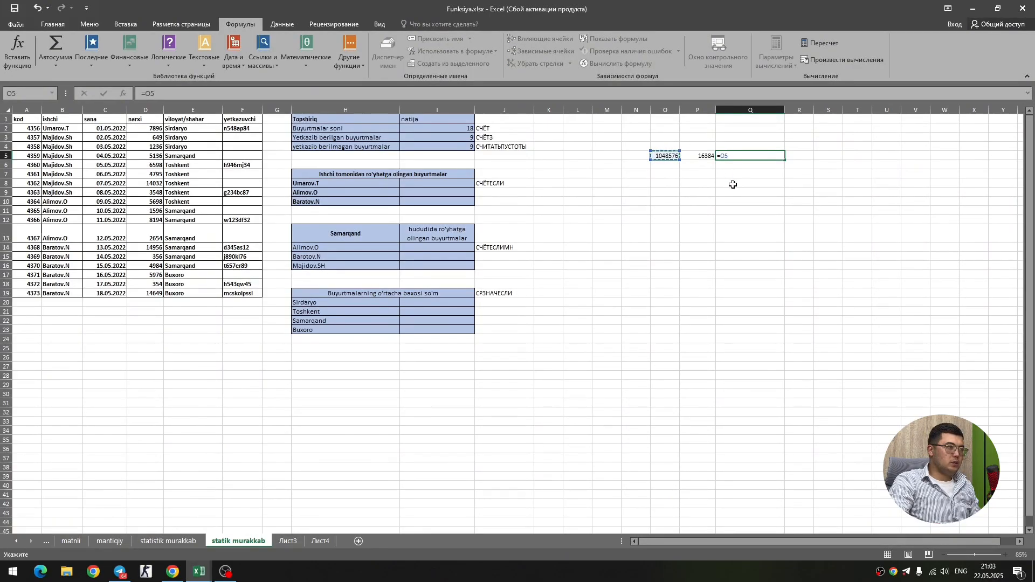
text(*)
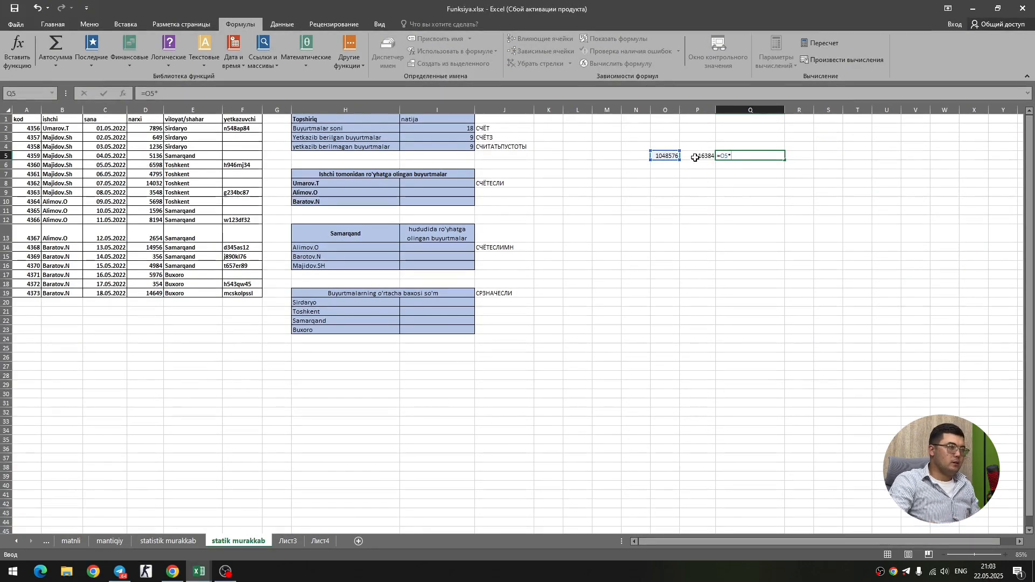
click(698, 156)
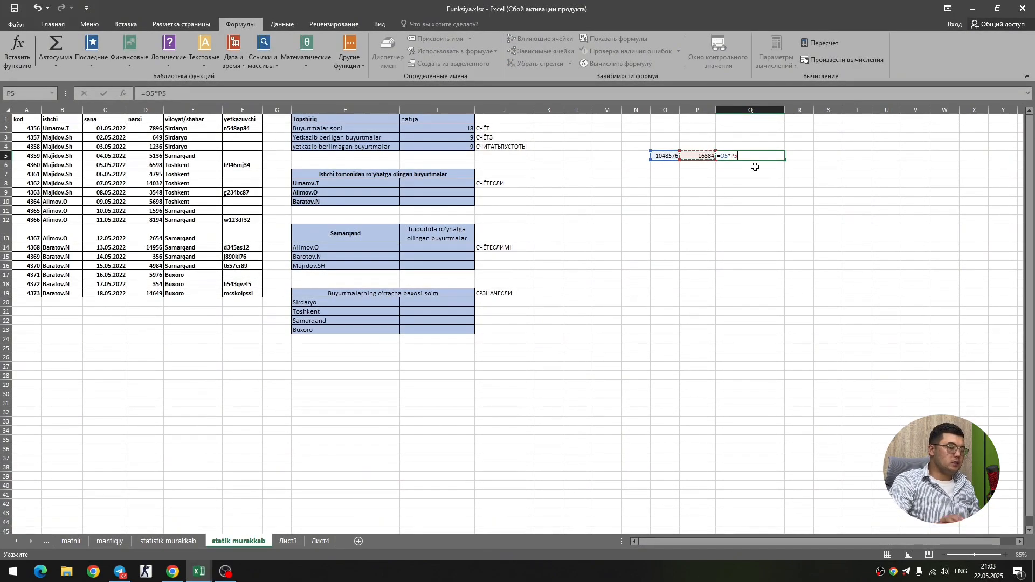
key(Return)
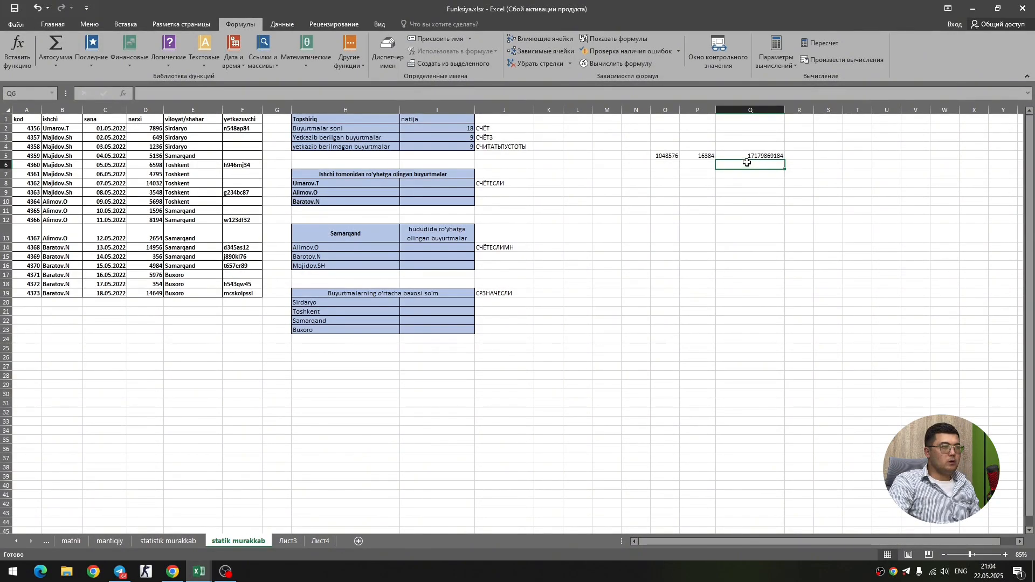
Examine the product in Q5 and the empty cells below the orders table that it relates to
click(777, 160)
click(767, 157)
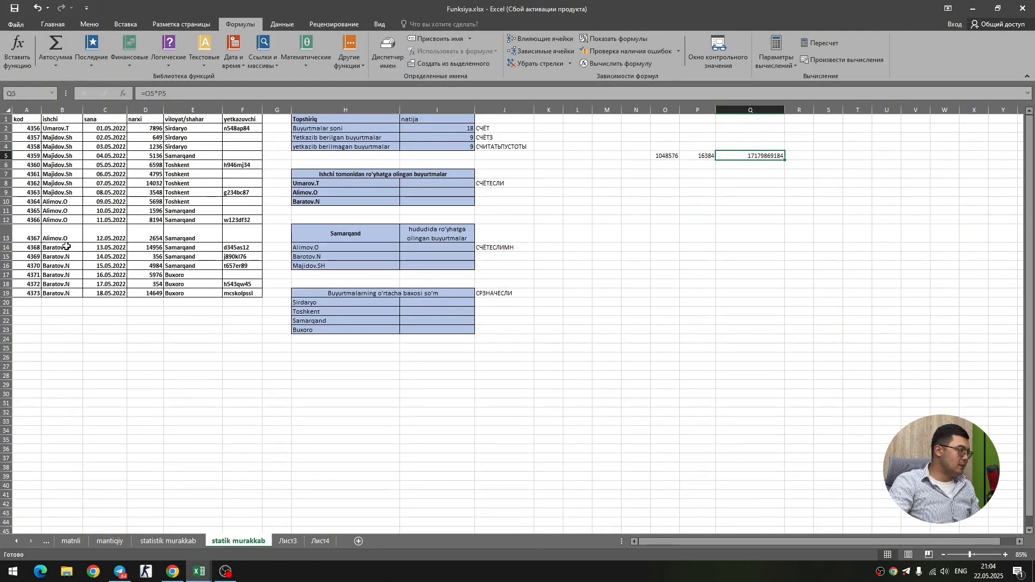
click(34, 316)
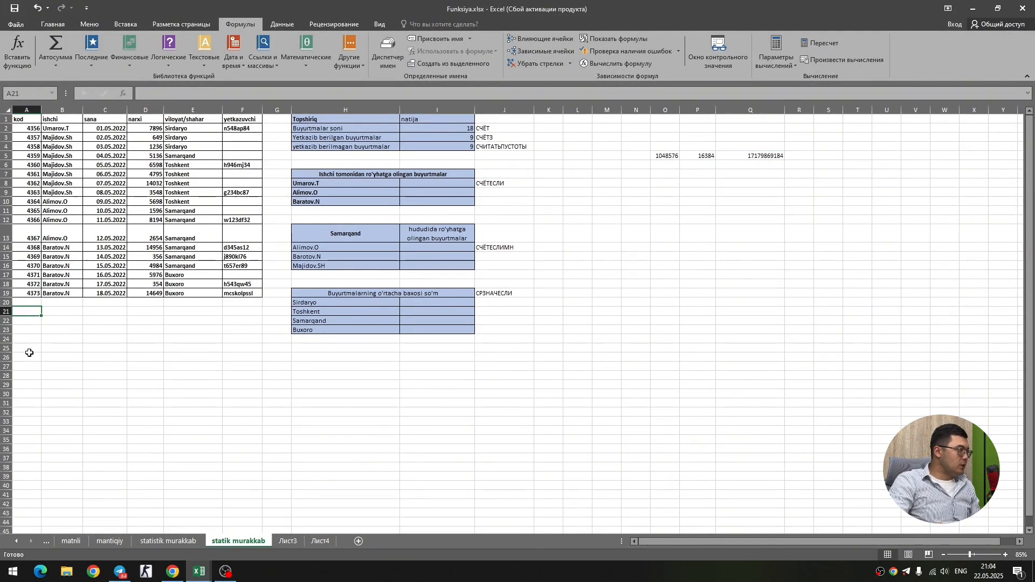
click(54, 396)
click(99, 397)
click(193, 395)
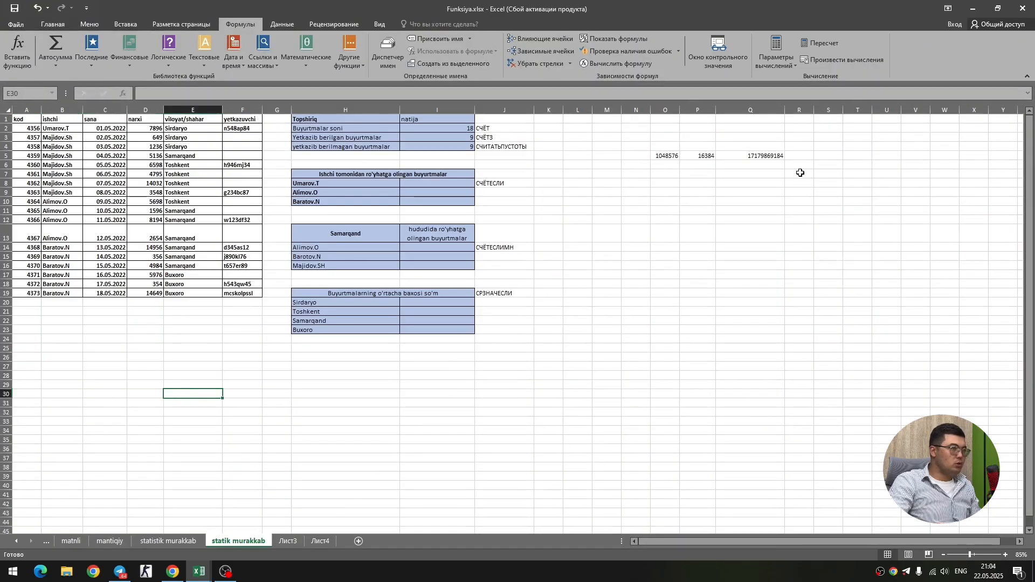
click(771, 157)
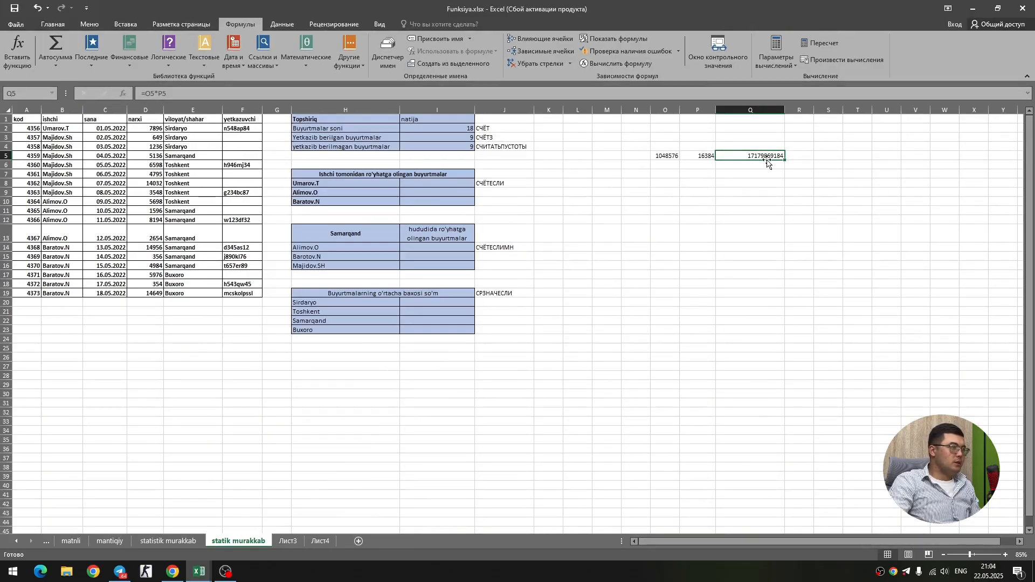
Review the СЧЁТЕСЛИ task table of orders registered per worker and the СРЗНАЧЕСЛИ task label in J19
click(493, 185)
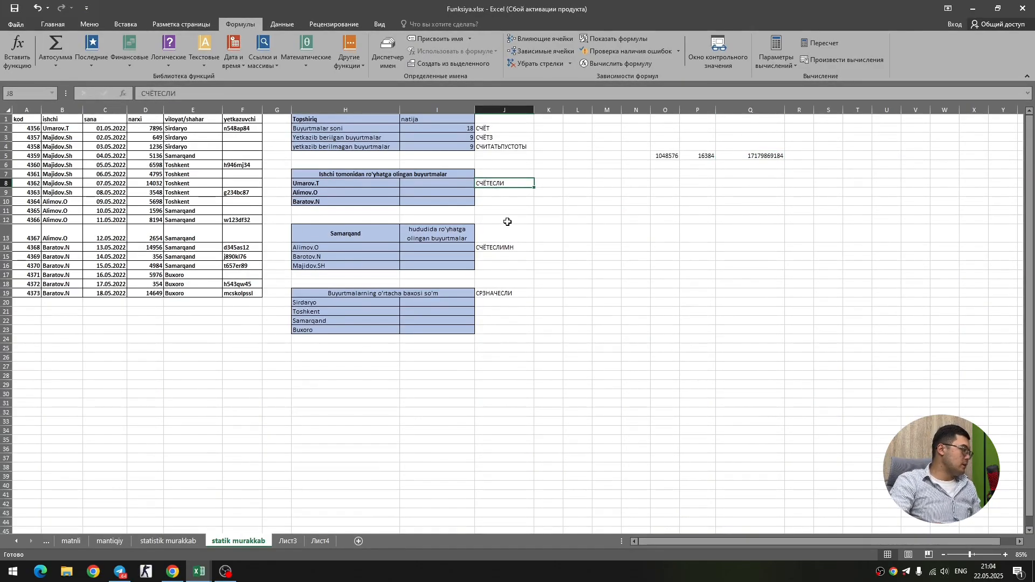
click(402, 175)
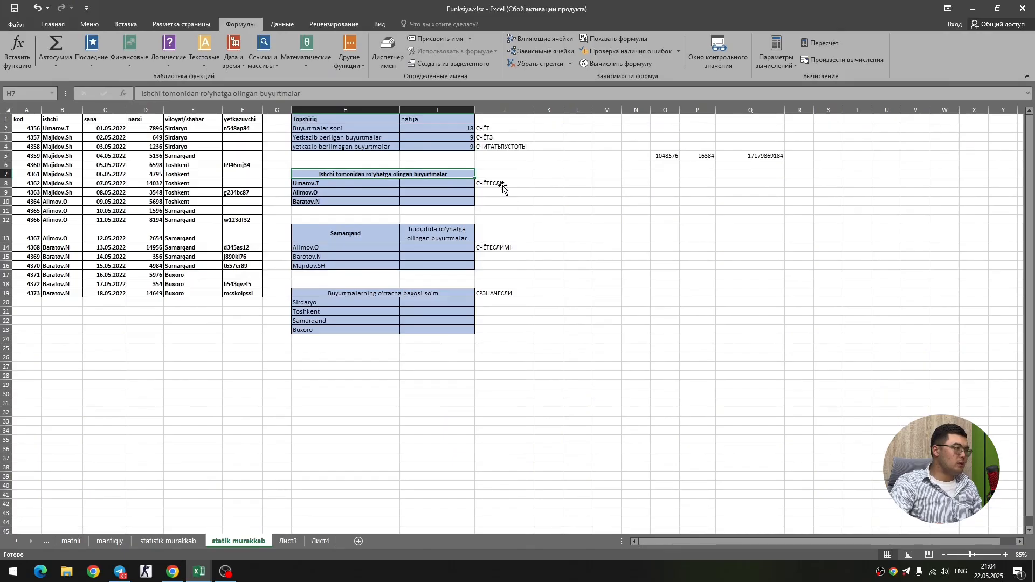
click(503, 284)
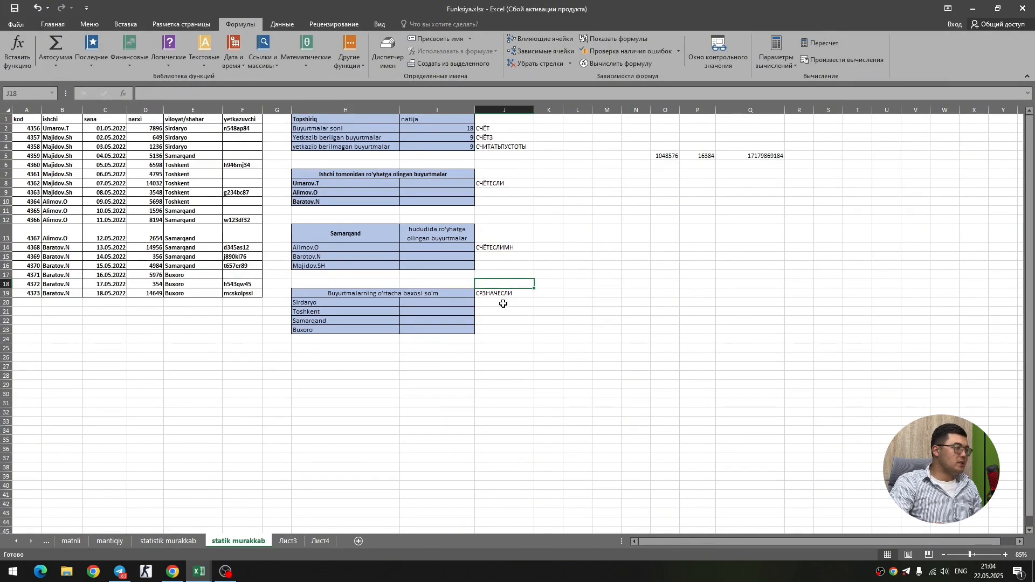
click(503, 296)
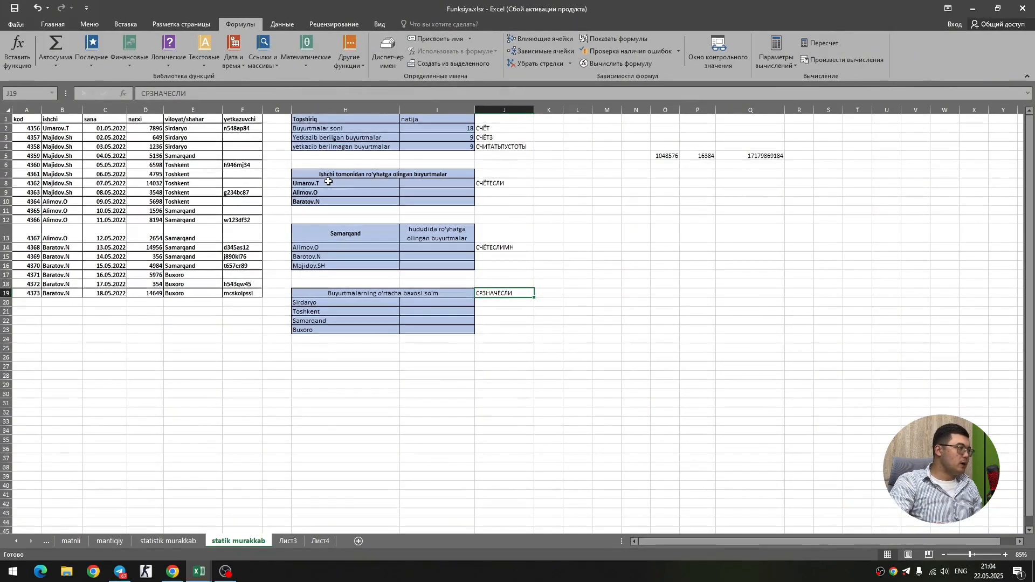
click(439, 188)
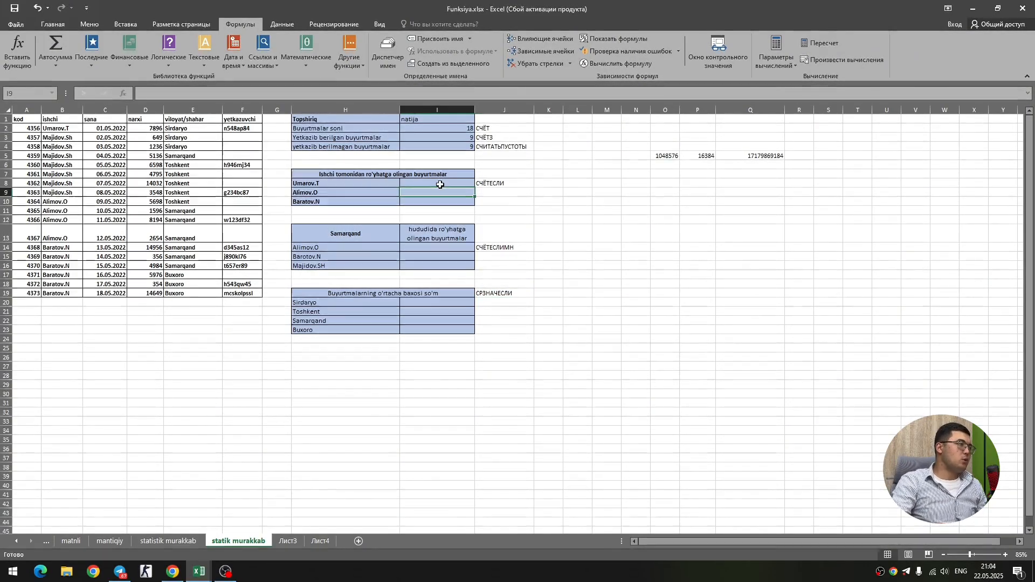
click(313, 184)
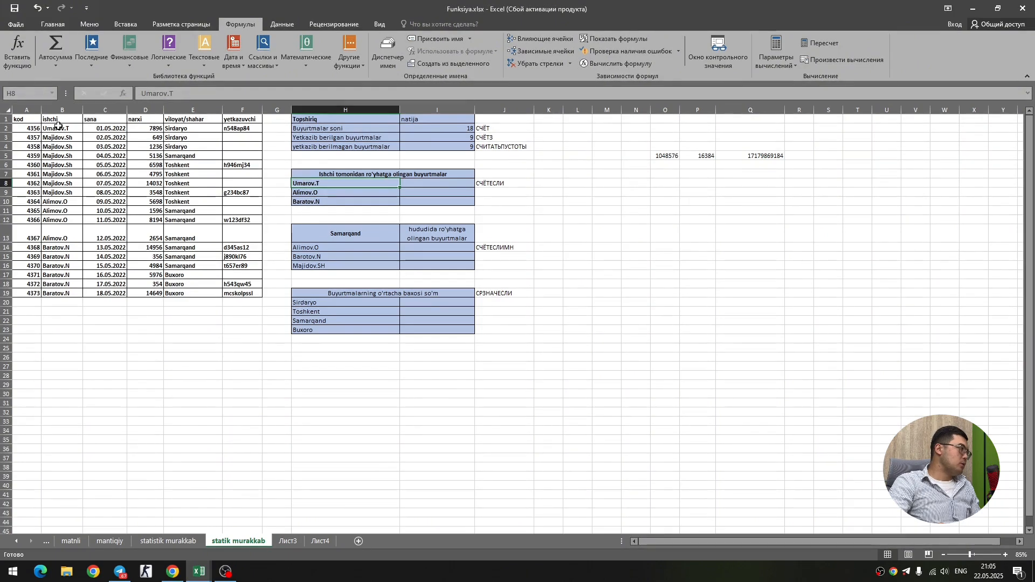
Review the workers in B2:B19 and insert СЧЁТЕСЛИ into I8 with range B:B and criterion H8
mouse_move(59, 128)
mouse_down()
mouse_move(58, 147)
mouse_move(63, 118)
mouse_up()
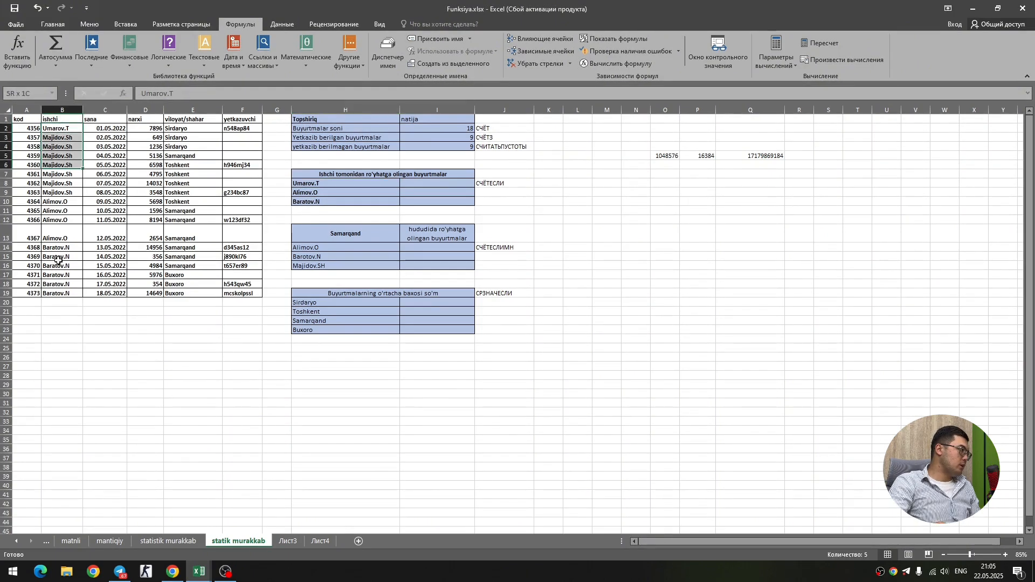
drag(58, 260, 58, 294)
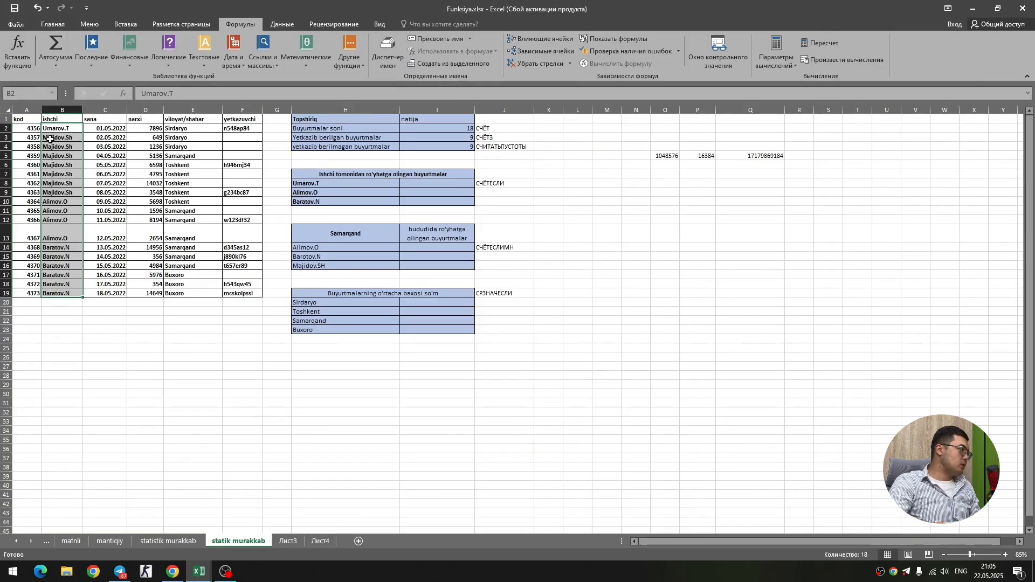
key(ctrl+c)
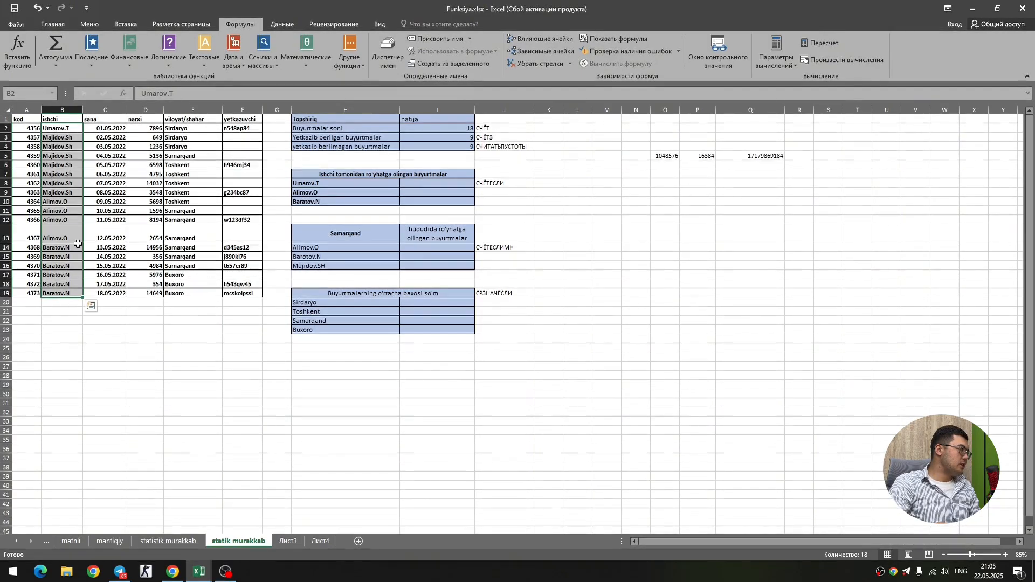
click(451, 185)
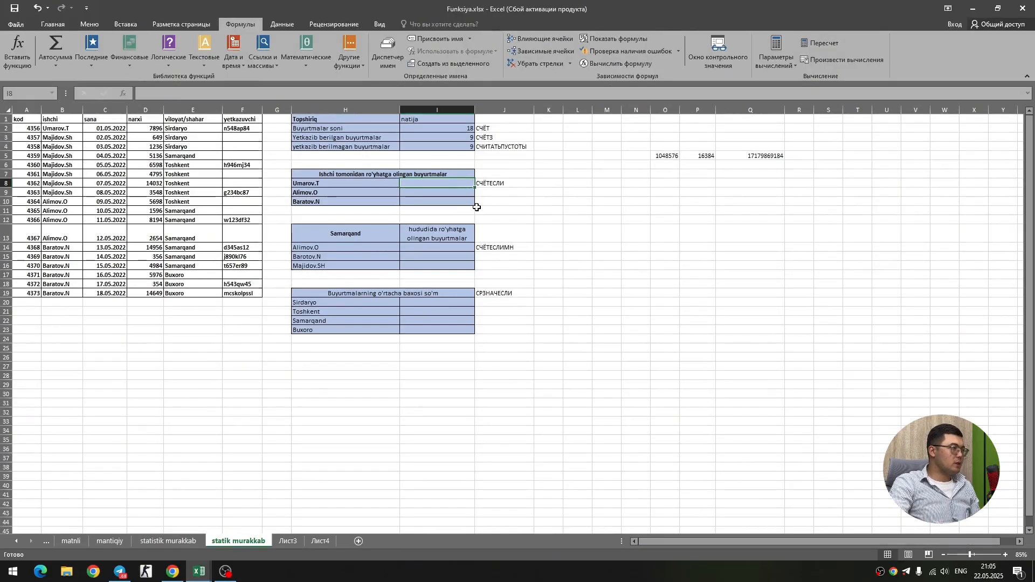
click(349, 63)
mouse_move(361, 75)
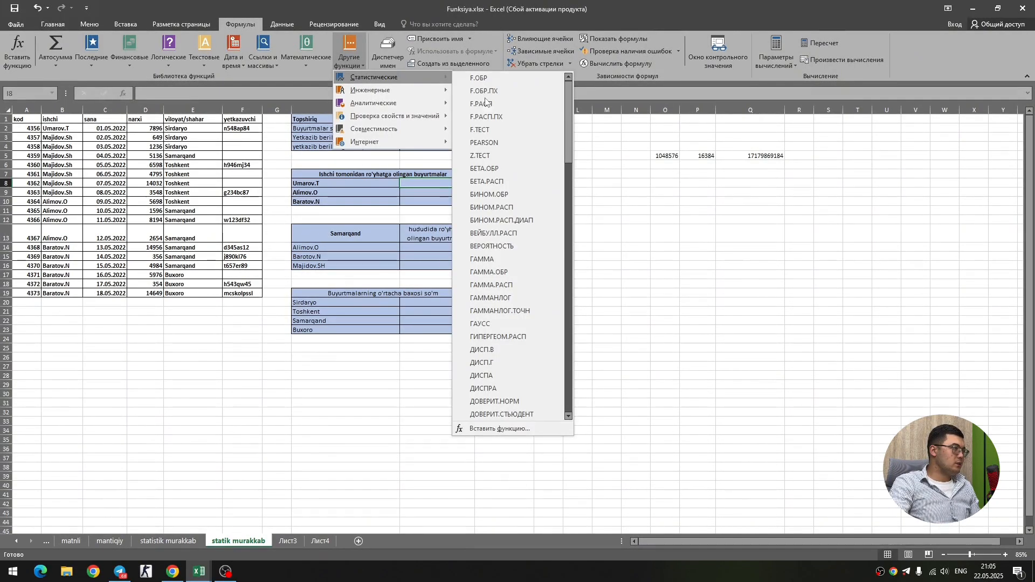
scroll(496, 261, down, 10)
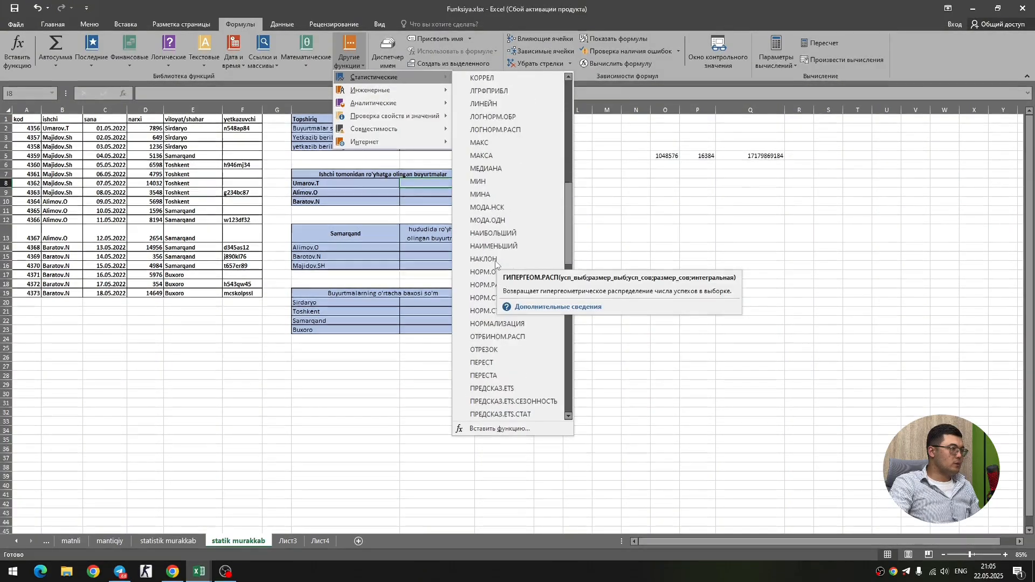
scroll(496, 263, down, 12)
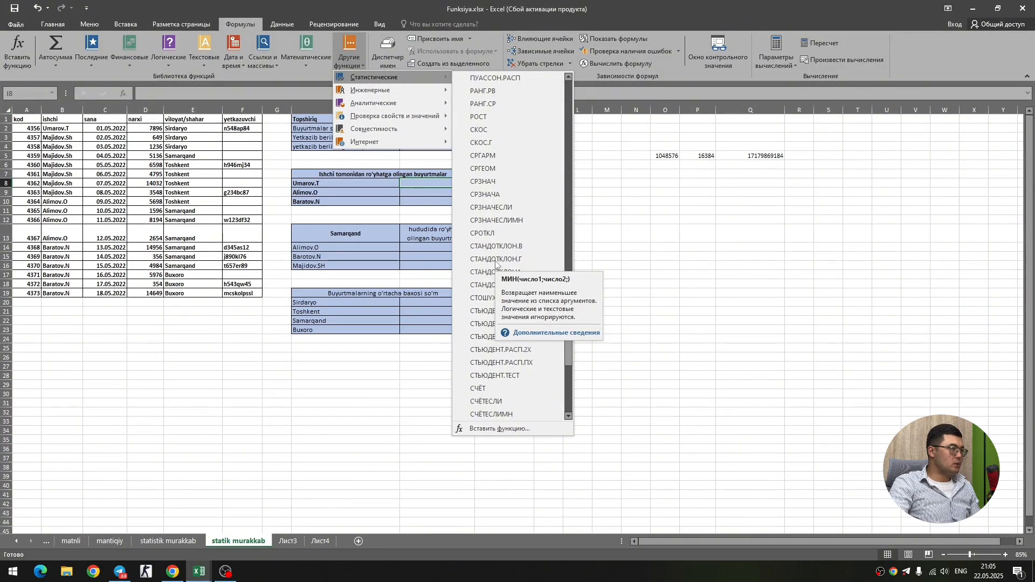
scroll(497, 264, down, 5)
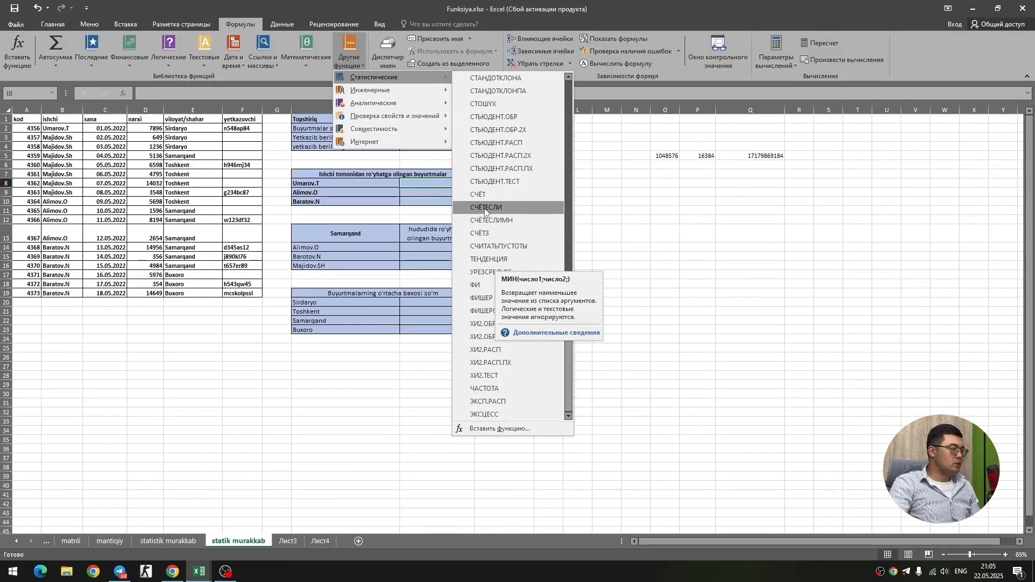
click(485, 209)
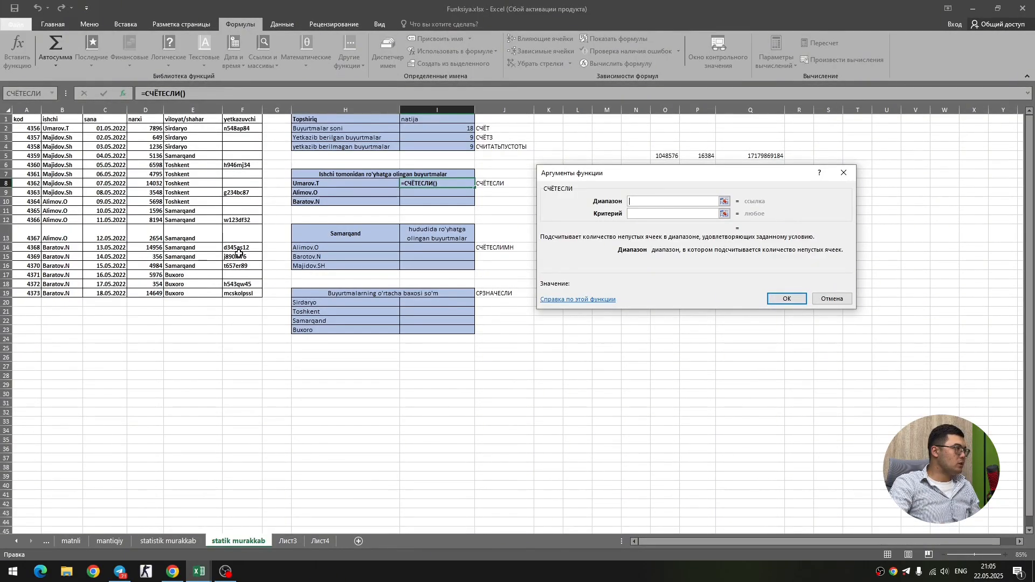
click(62, 108)
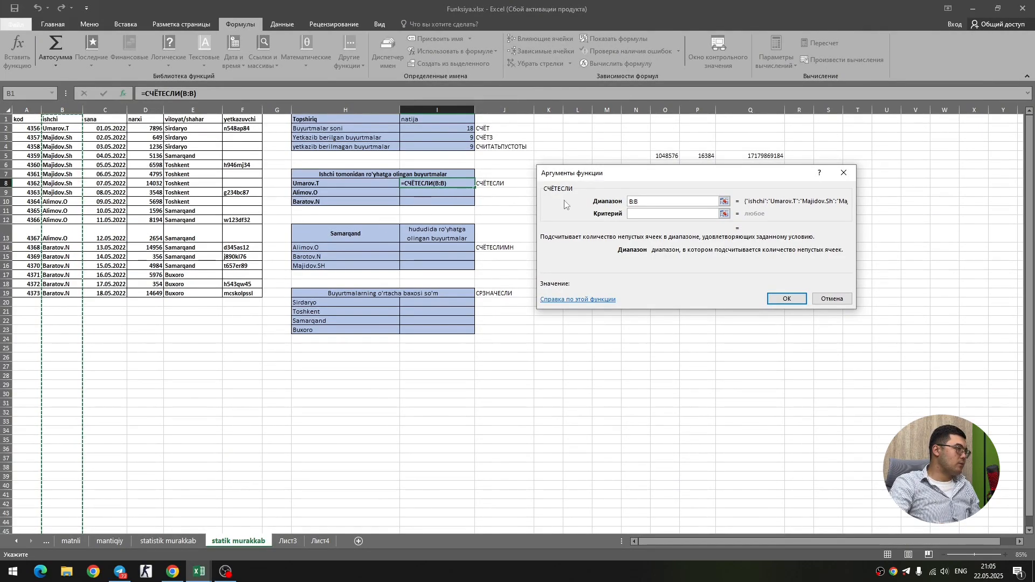
click(647, 200)
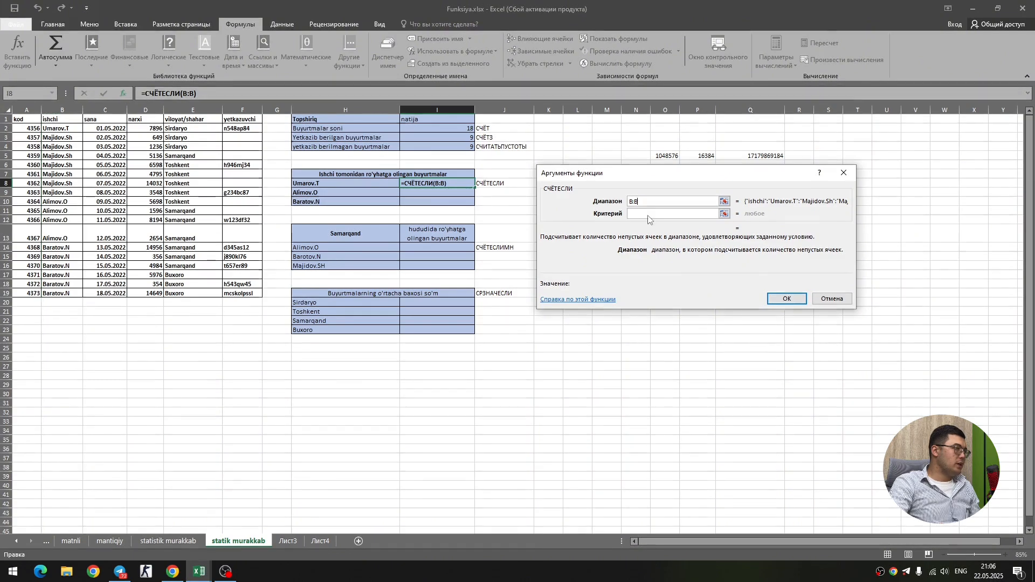
click(648, 215)
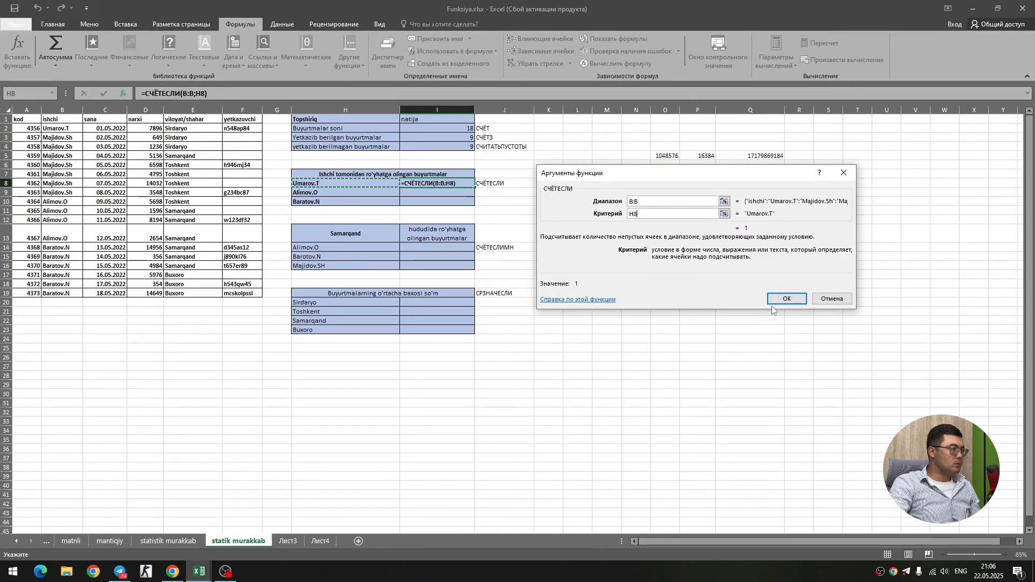
click(783, 298)
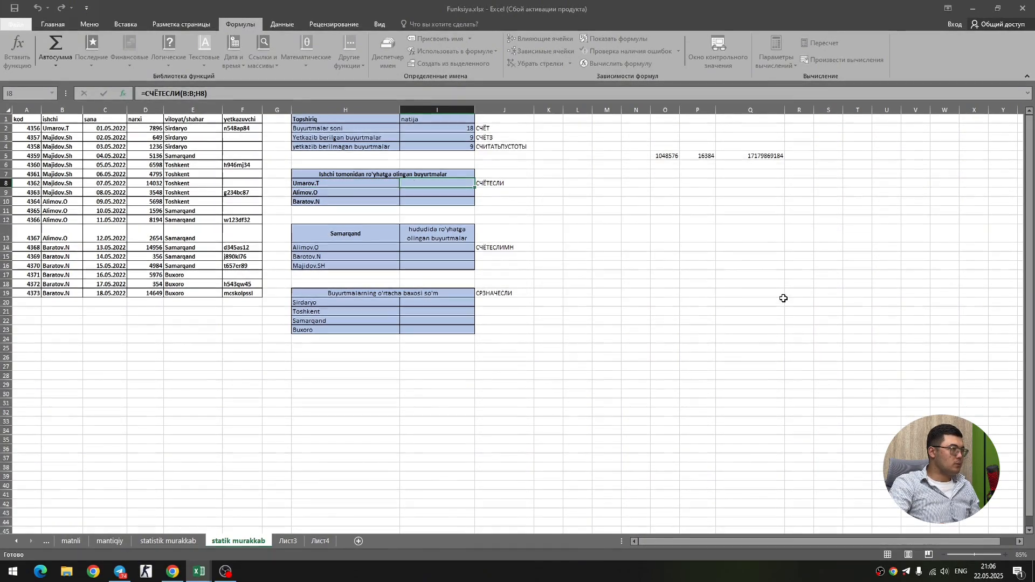
Insert СЧЁТЕСЛИ into I9 with range B:B and criterion H9, and check it against that worker's entries in B10:B13
click(459, 193)
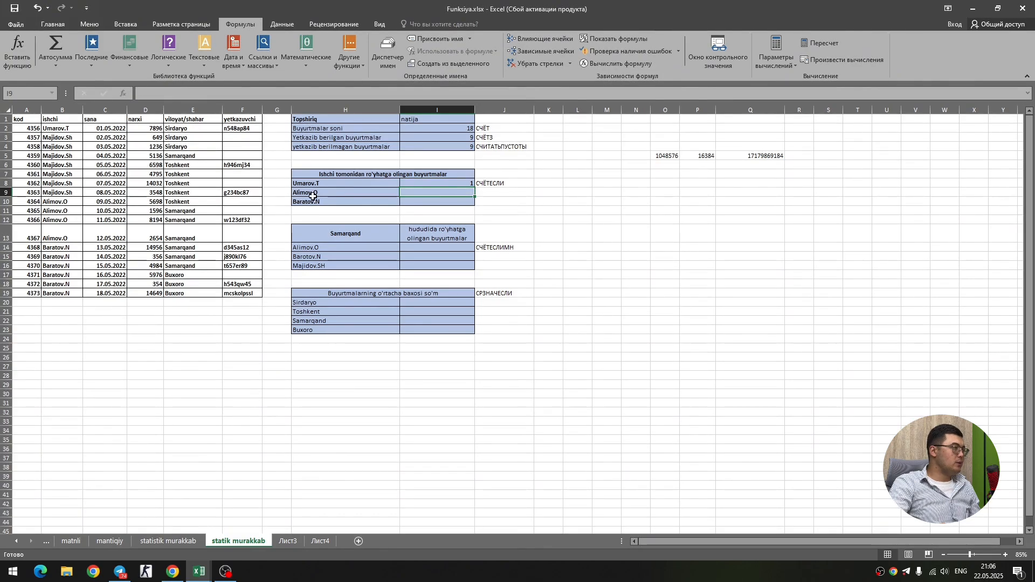
click(363, 58)
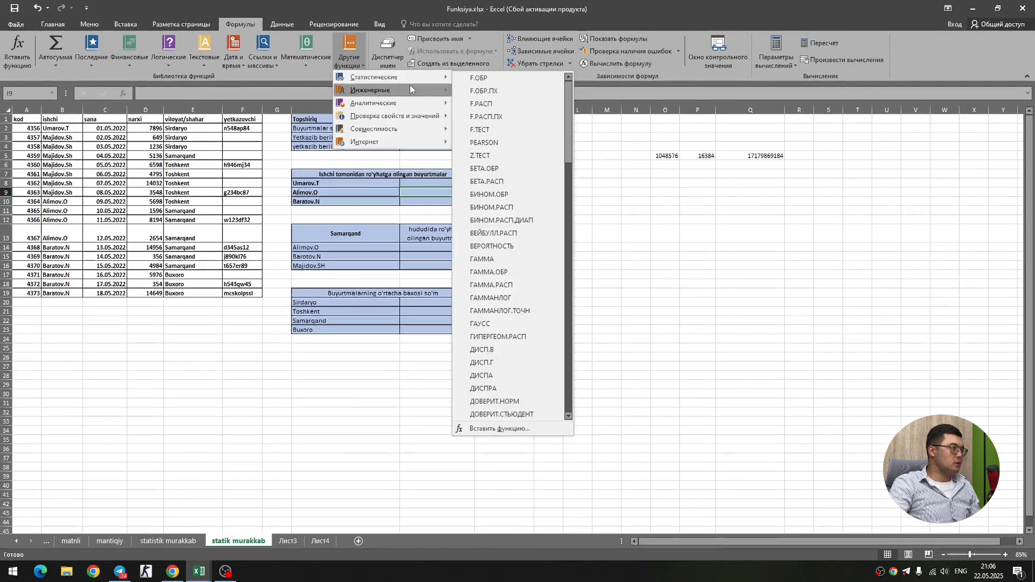
scroll(496, 222, down, 15)
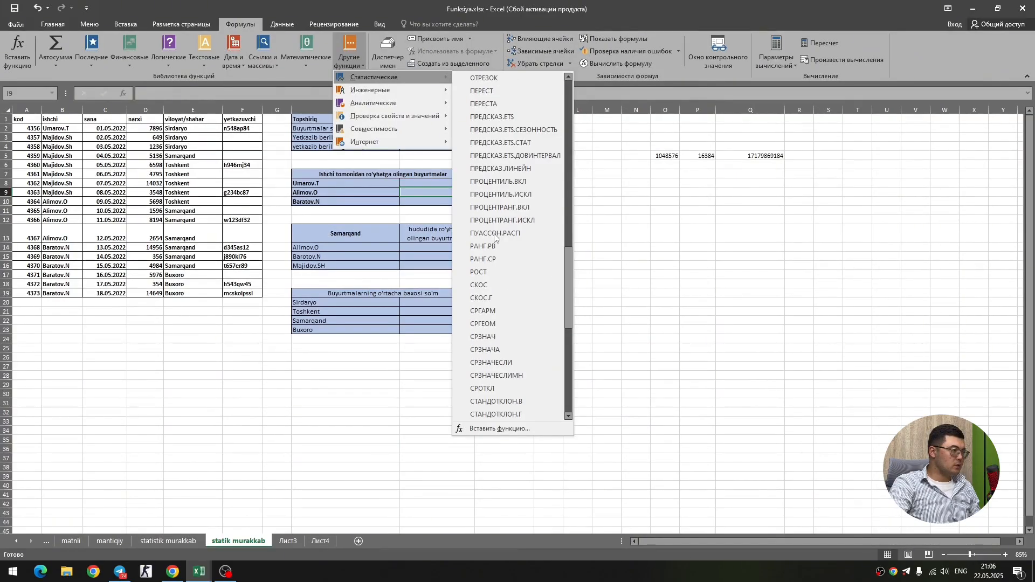
scroll(498, 259, down, 8)
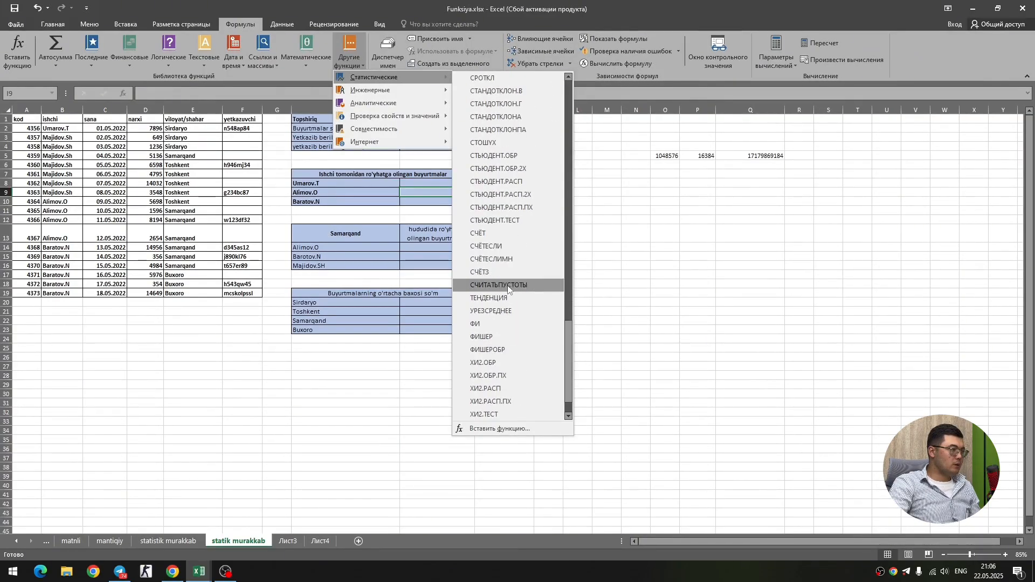
click(490, 247)
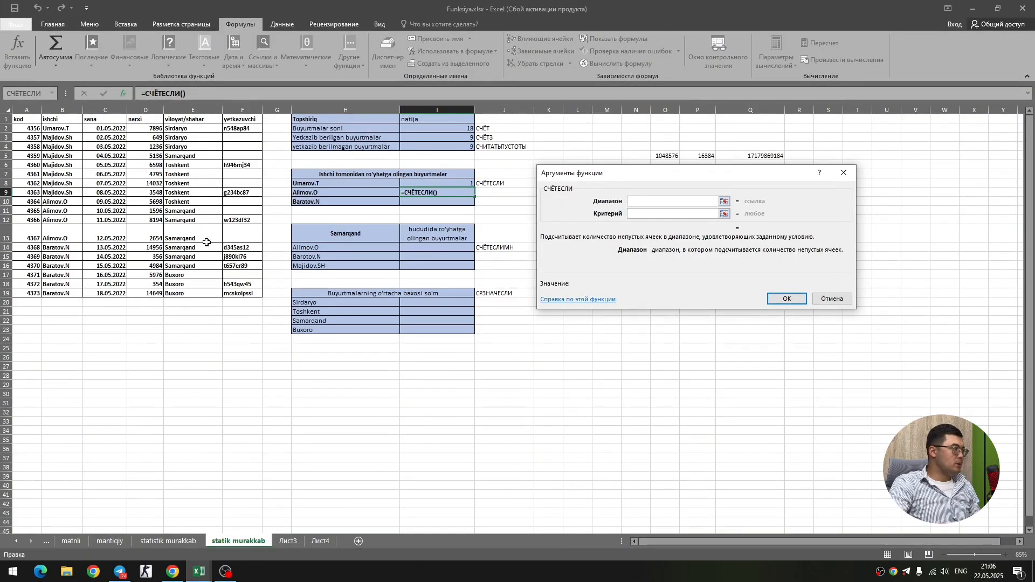
click(66, 107)
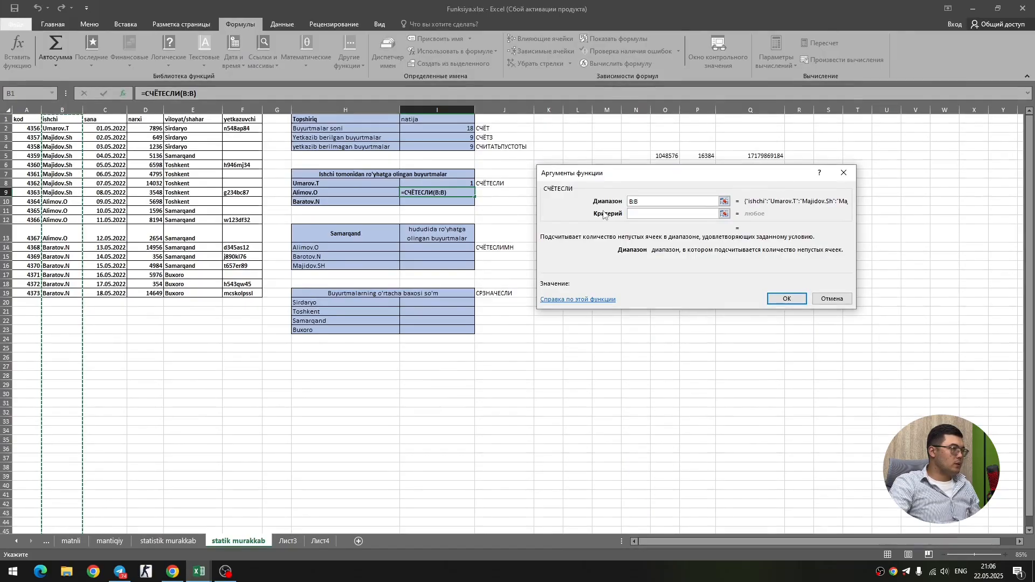
click(633, 213)
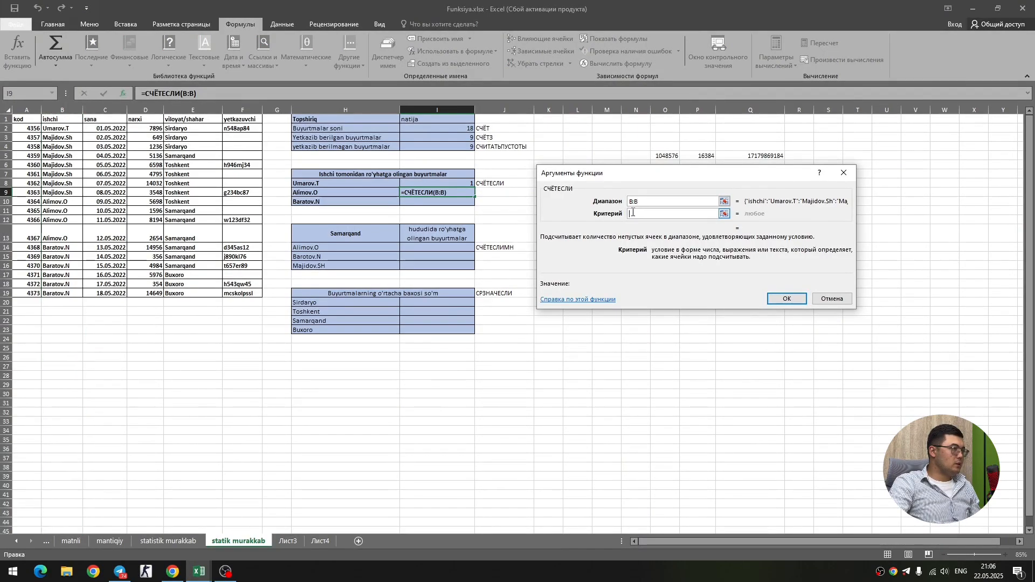
click(330, 191)
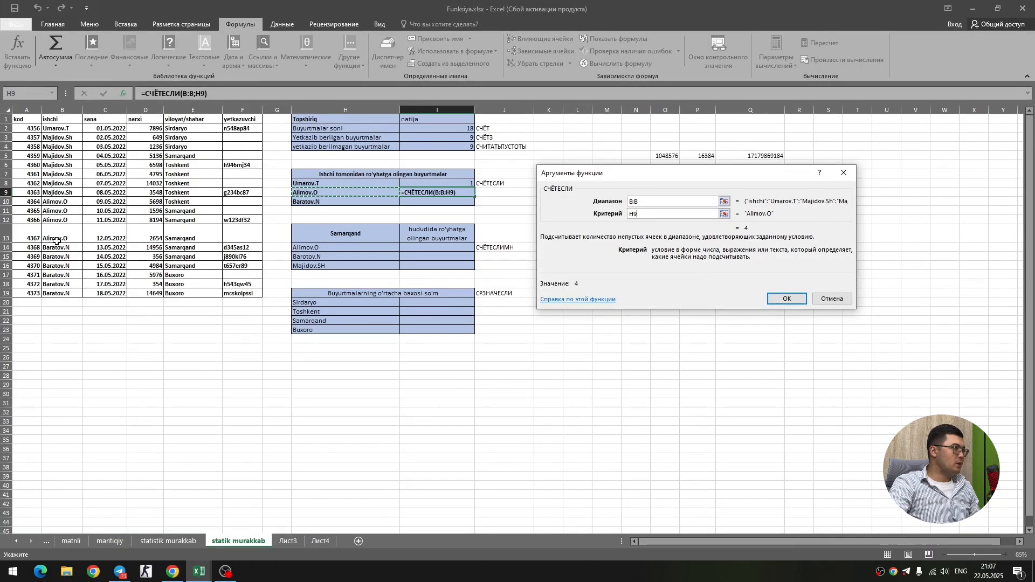
click(794, 301)
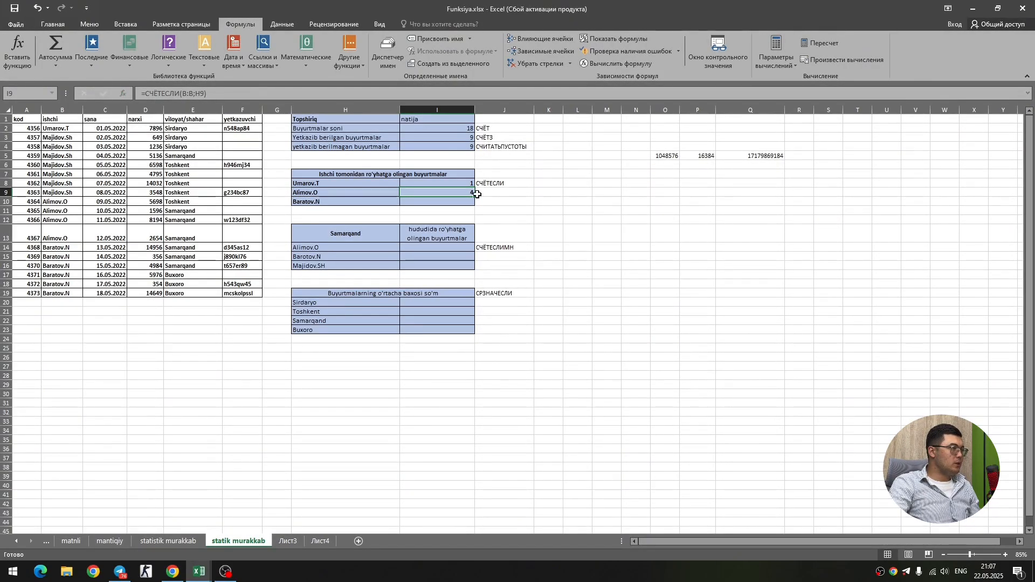
click(504, 211)
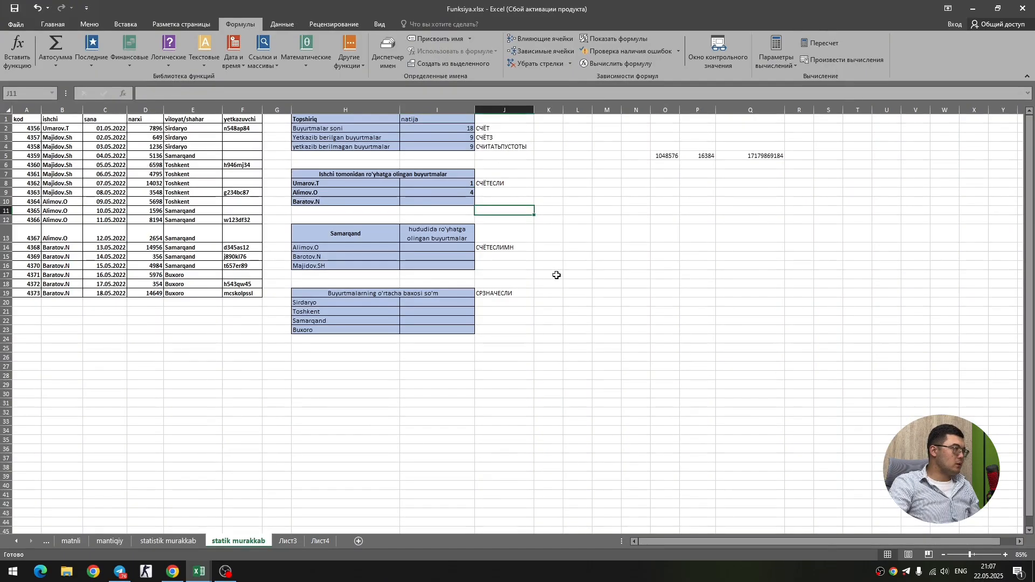
click(48, 203)
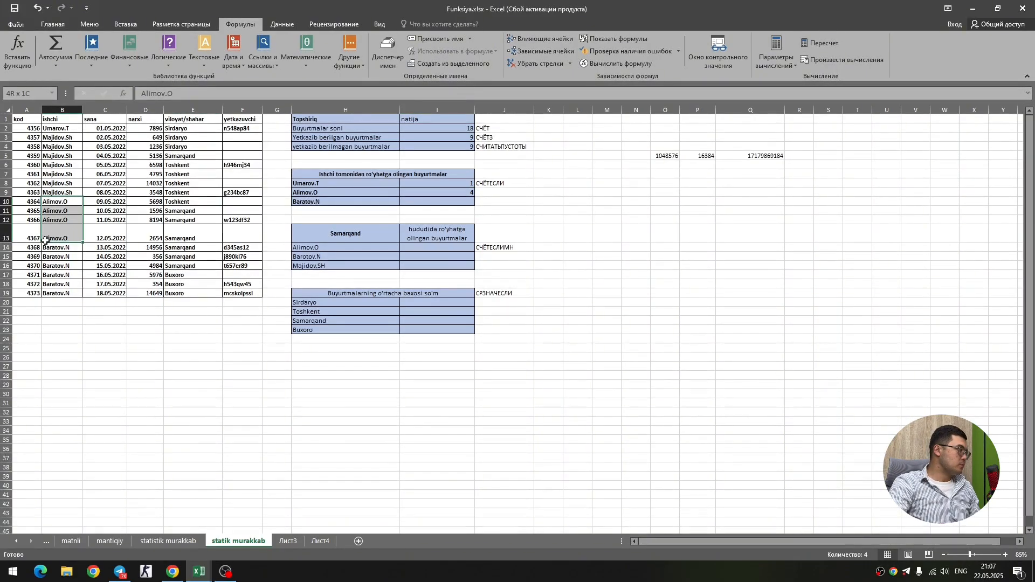
drag(45, 241, 45, 241)
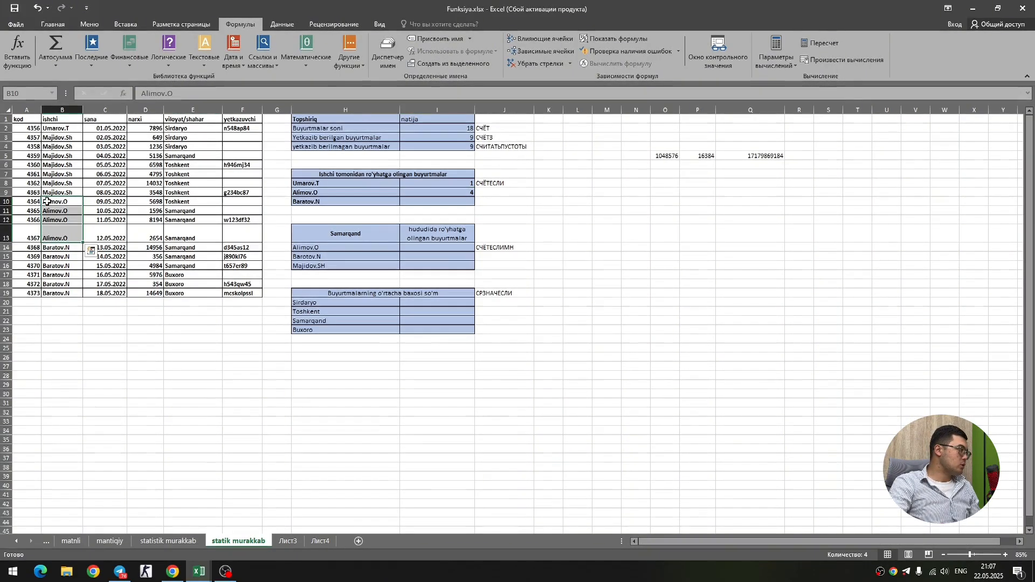
click(129, 326)
Insert СЧЁТЕСЛИ into I10 with range B:B and criterion H10, and check it against that worker's entries in B14:B19
click(437, 202)
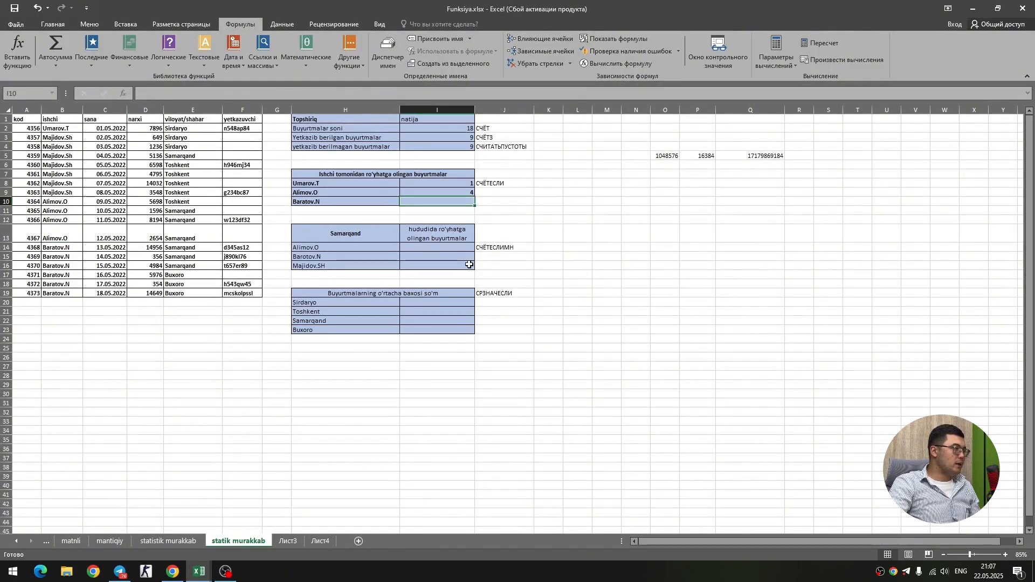
click(352, 64)
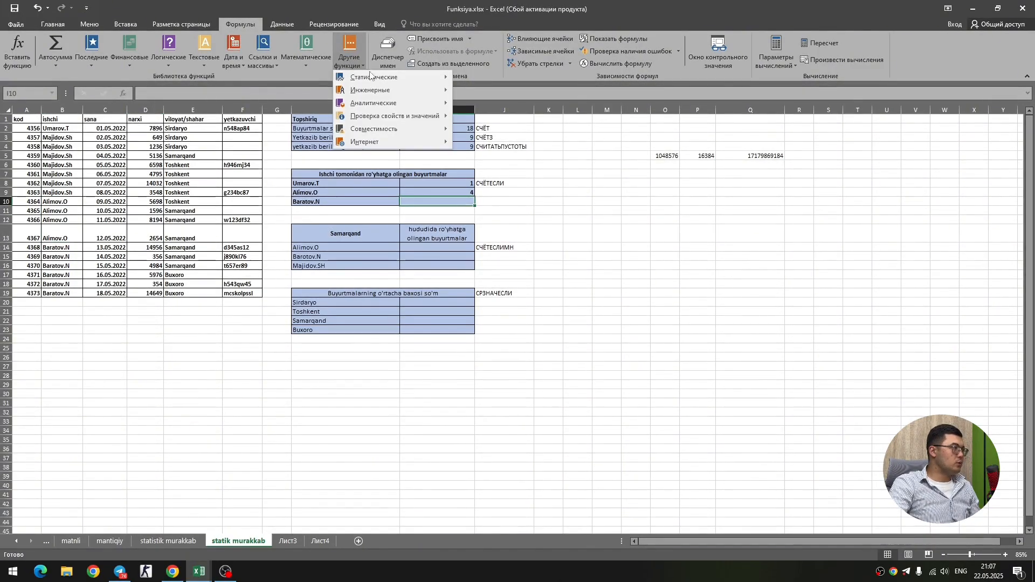
mouse_move(372, 75)
scroll(509, 212, down, 10)
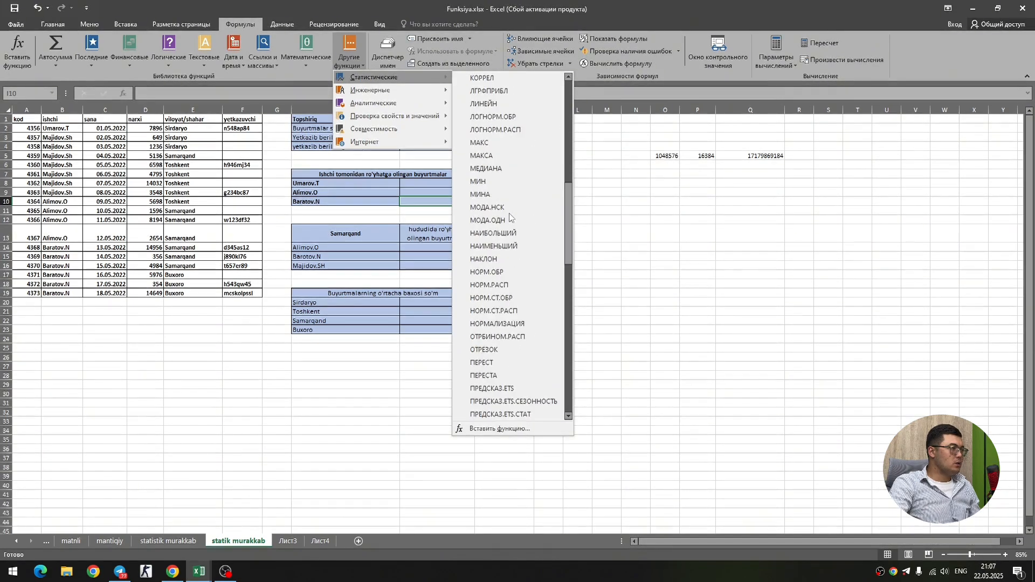
scroll(509, 212, down, 13)
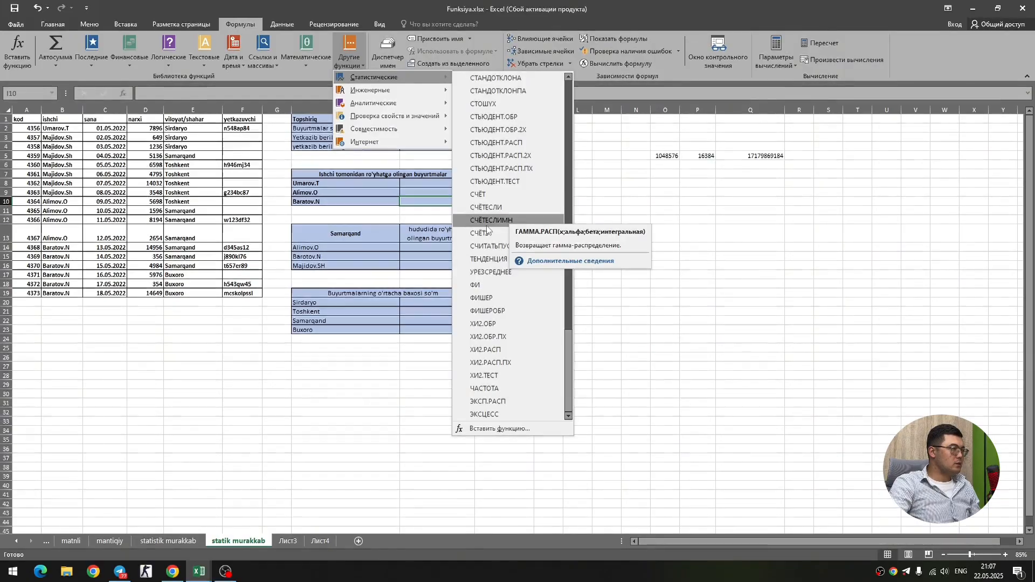
click(486, 207)
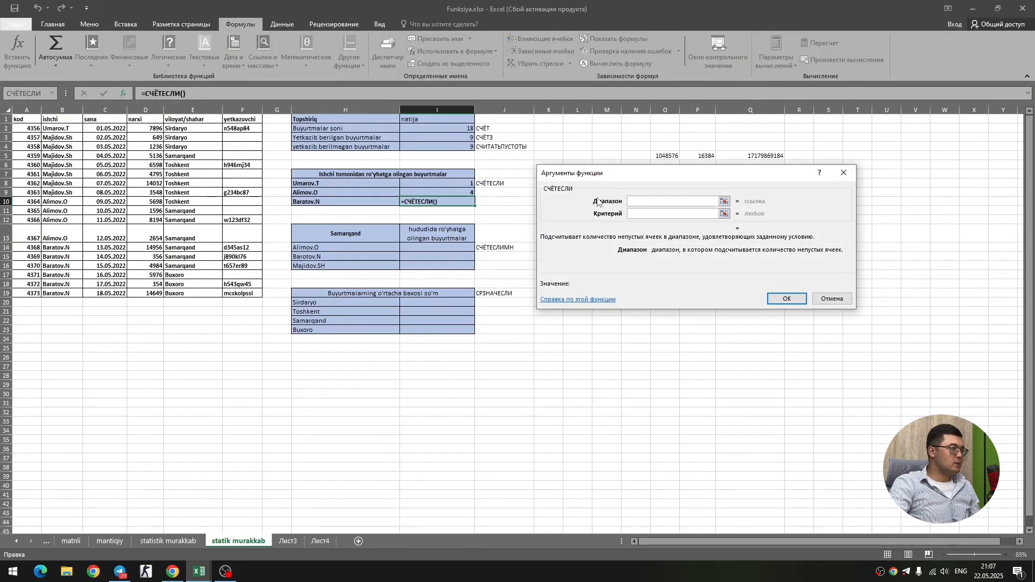
click(63, 106)
click(650, 215)
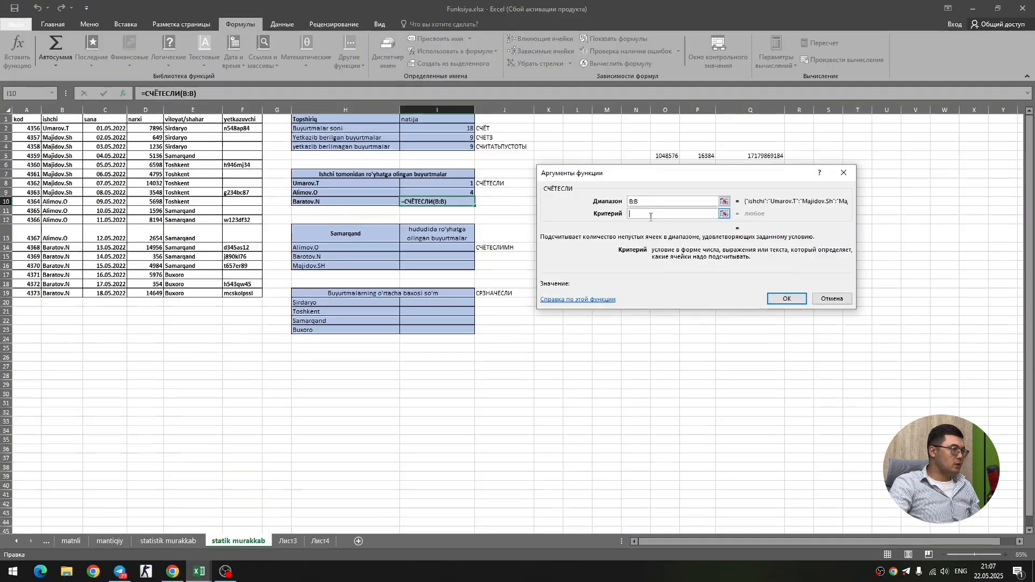
click(372, 202)
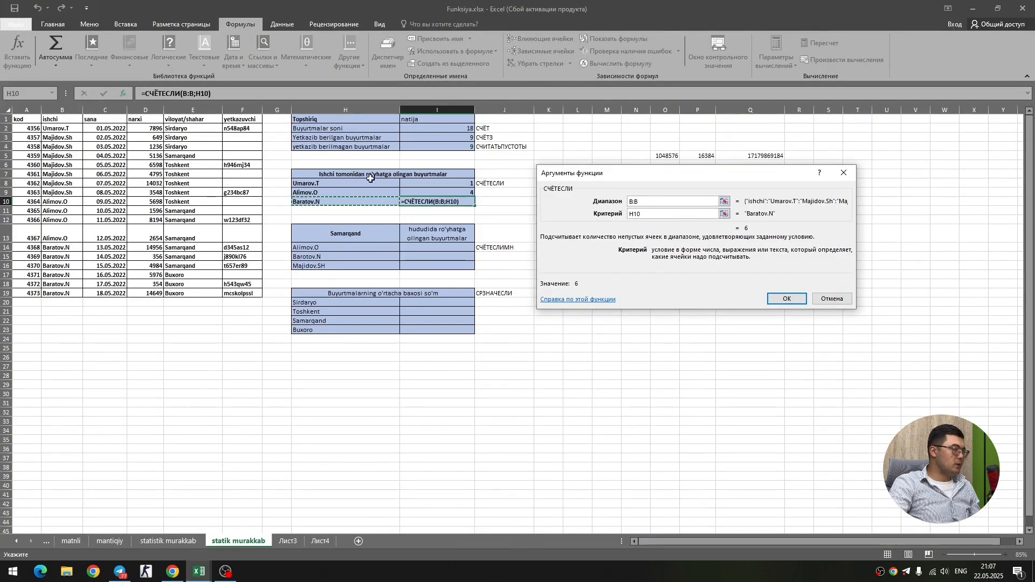
click(780, 299)
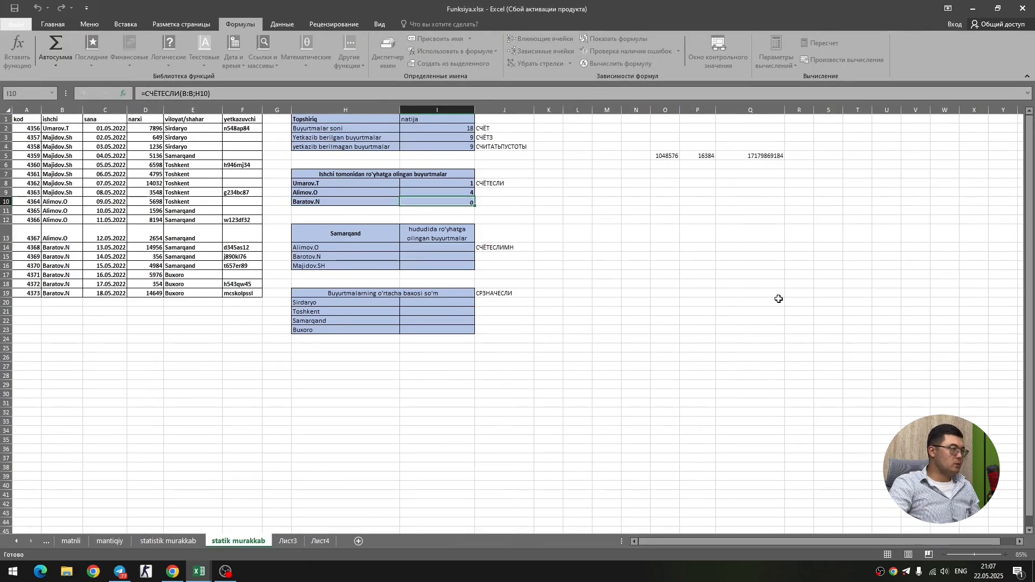
click(499, 208)
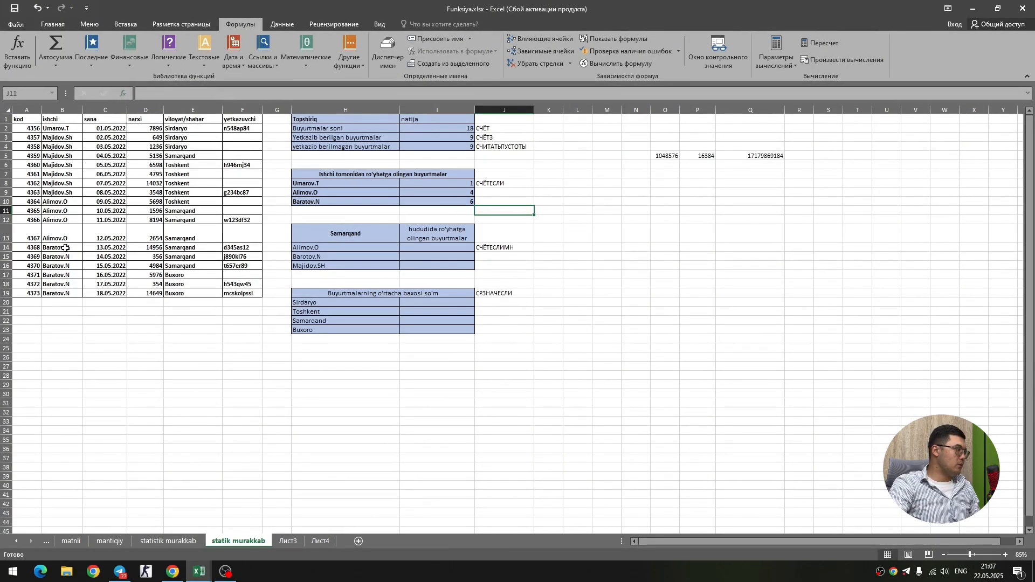
drag(65, 248, 54, 293)
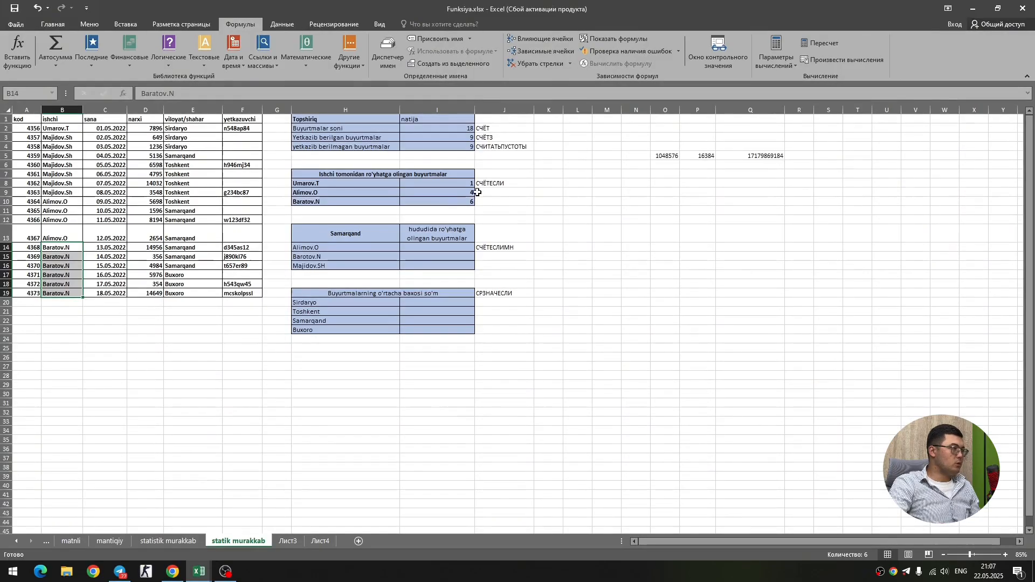
Review the Samarqand task table, the workers in B2:B19, the regions in E2:E19 and the function label in J14
click(597, 292)
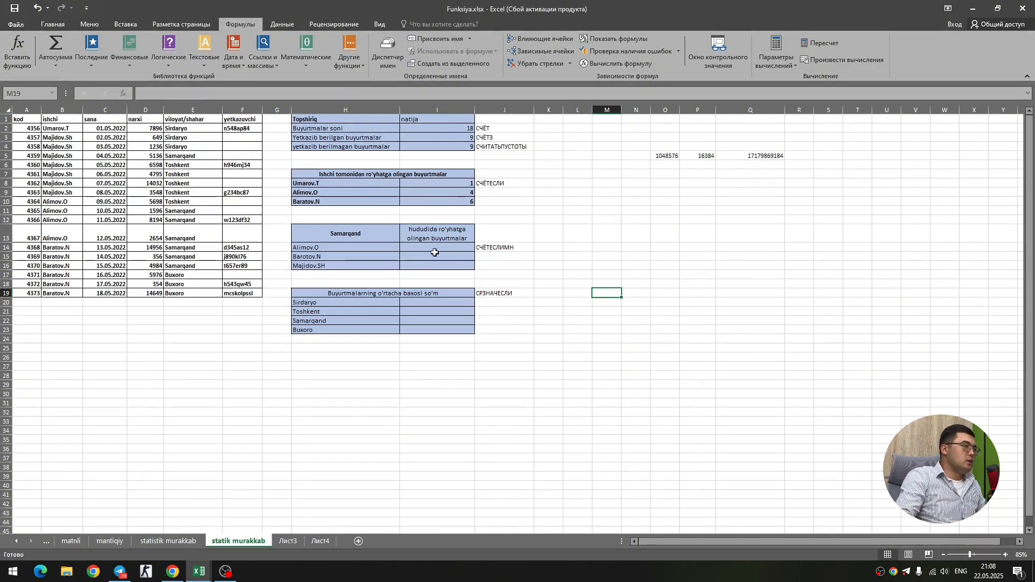
click(297, 247)
click(347, 238)
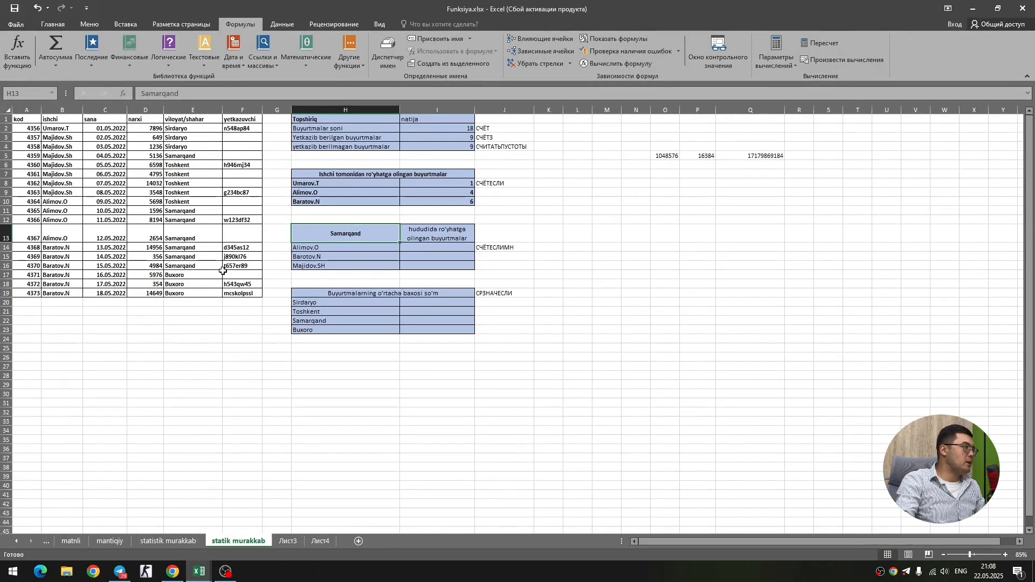
drag(68, 130, 51, 287)
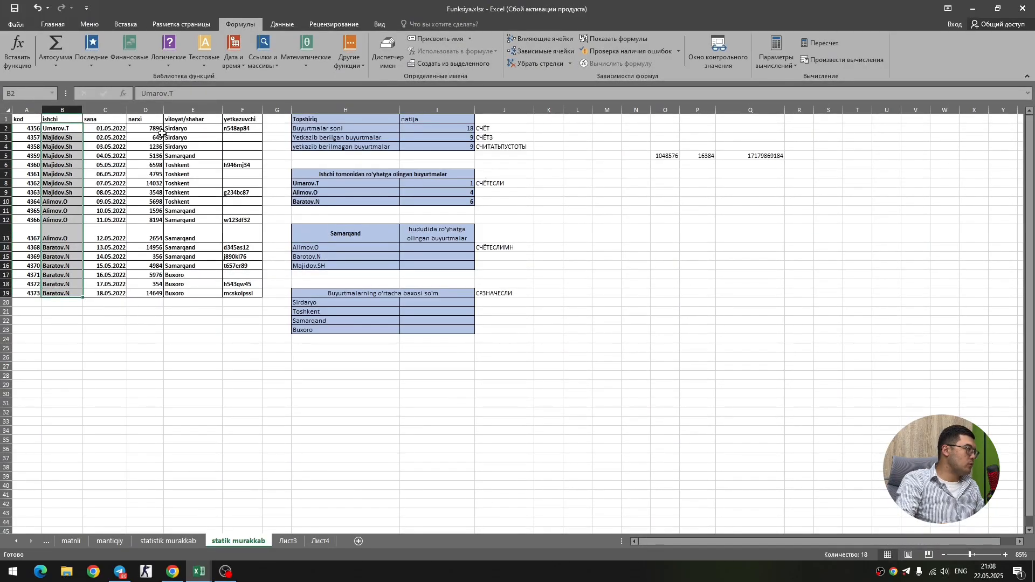
drag(178, 130, 182, 195)
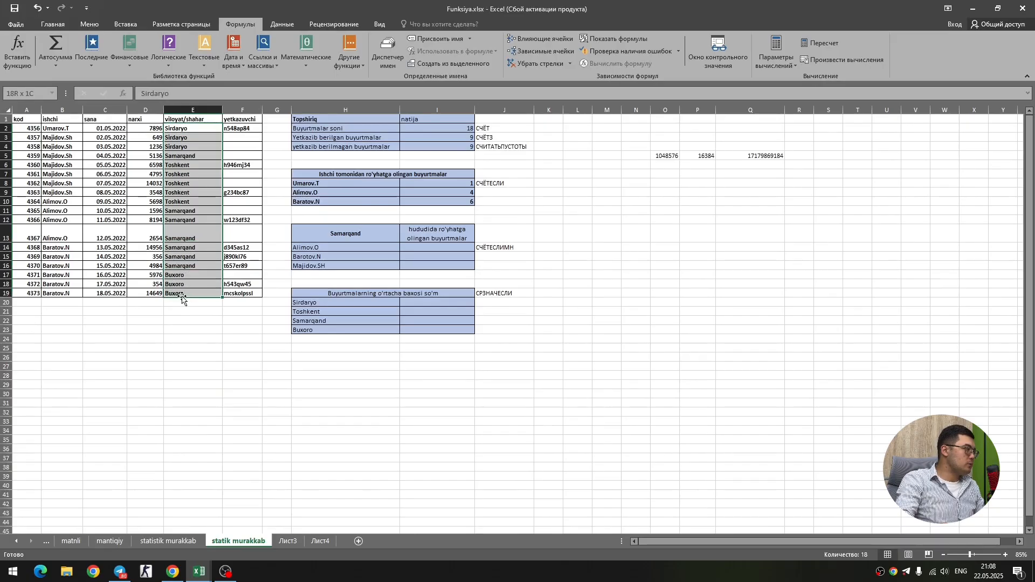
drag(181, 298, 182, 298)
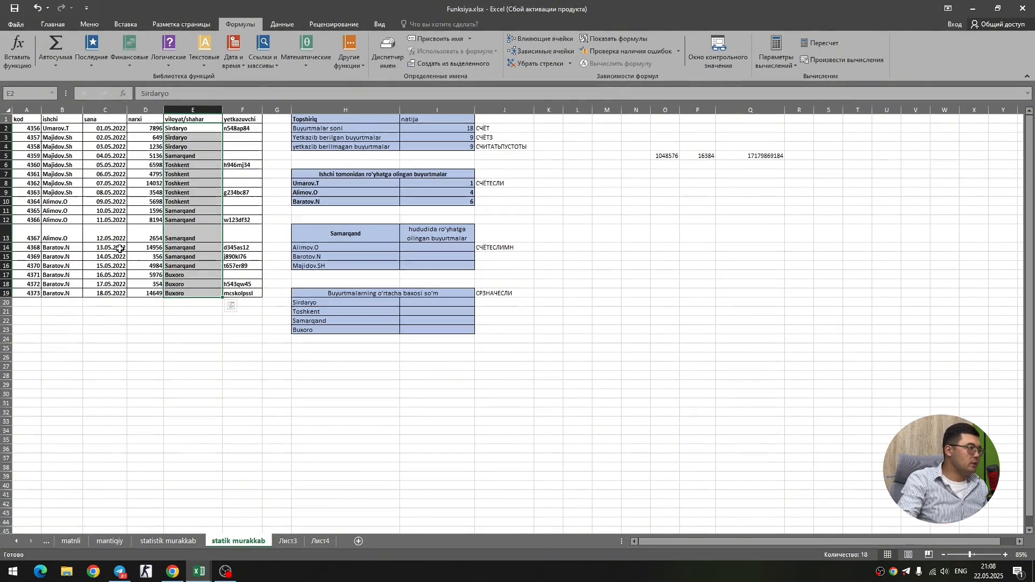
drag(59, 125, 62, 291)
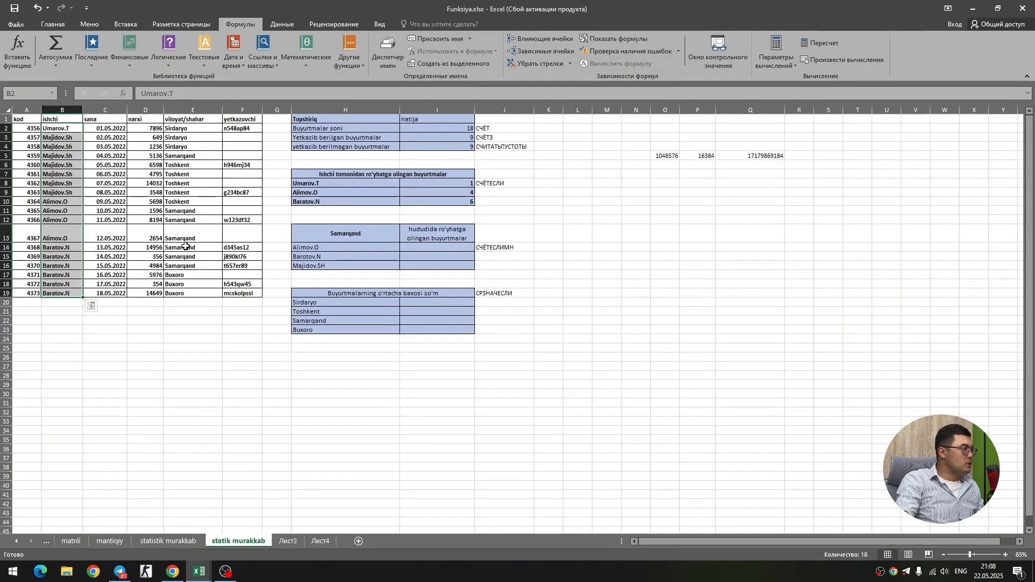
click(433, 247)
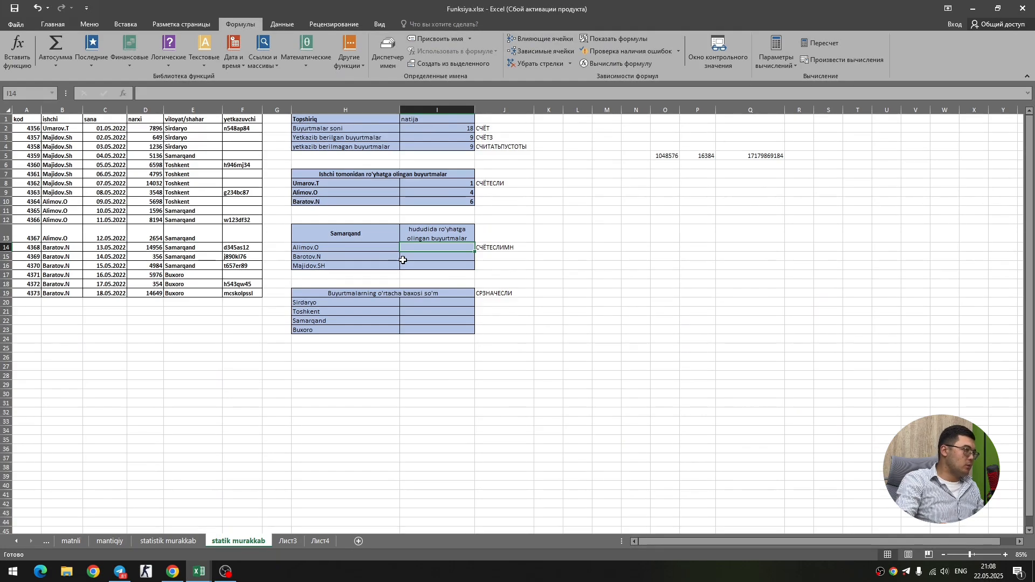
click(505, 248)
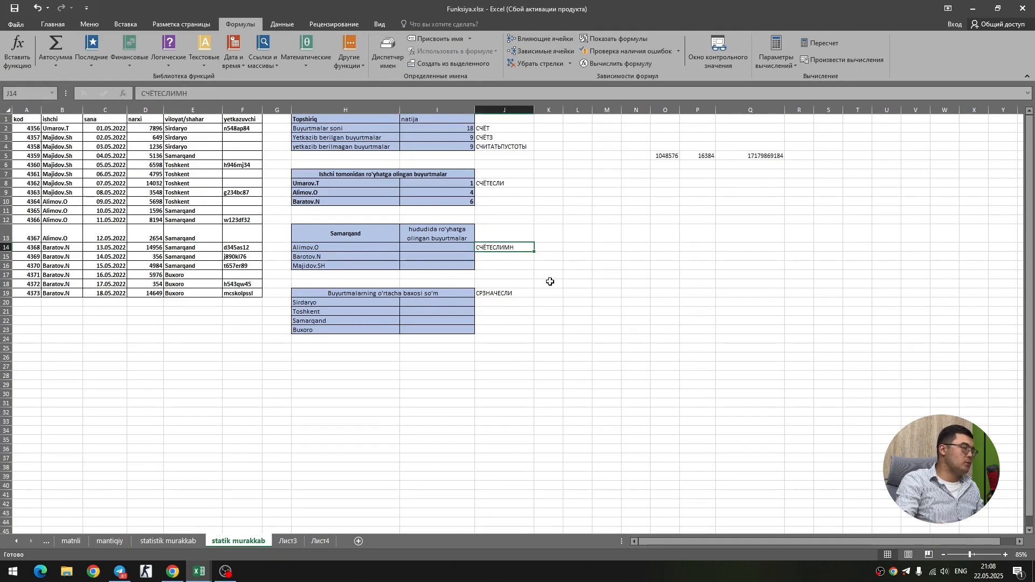
Insert СЧЁТЕСЛИМН into I14 and set its first condition to range E:E with criterion H13
click(434, 250)
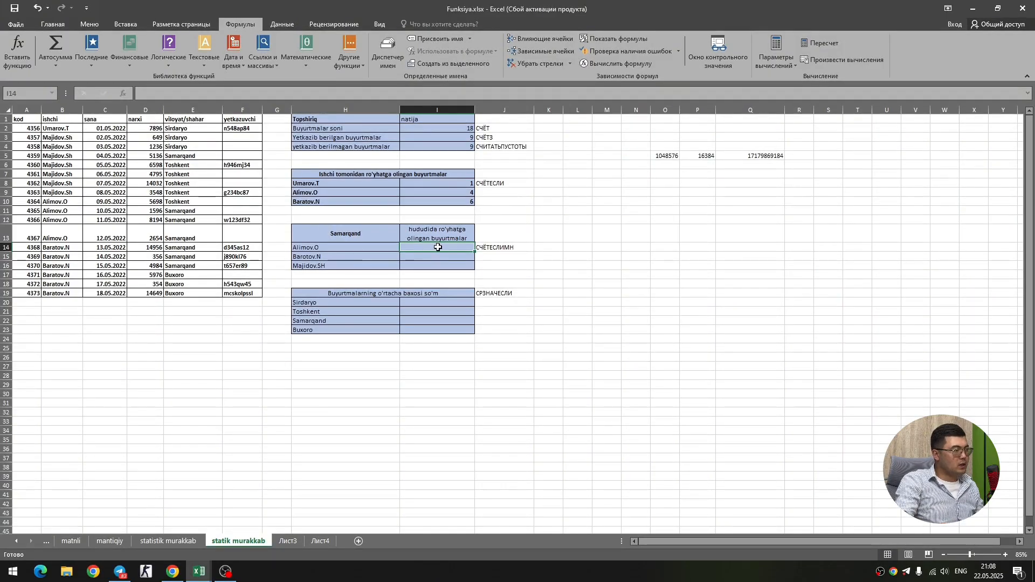
click(340, 43)
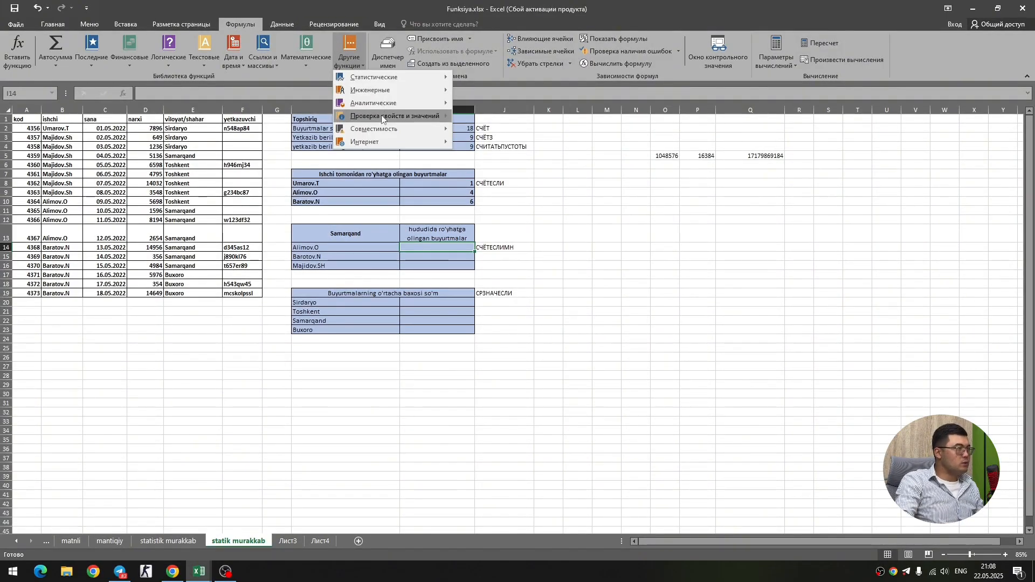
mouse_move(377, 77)
scroll(518, 188, down, 5)
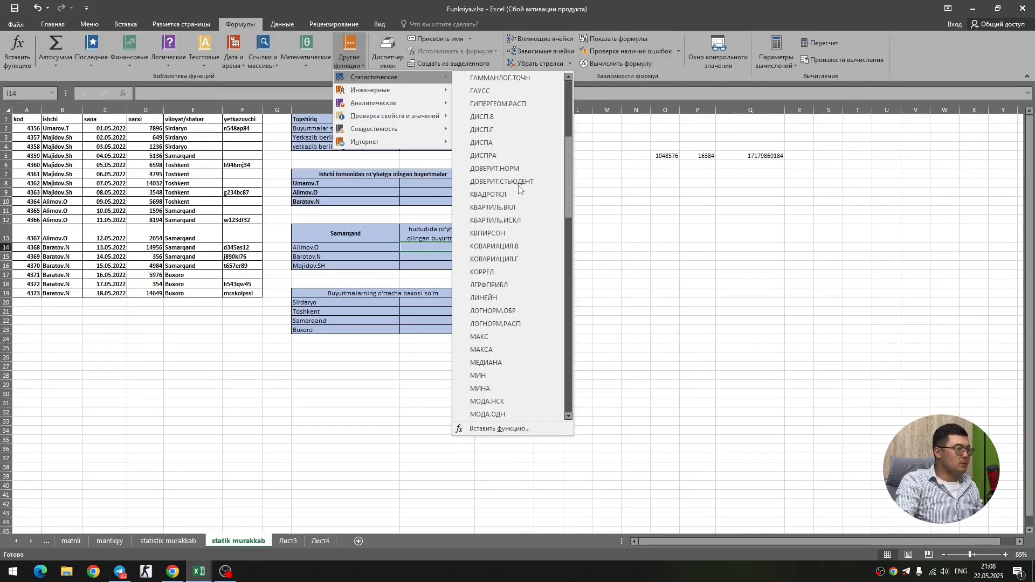
scroll(514, 205, down, 10)
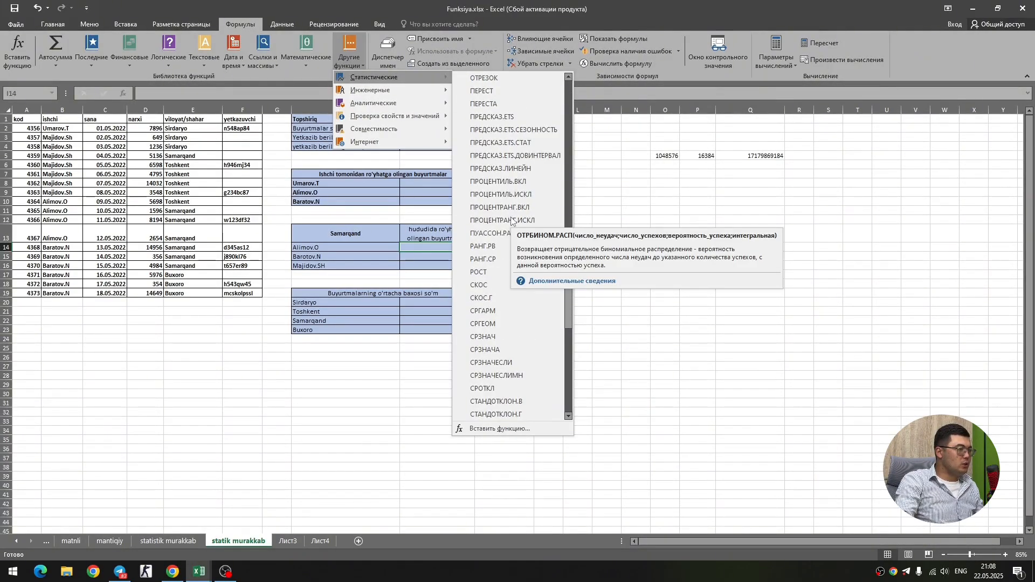
scroll(511, 221, down, 7)
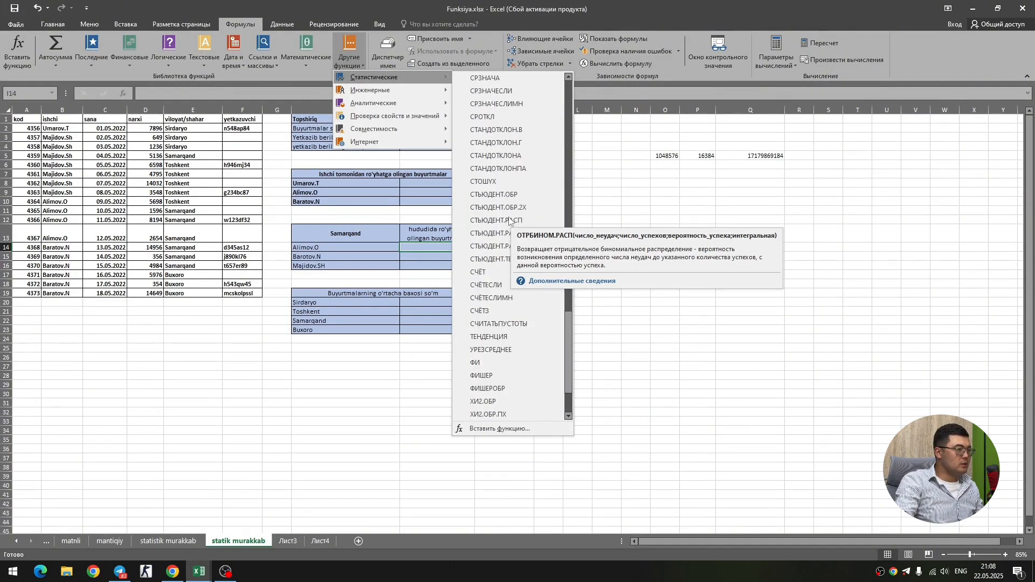
click(483, 299)
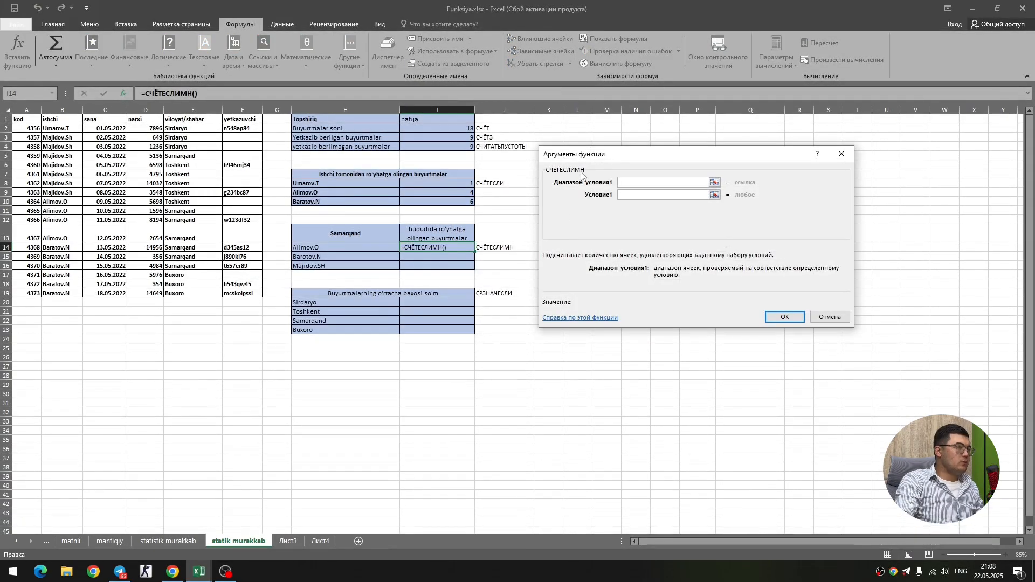
drag(625, 159, 616, 151)
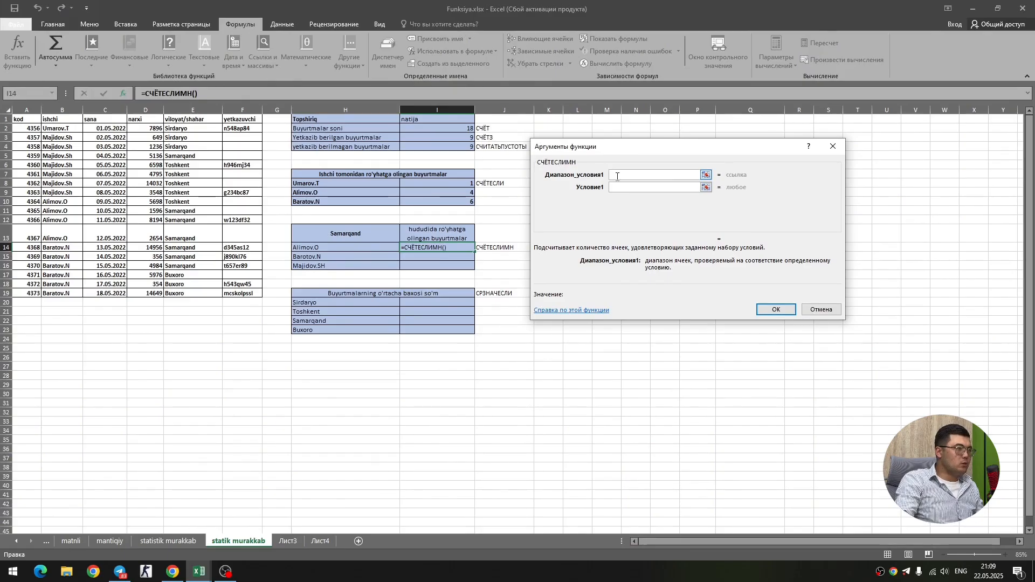
click(194, 106)
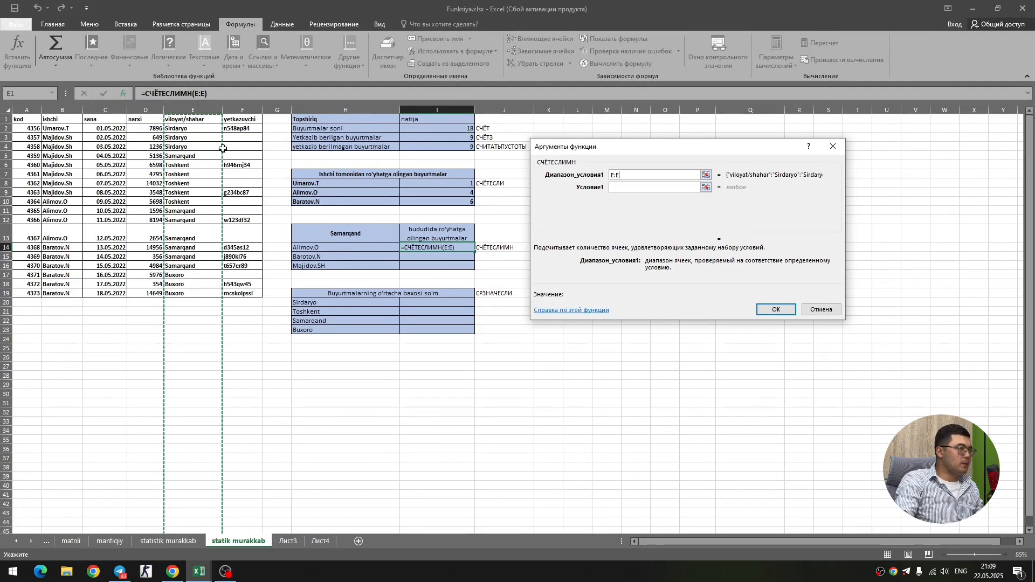
click(619, 189)
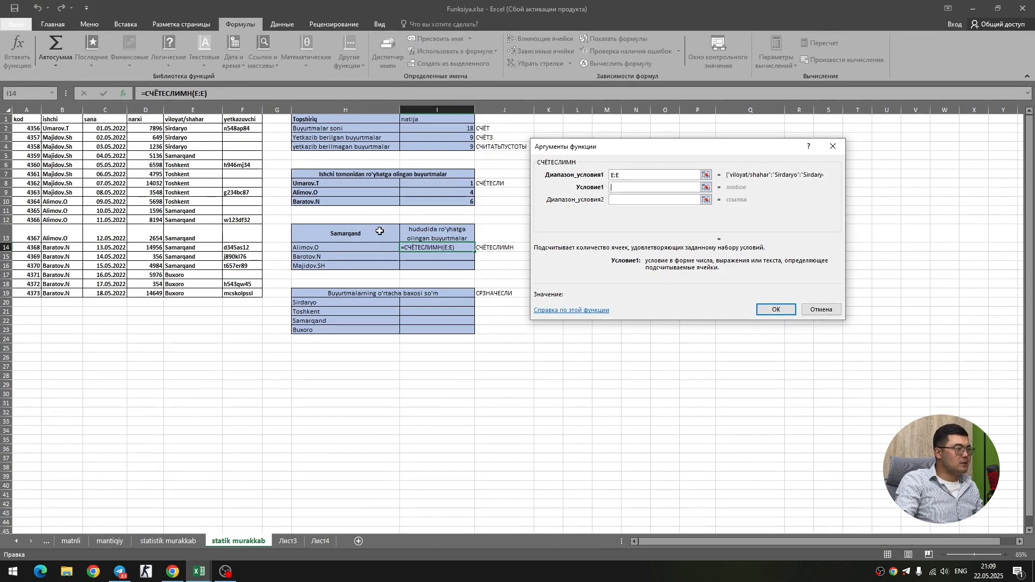
click(346, 234)
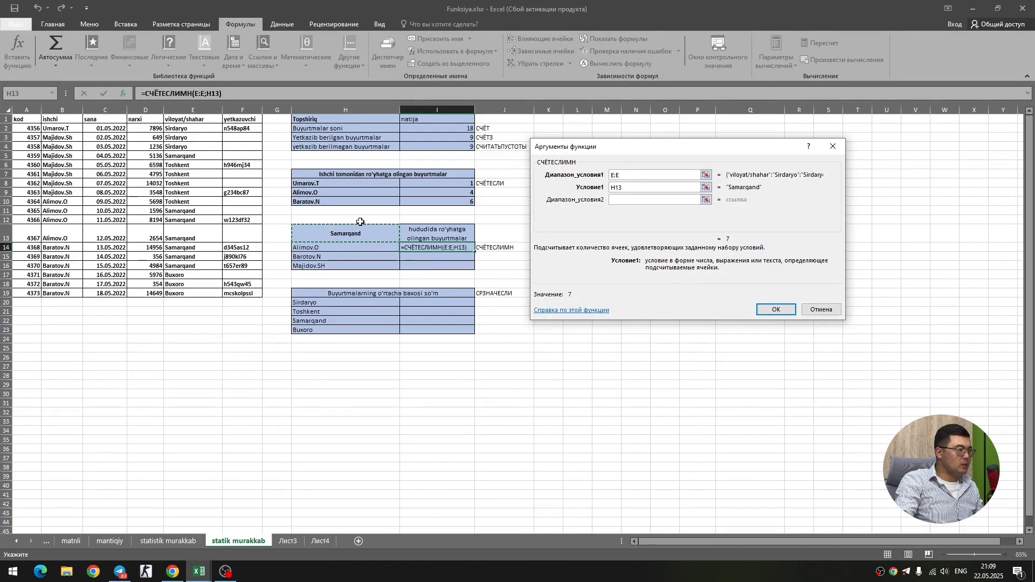
Complete the I14 formula with second range B:B and criterion H14, and check it against that worker's rows in B10:E13
click(613, 200)
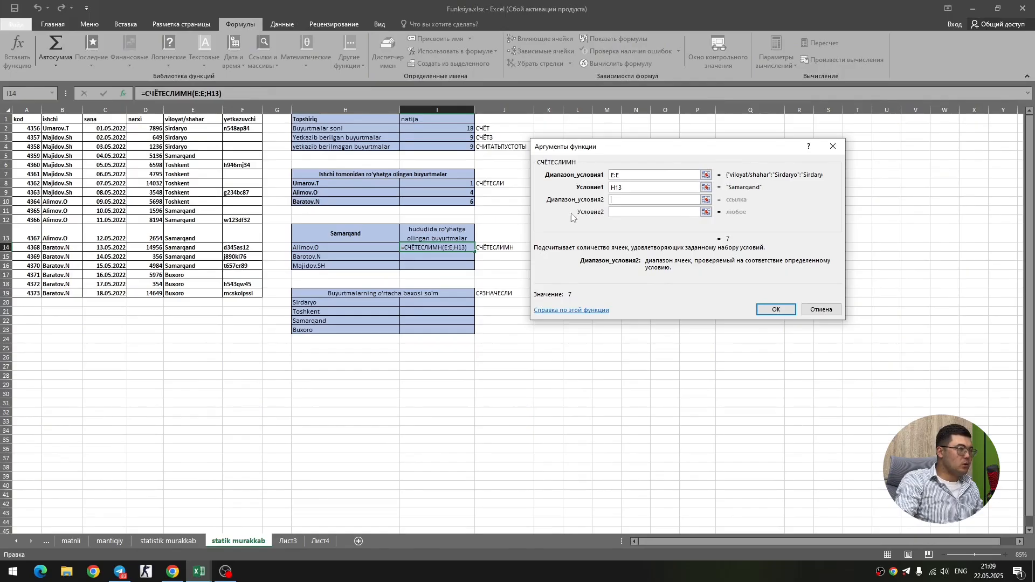
click(61, 110)
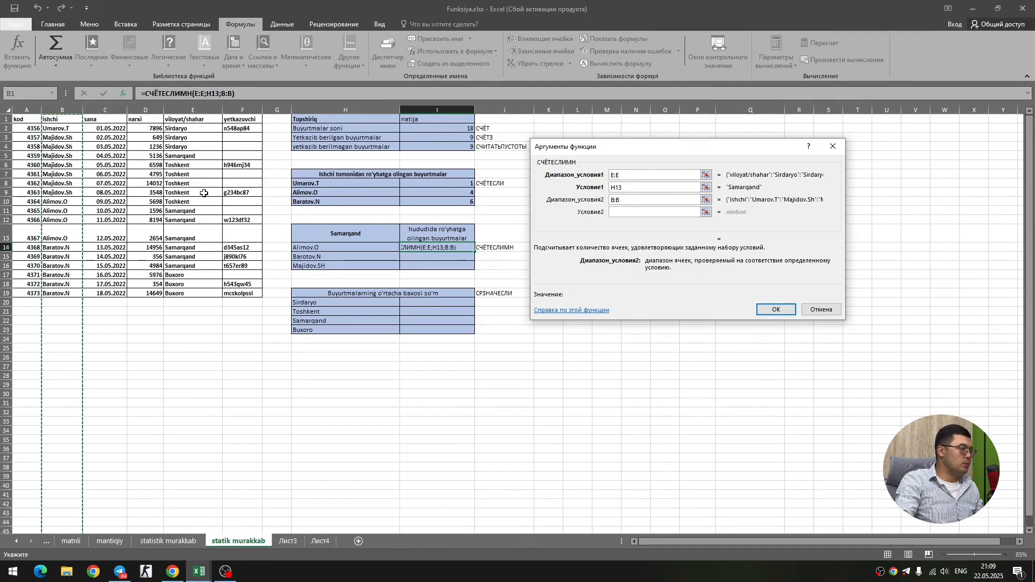
click(623, 212)
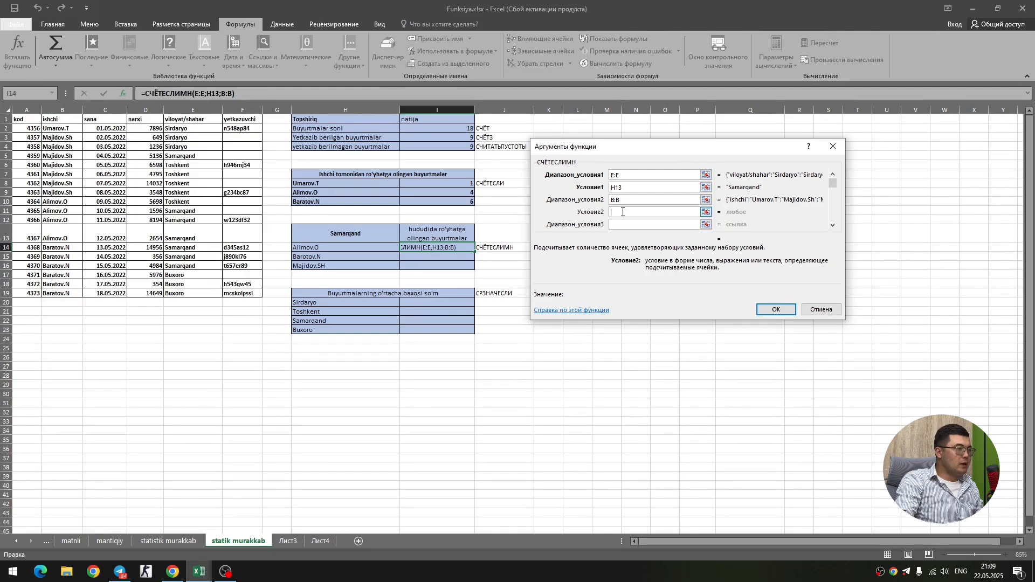
click(315, 247)
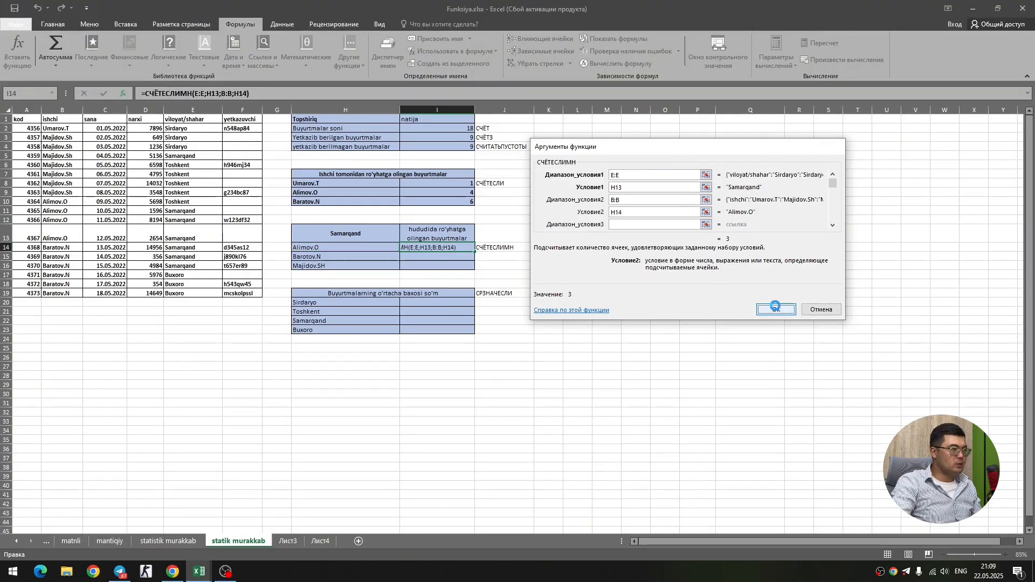
click(776, 310)
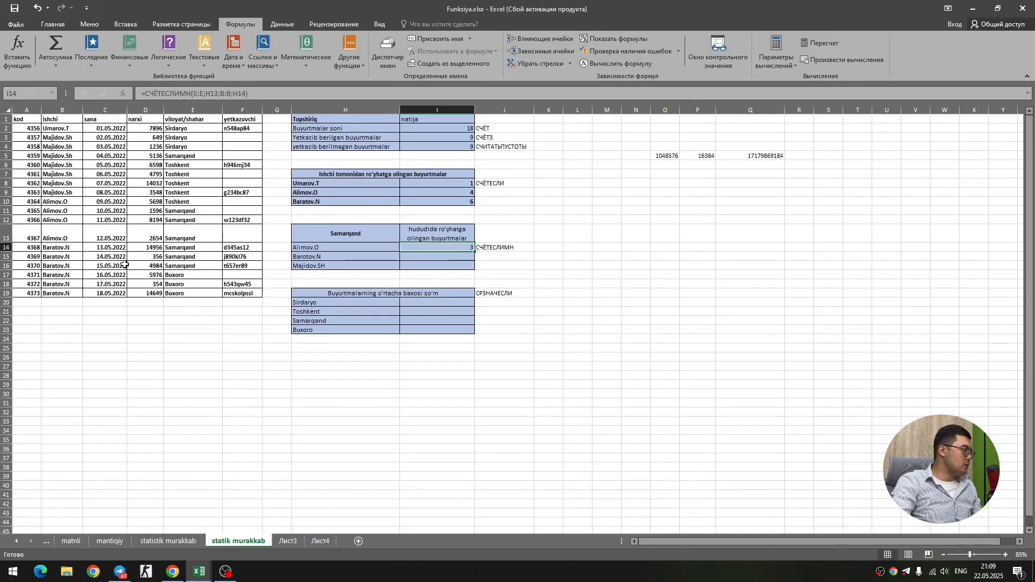
drag(61, 201, 198, 236)
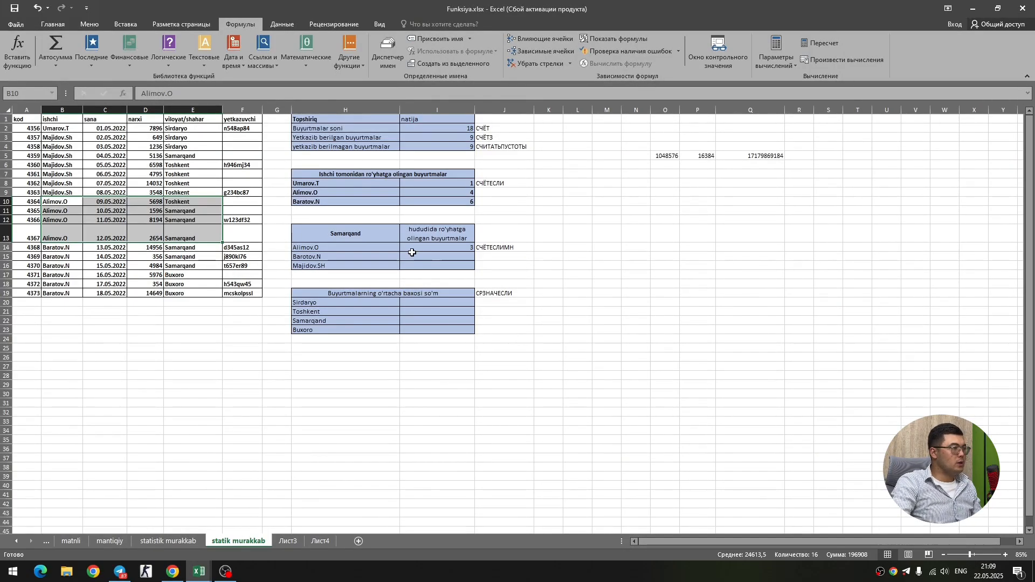
Clear the misspelled worker name in H15 and replace it with a copy of cell B16
double_click(326, 257)
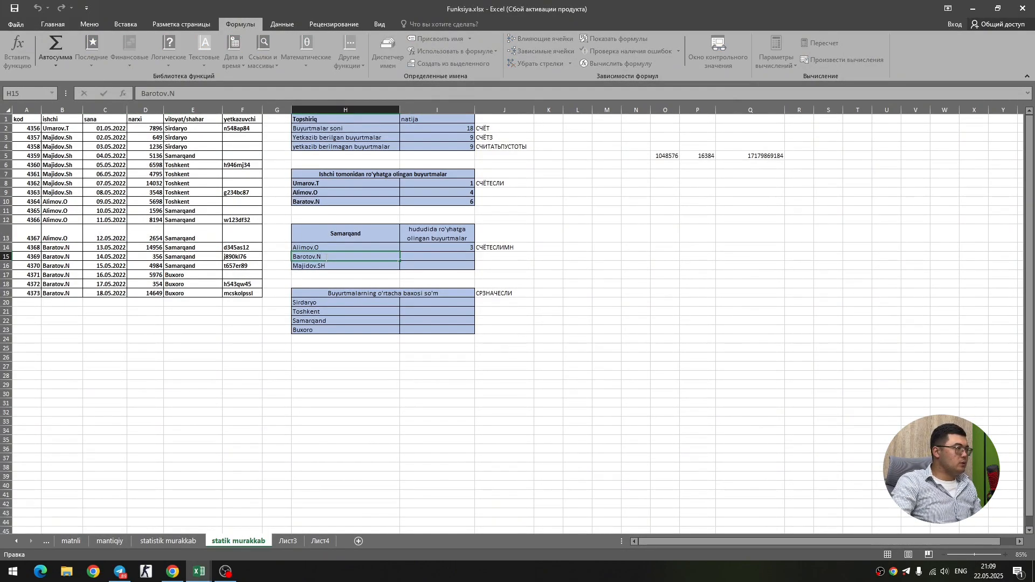
key(BackSpace)
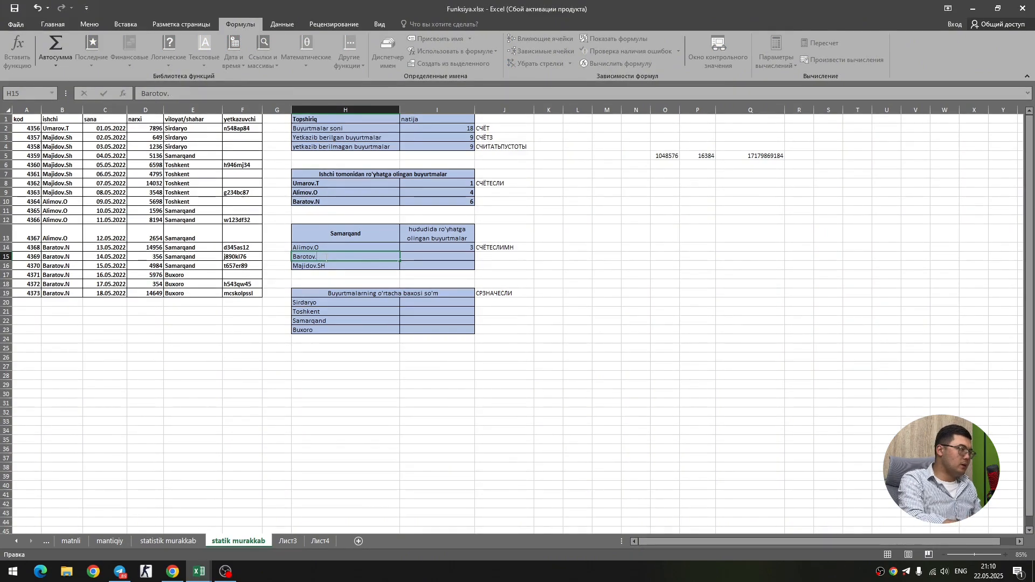
key(BackSpace)
key(BackSpace)
key(BackSpace)
key(BackSpace)
key(BackSpace)
key(BackSpace)
key(BackSpace)
key(BackSpace)
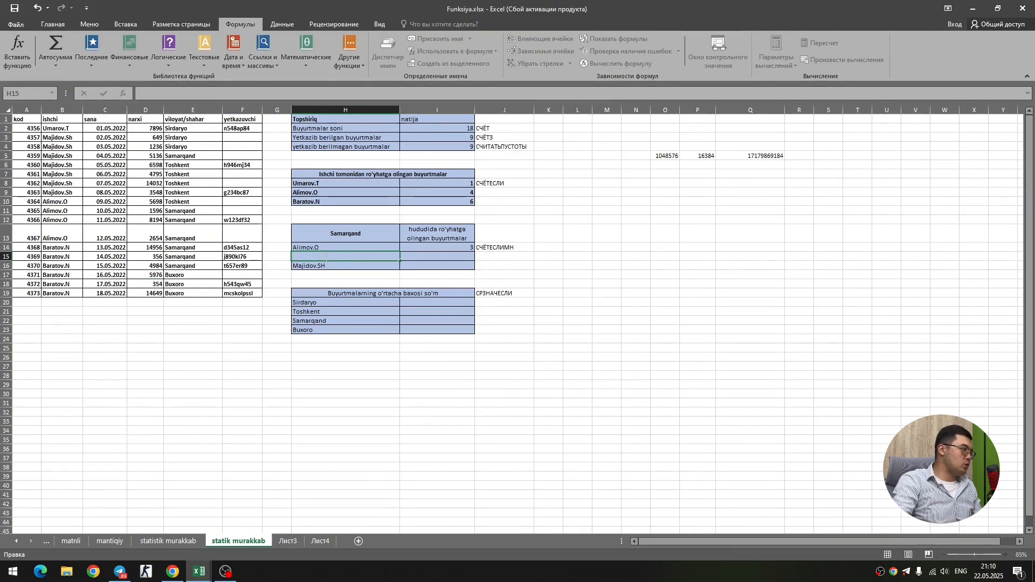
click(332, 275)
click(313, 260)
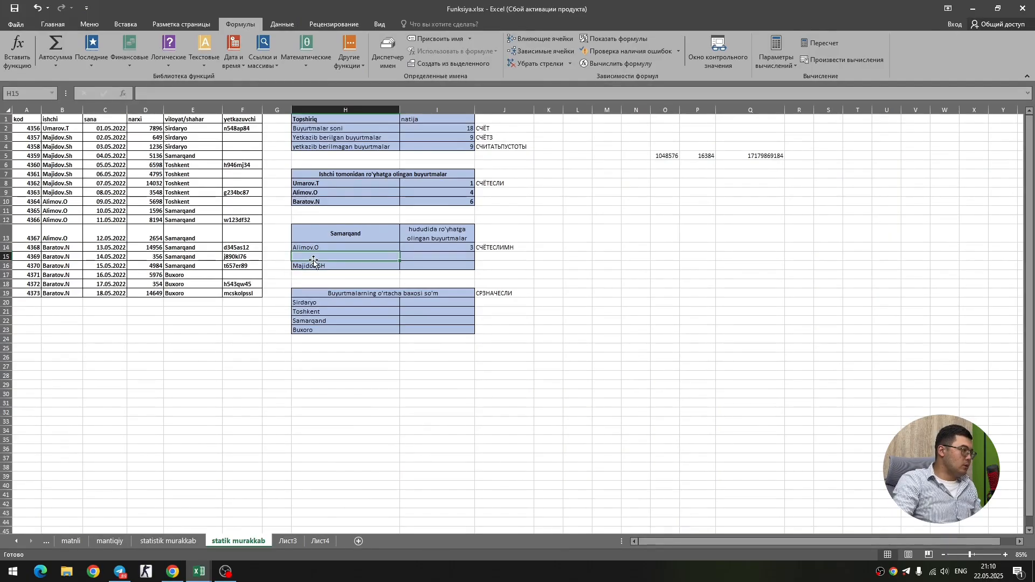
click(54, 268)
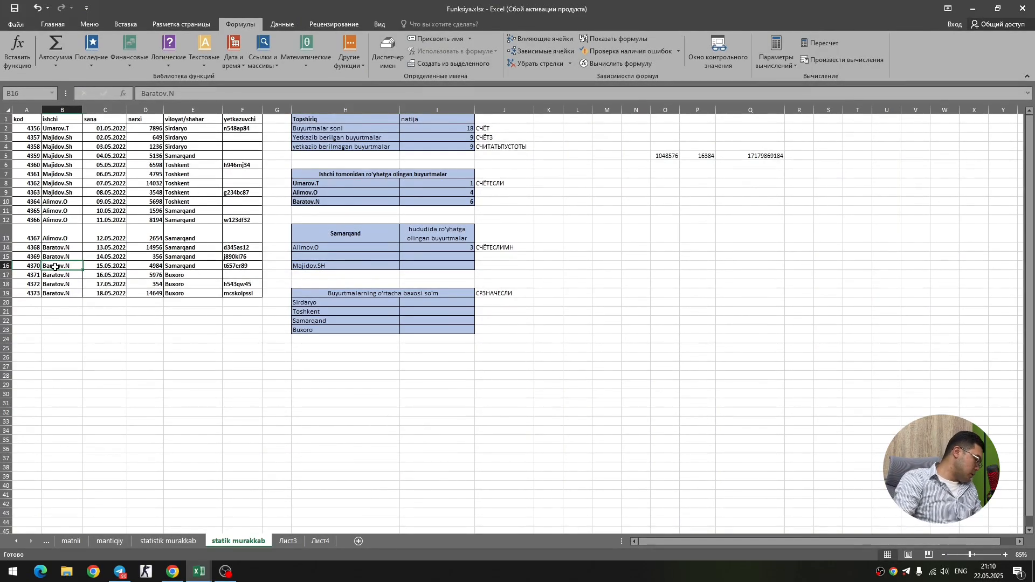
key(ctrl+c)
click(324, 254)
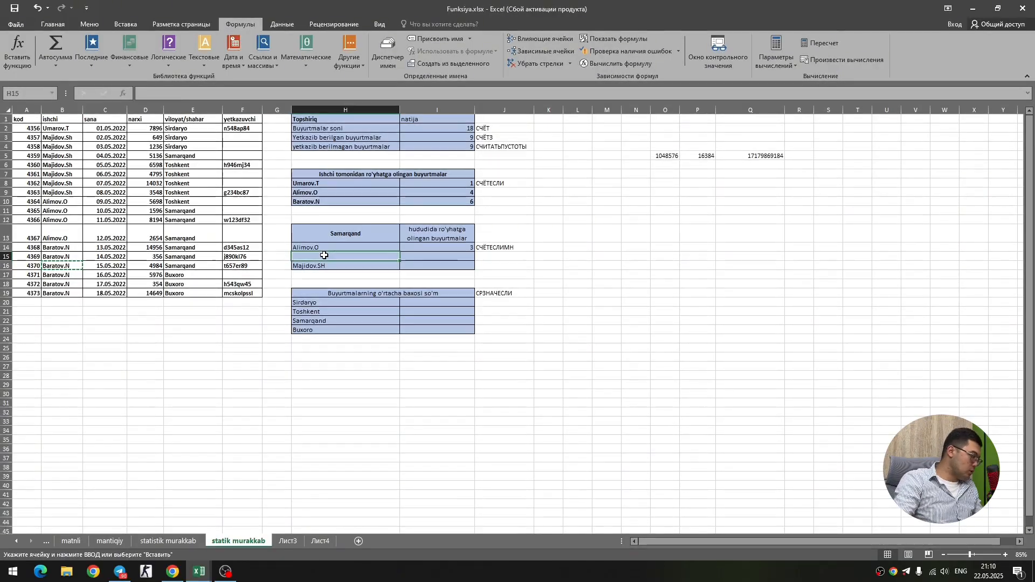
key(ctrl+v)
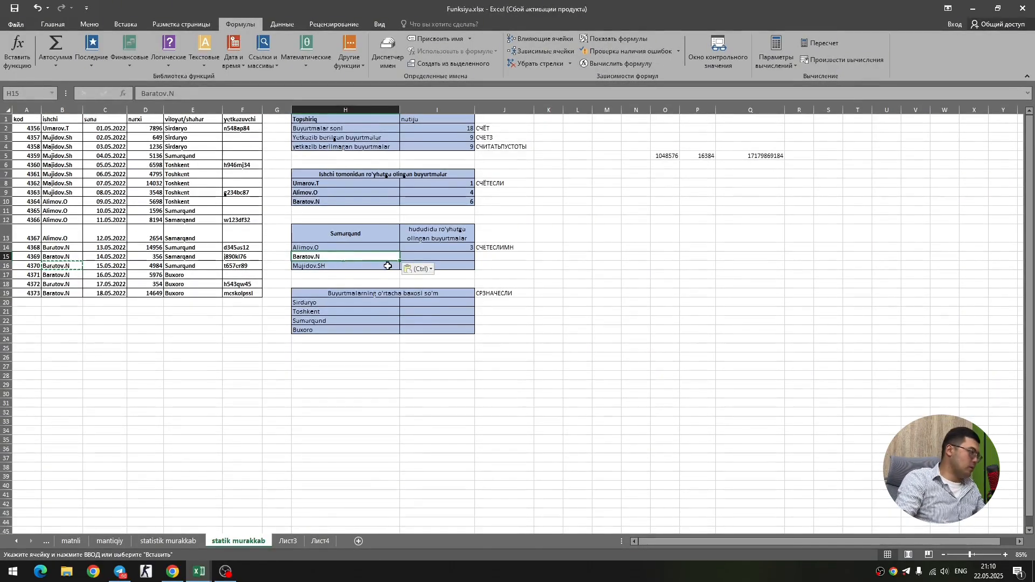
Replace the worker name in H16 with a copy of cell B7
click(334, 268)
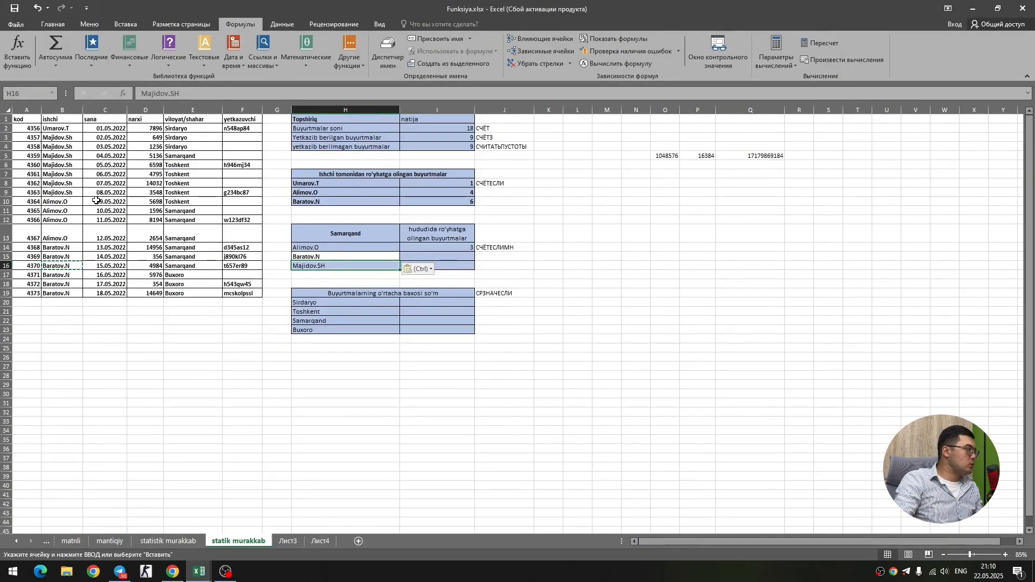
click(64, 174)
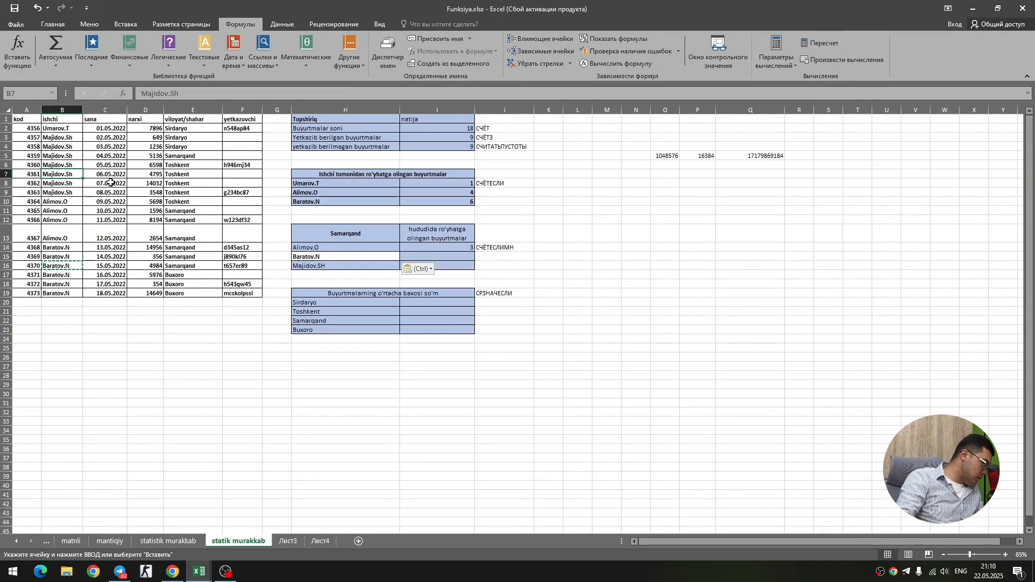
key(ctrl+c)
click(305, 266)
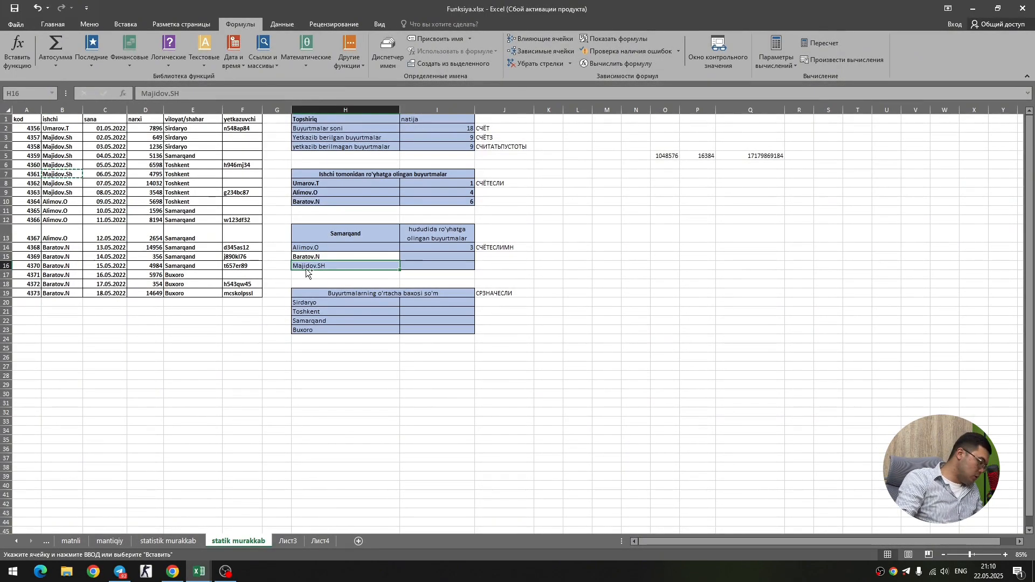
key(ctrl+v)
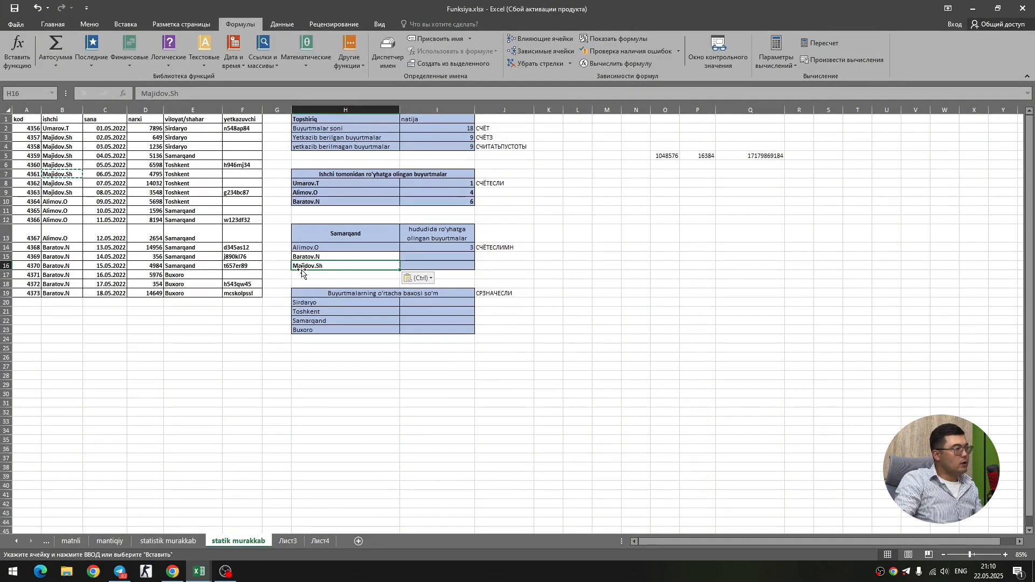
Insert СЧЁТЕСЛИМН into I15 and set its first condition to range E:E with criterion H13
click(434, 257)
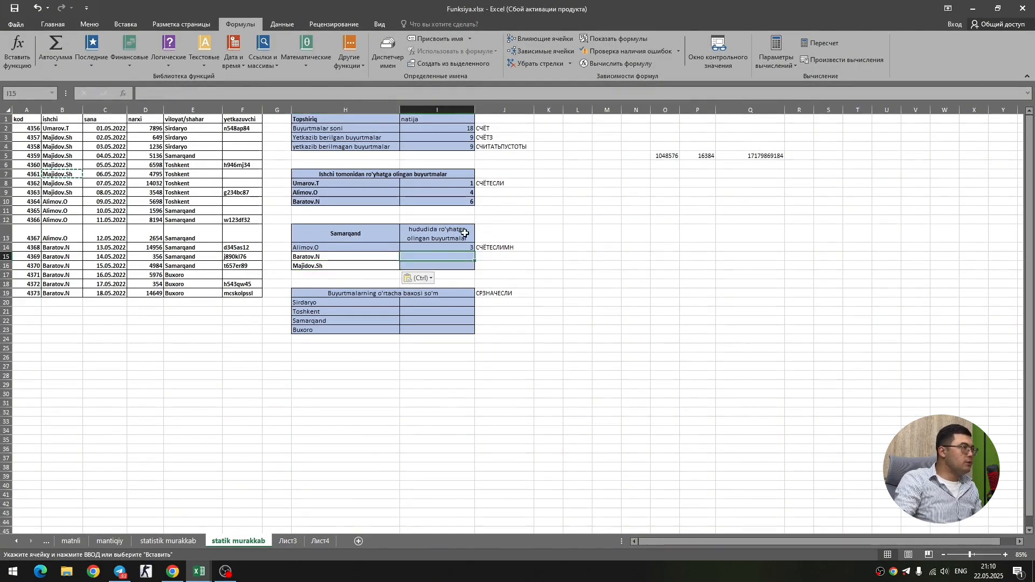
click(339, 60)
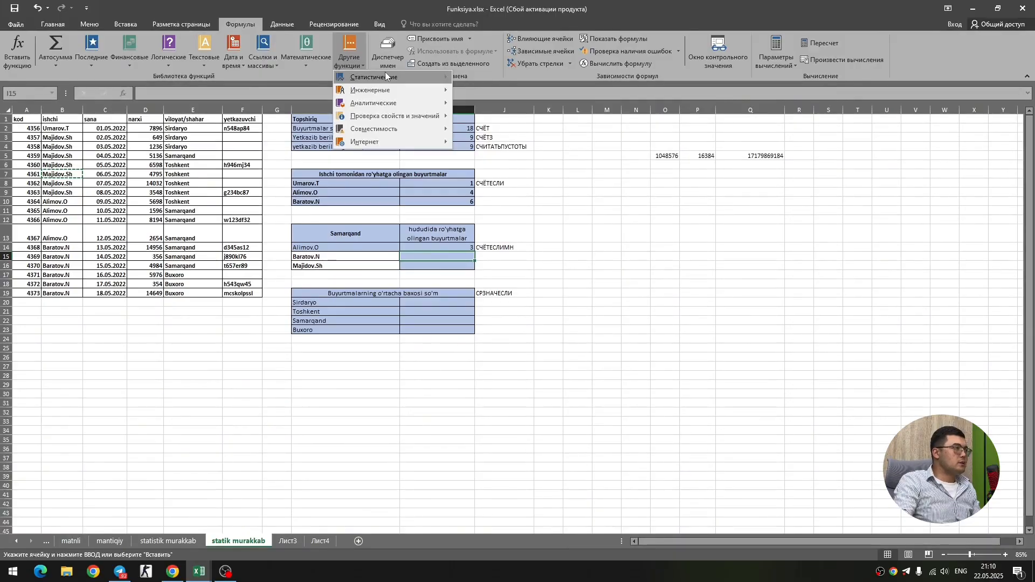
mouse_move(385, 76)
scroll(476, 221, down, 15)
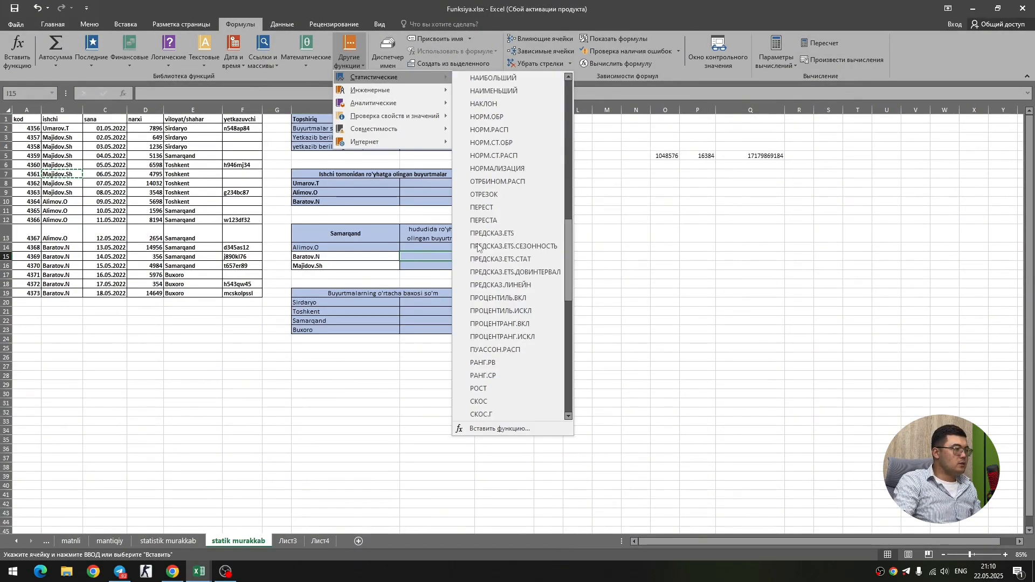
scroll(477, 247, down, 8)
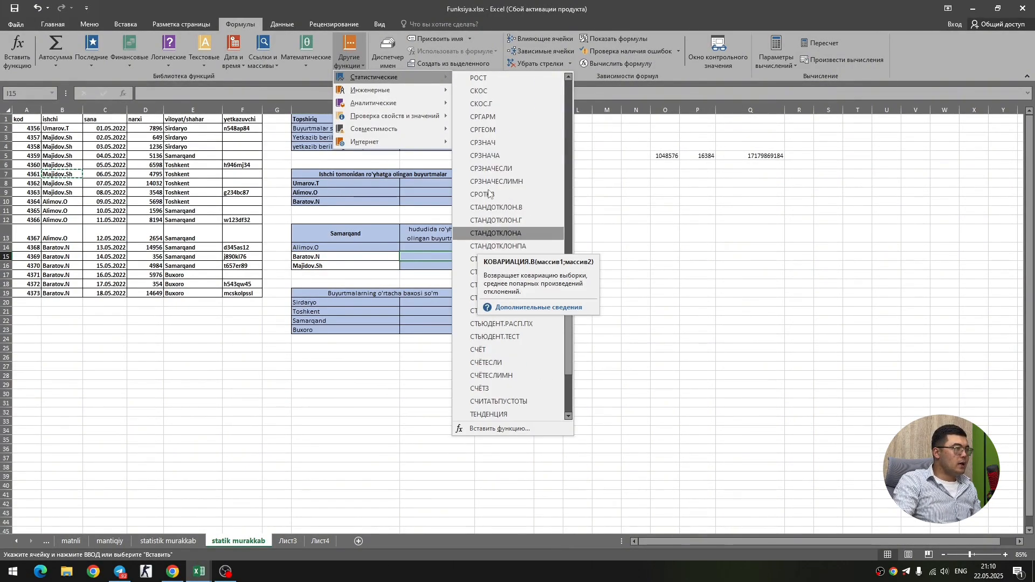
scroll(483, 169, down, 4)
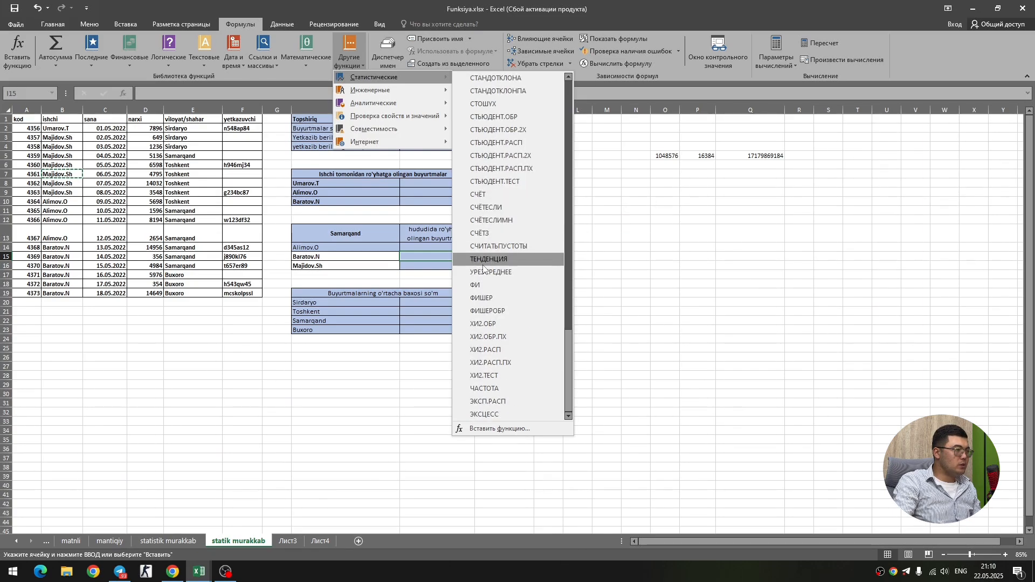
click(488, 220)
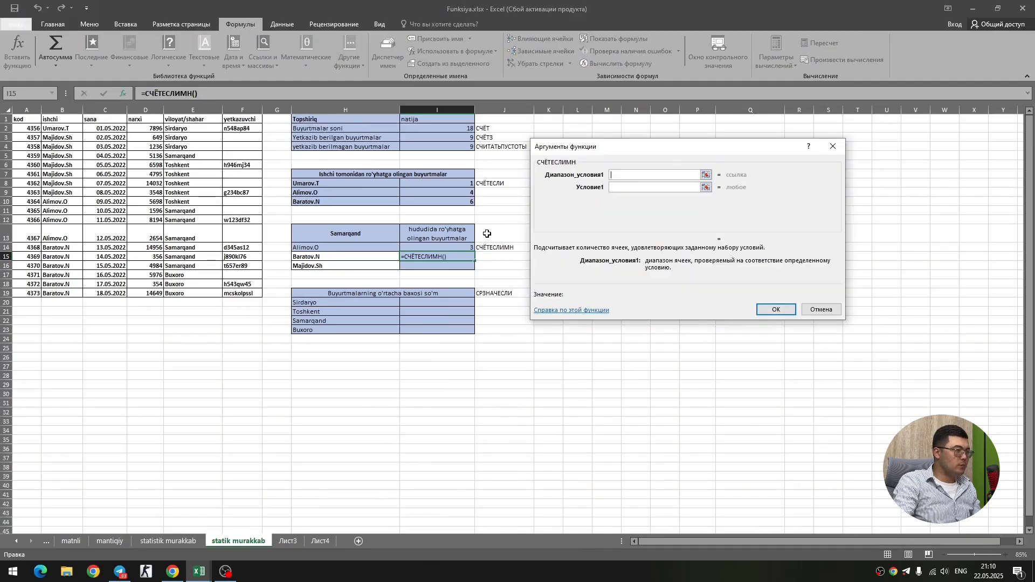
click(194, 108)
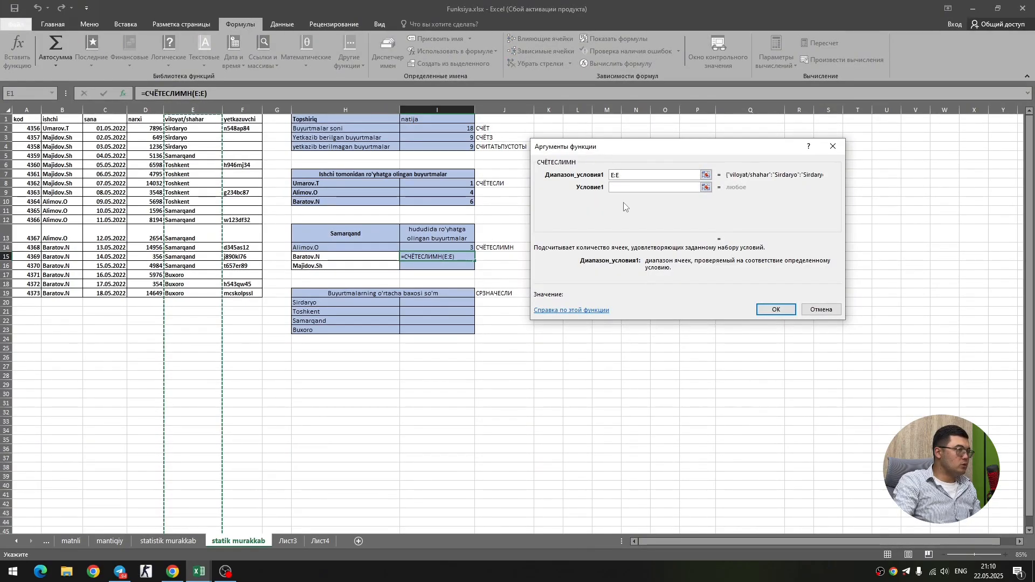
click(650, 187)
click(362, 238)
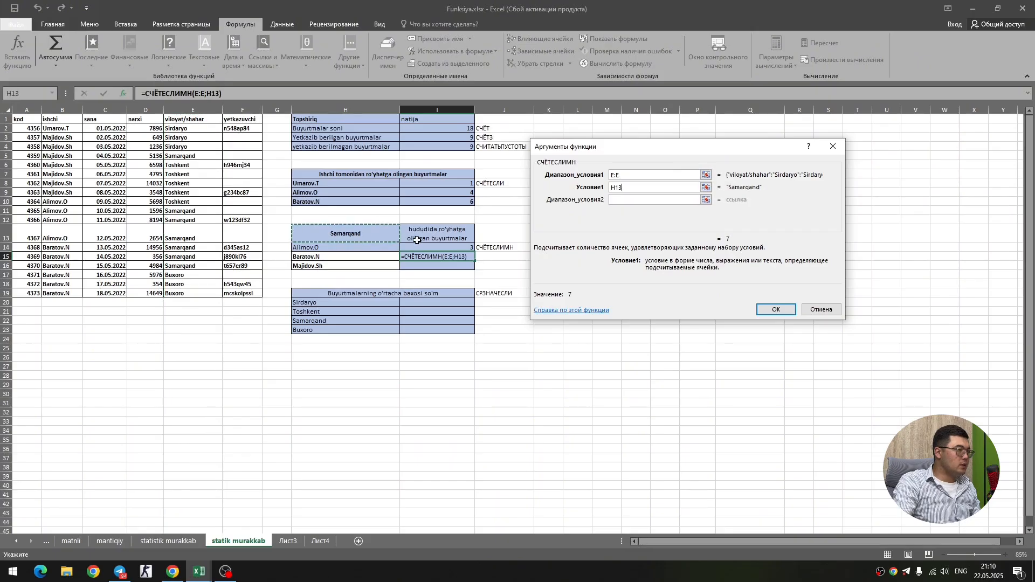
Complete the I15 formula with second range B:B and criterion H15, and check it against that worker's rows in B14:E16
key(Tab)
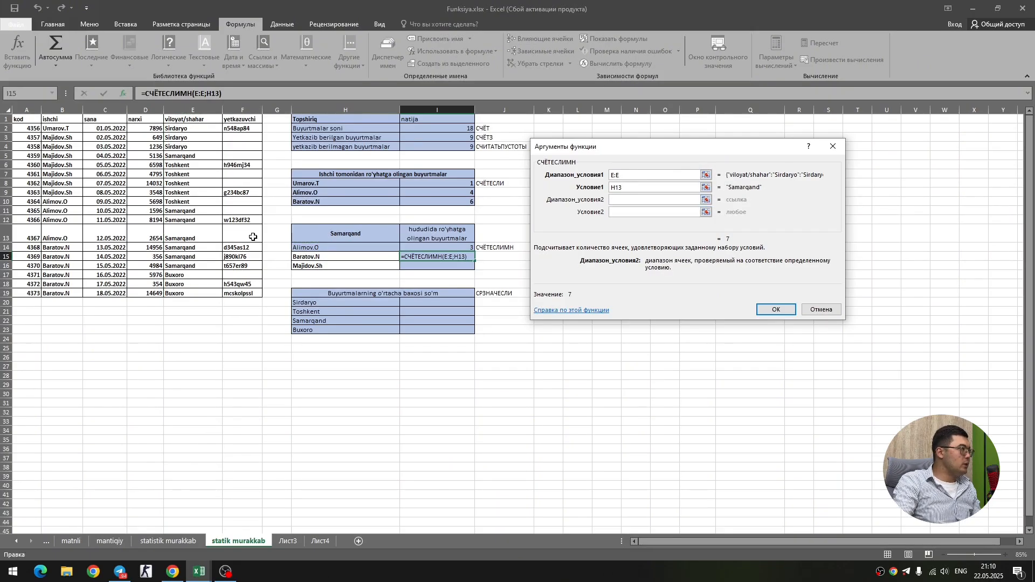
click(62, 110)
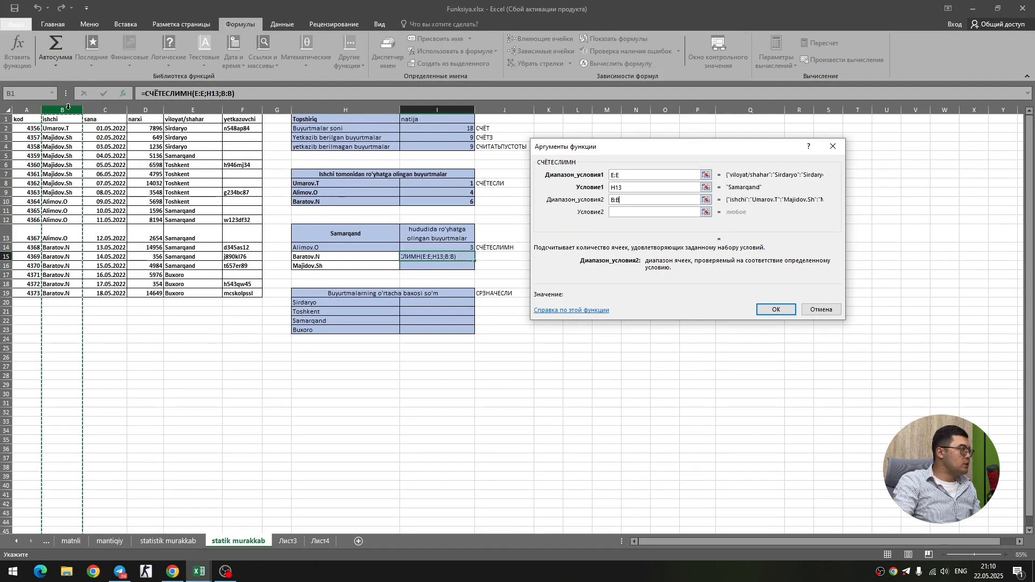
click(642, 212)
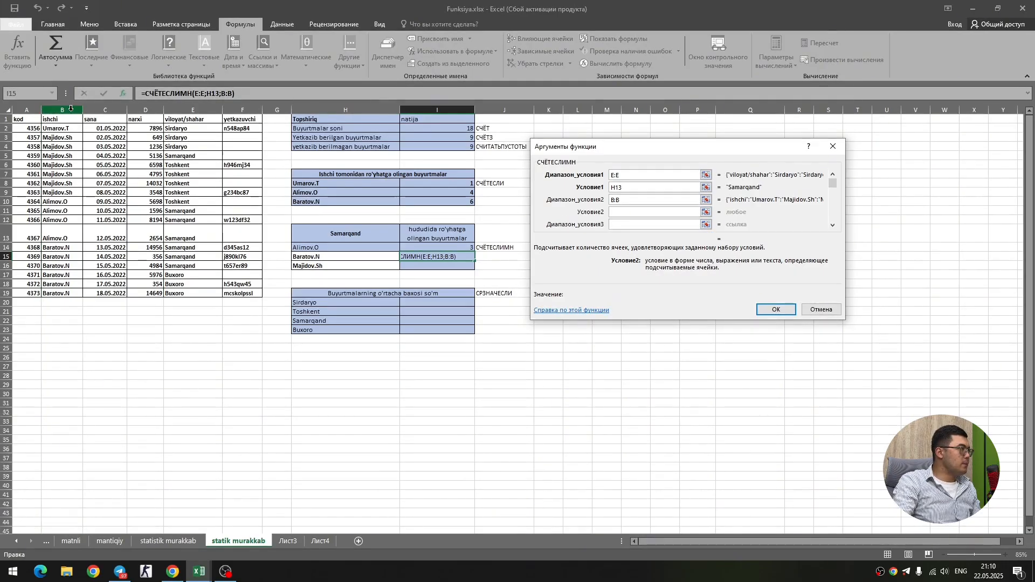
click(295, 257)
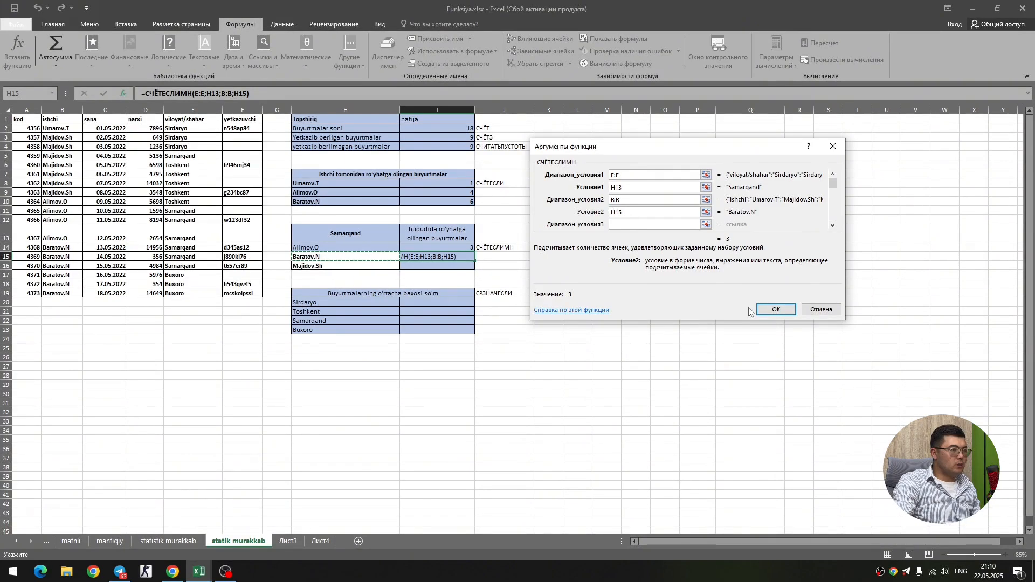
click(775, 310)
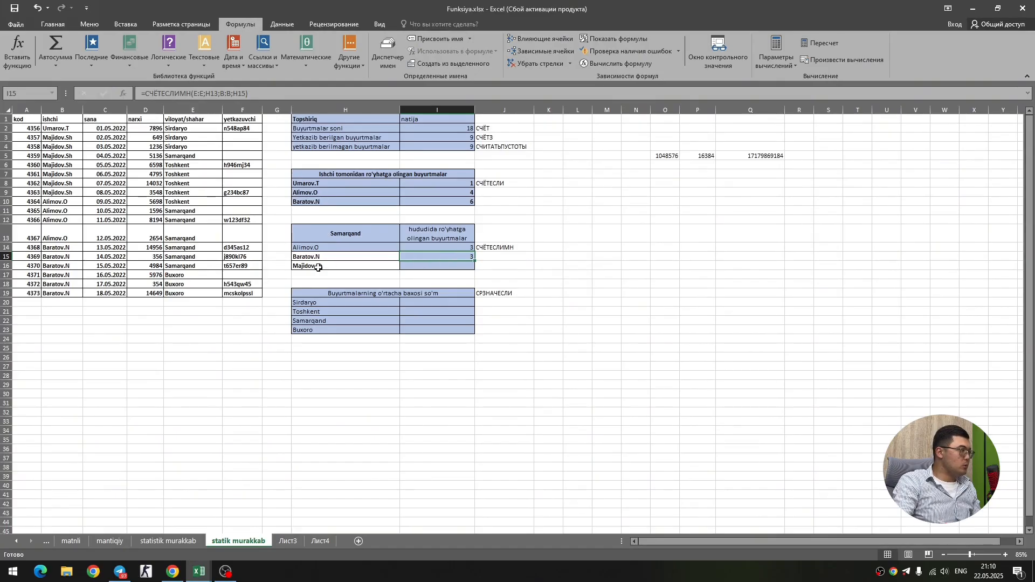
drag(64, 248, 197, 259)
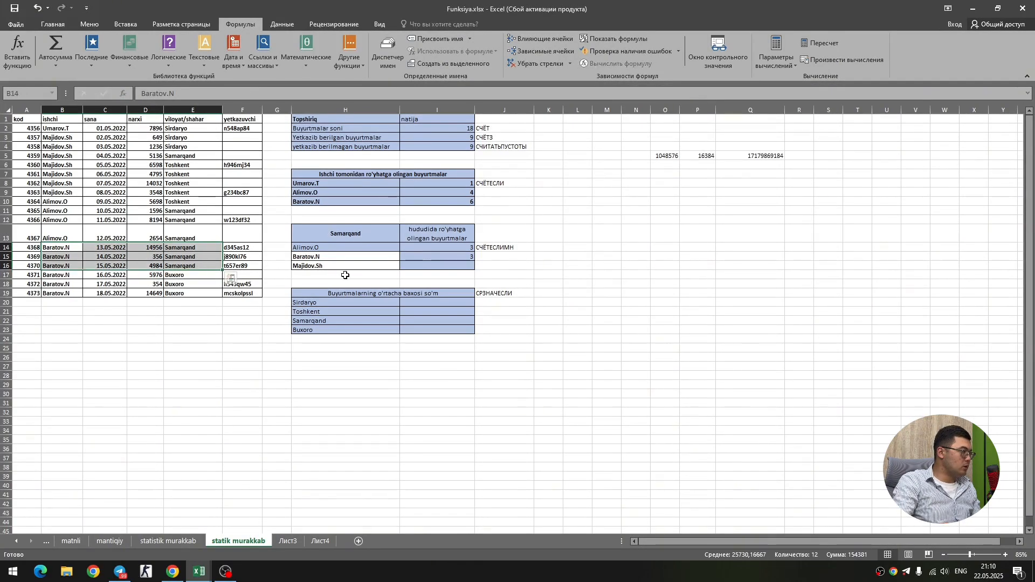
Try to fill the I14 formula down through I16 and inspect the copied formula in I15
click(461, 257)
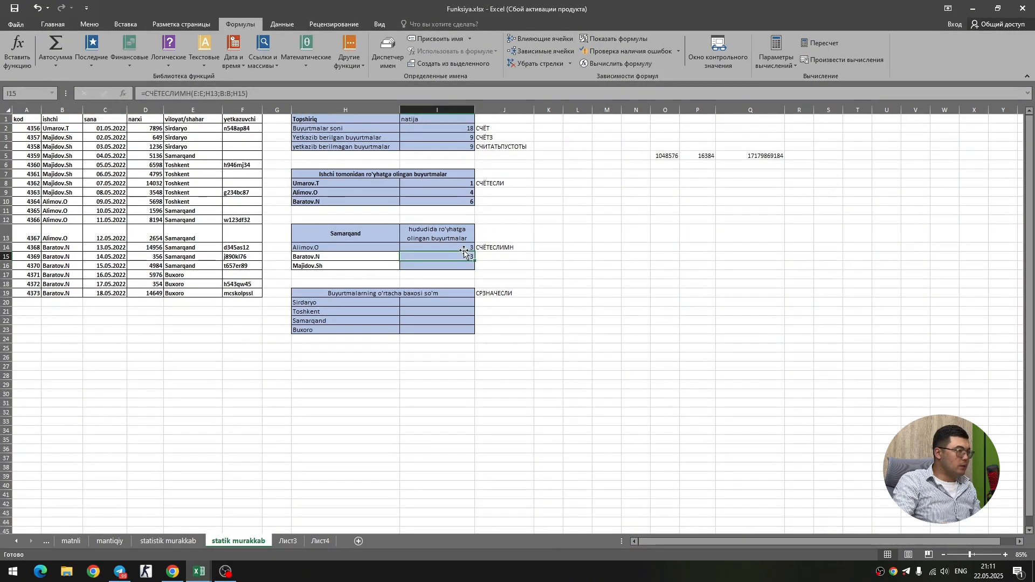
click(469, 249)
drag(475, 252, 476, 271)
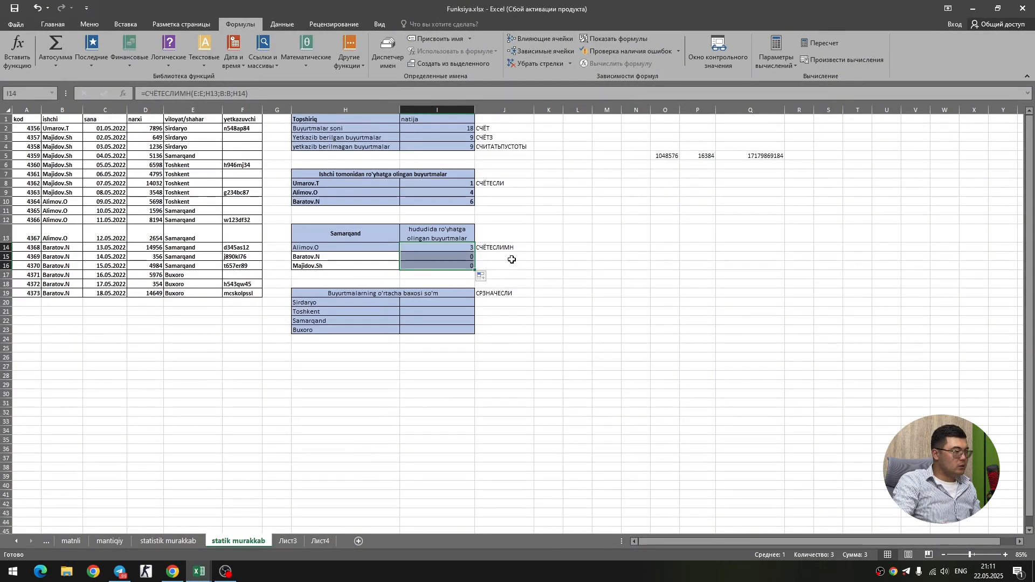
click(478, 266)
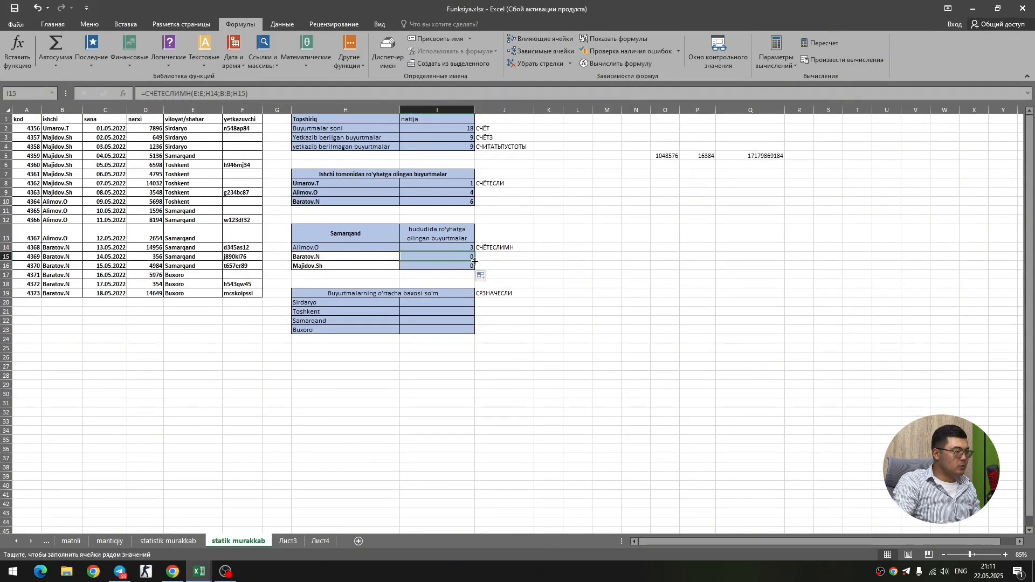
drag(464, 257, 463, 266)
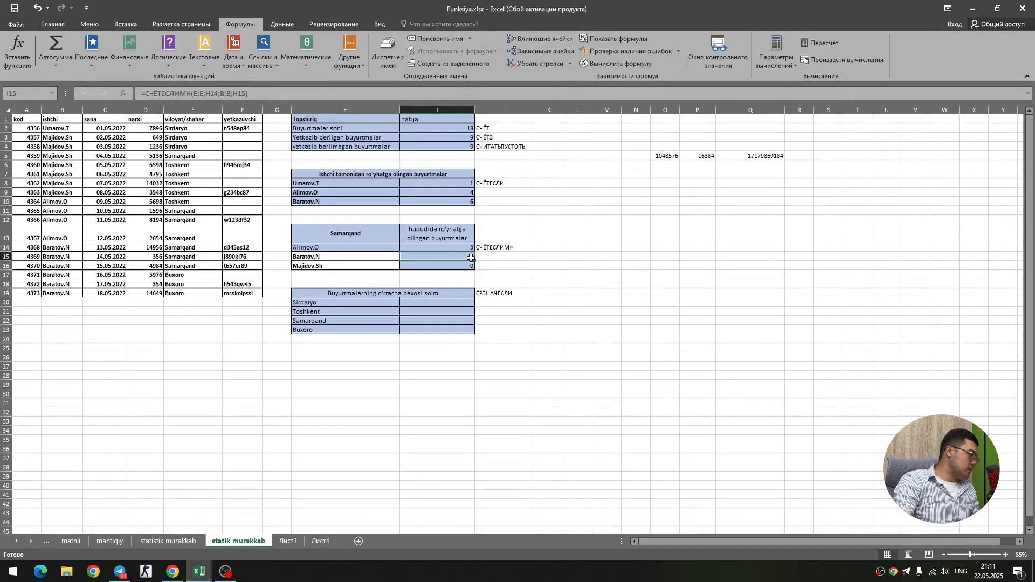
Undo the fill-down, then redo the excess undone changes to restore the name in H16 and the formula in I15
key(ctrl+z)
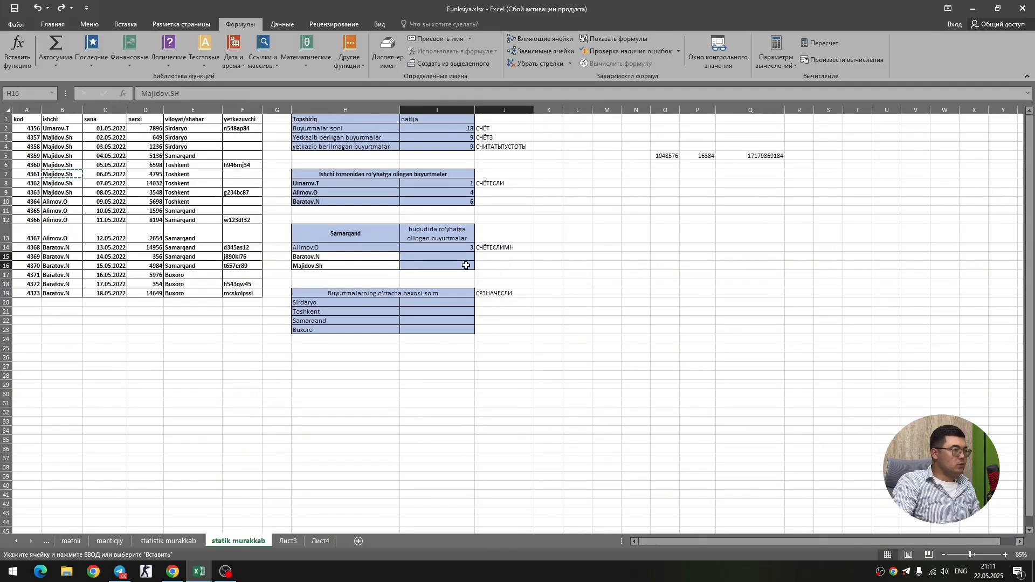
key(Left)
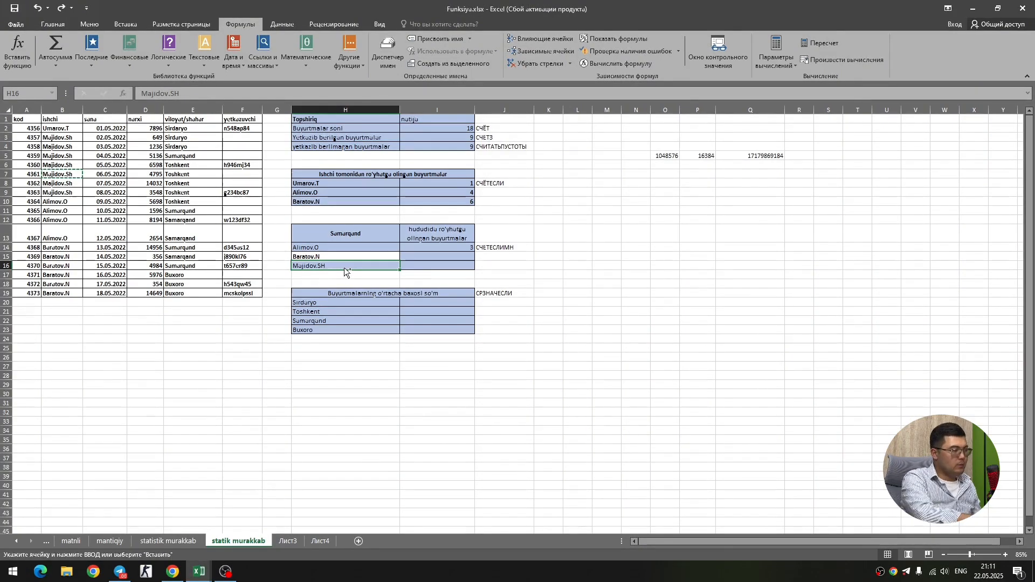
key(ctrl+y)
key(ctrl+y)
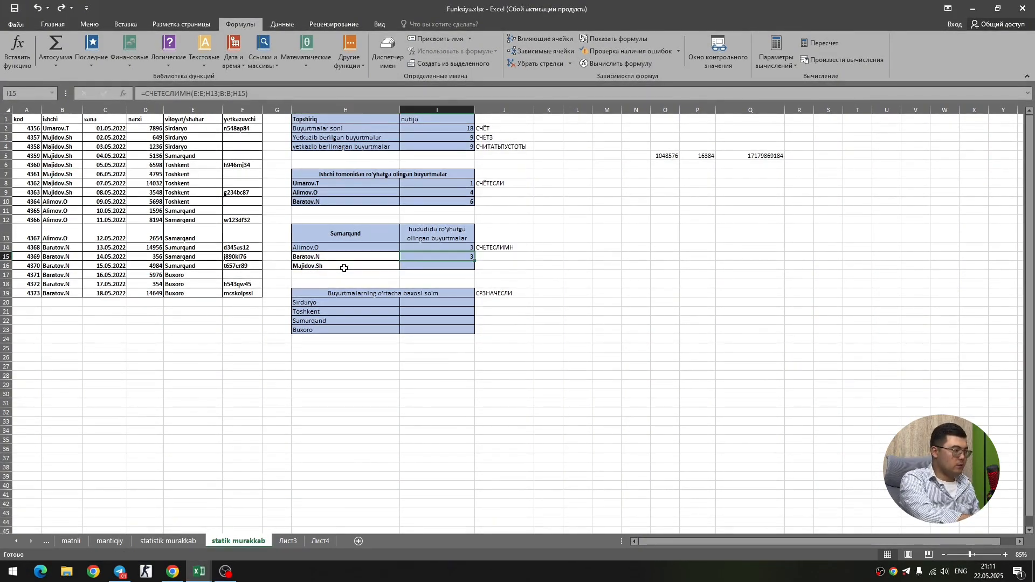
Examine the average order price table in H19:I23 and the СРЗНАЧЕСЛИ function named beside it in J19
click(420, 273)
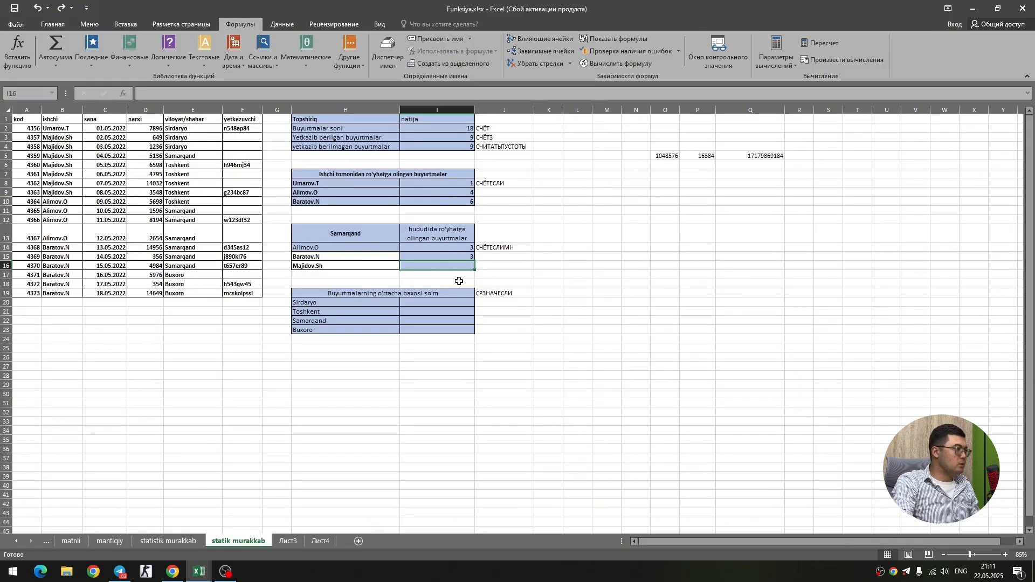
click(443, 305)
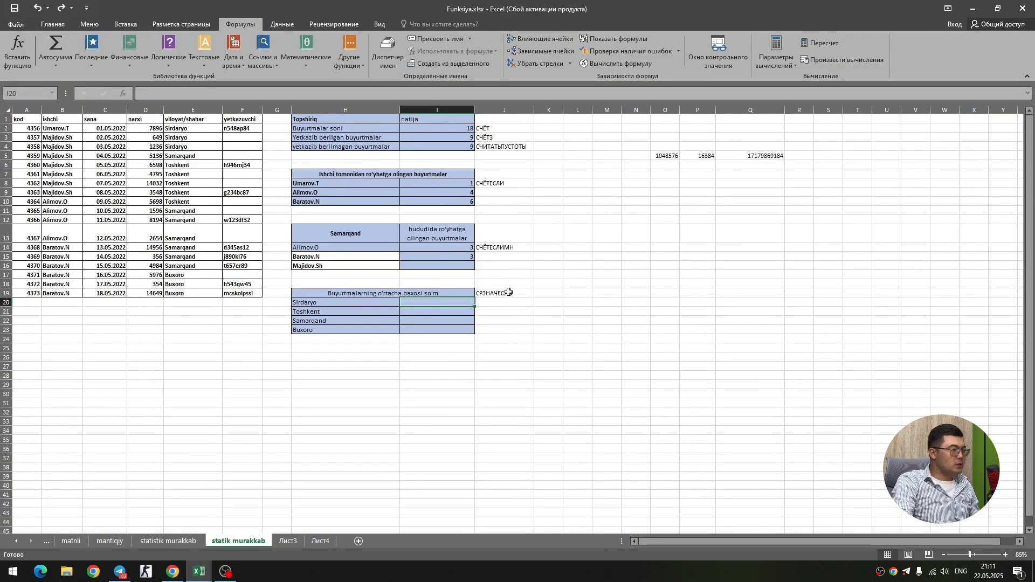
drag(493, 283, 468, 300)
click(510, 321)
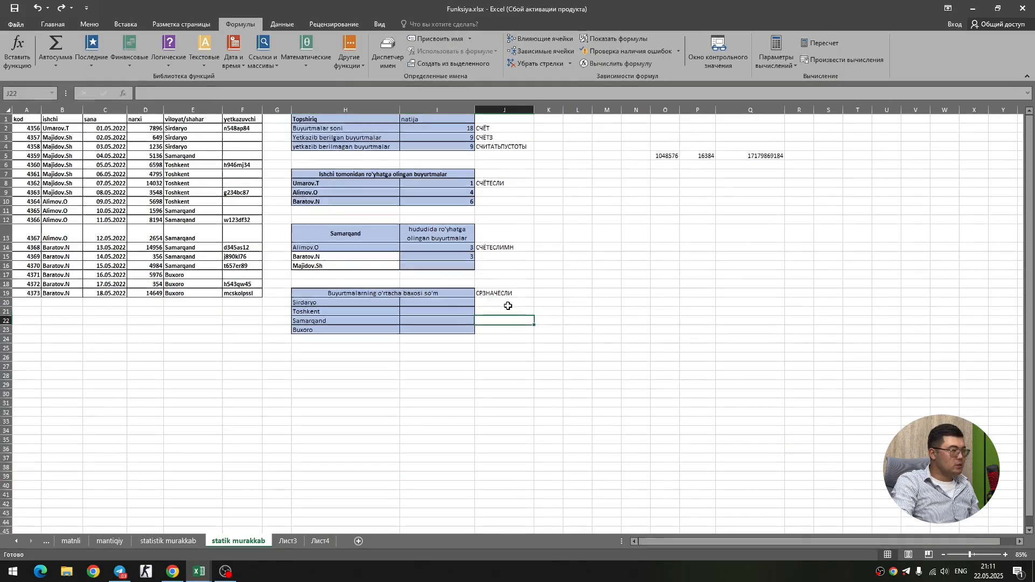
click(506, 295)
click(504, 321)
click(512, 293)
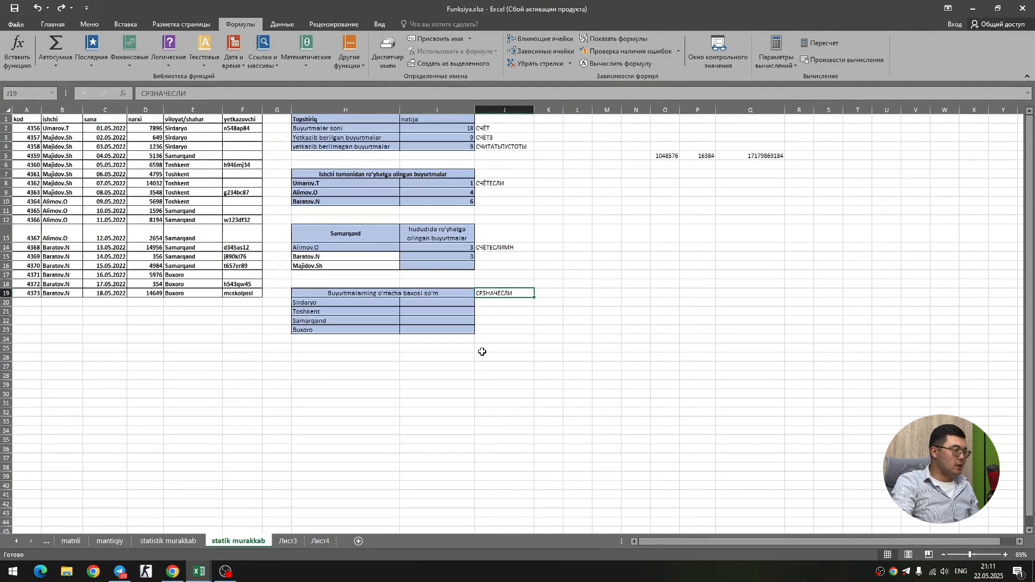
click(310, 303)
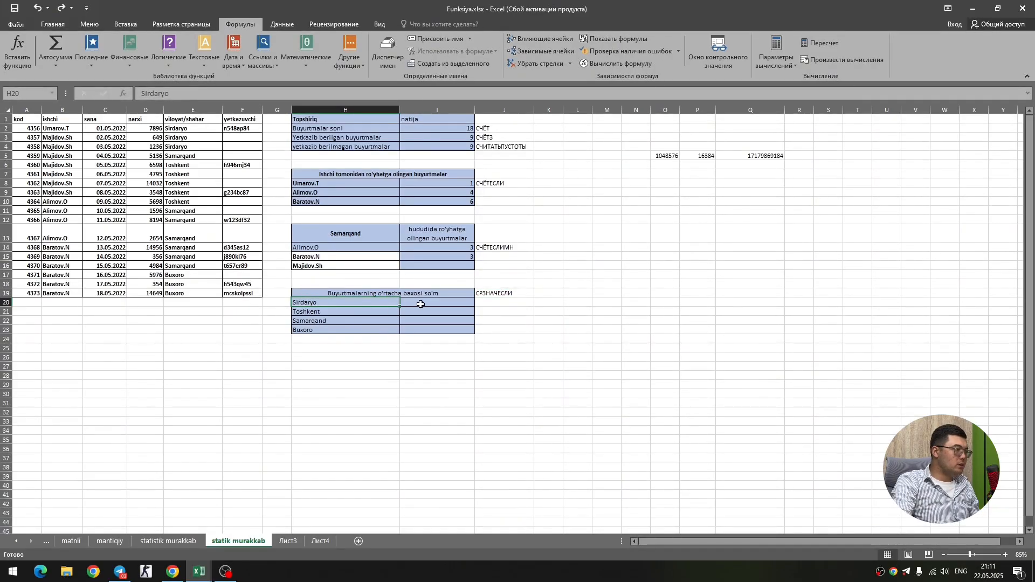
click(421, 304)
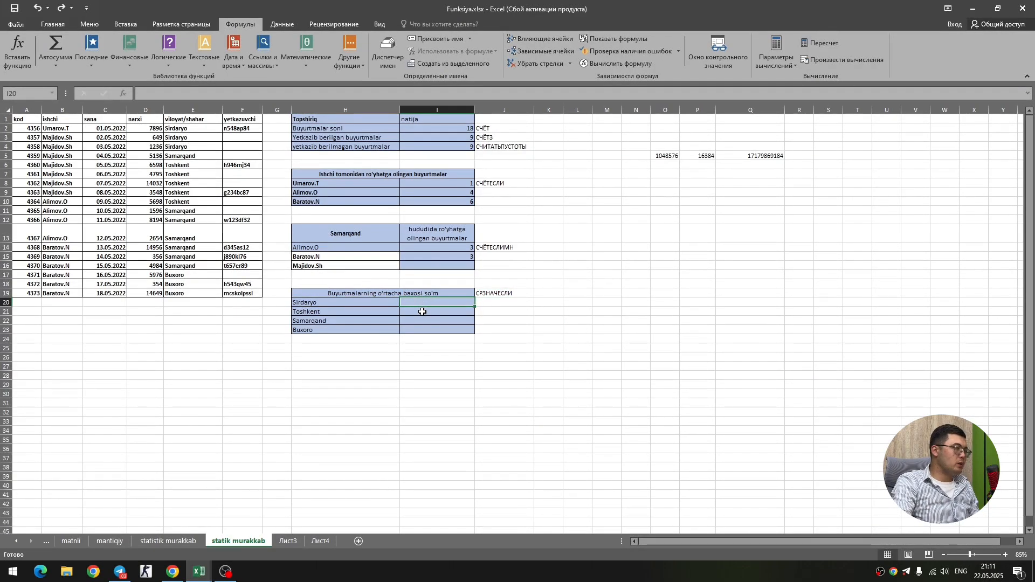
Review the prices in D2:D19 and regions in E2:E19, focusing on the Sirdaryo rows needed for the average in I20
click(149, 128)
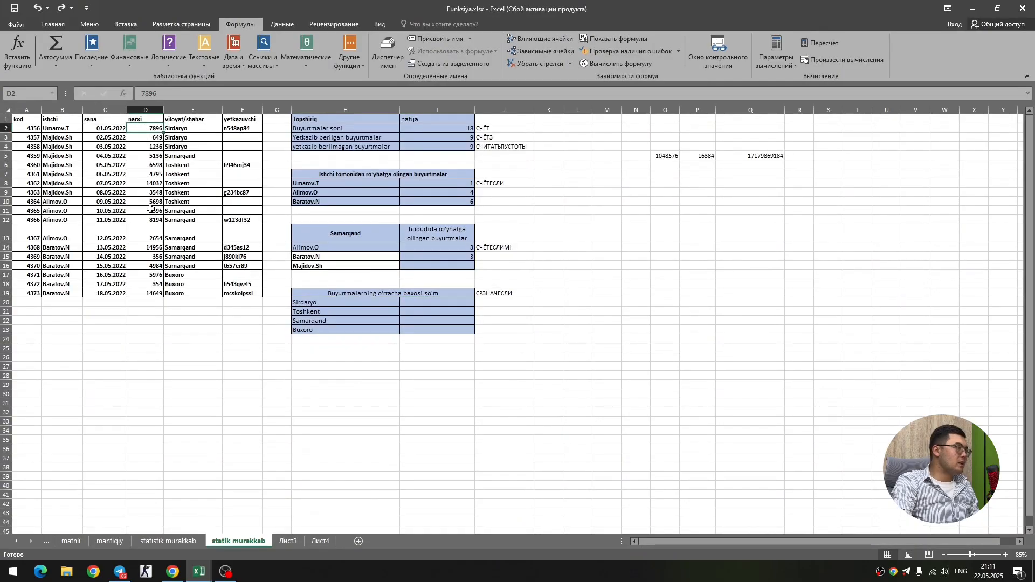
drag(150, 273, 153, 294)
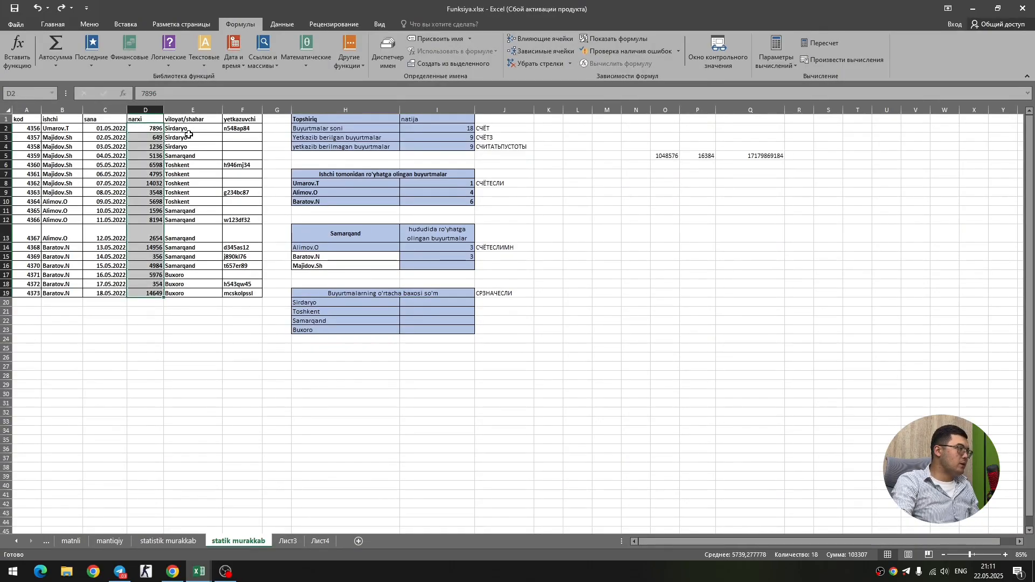
drag(187, 130, 187, 293)
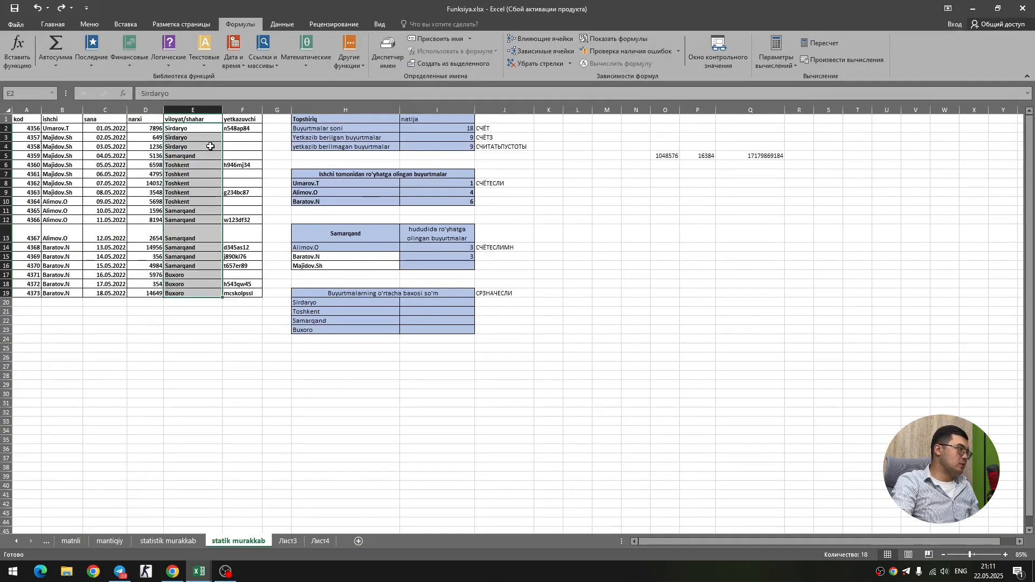
click(196, 139)
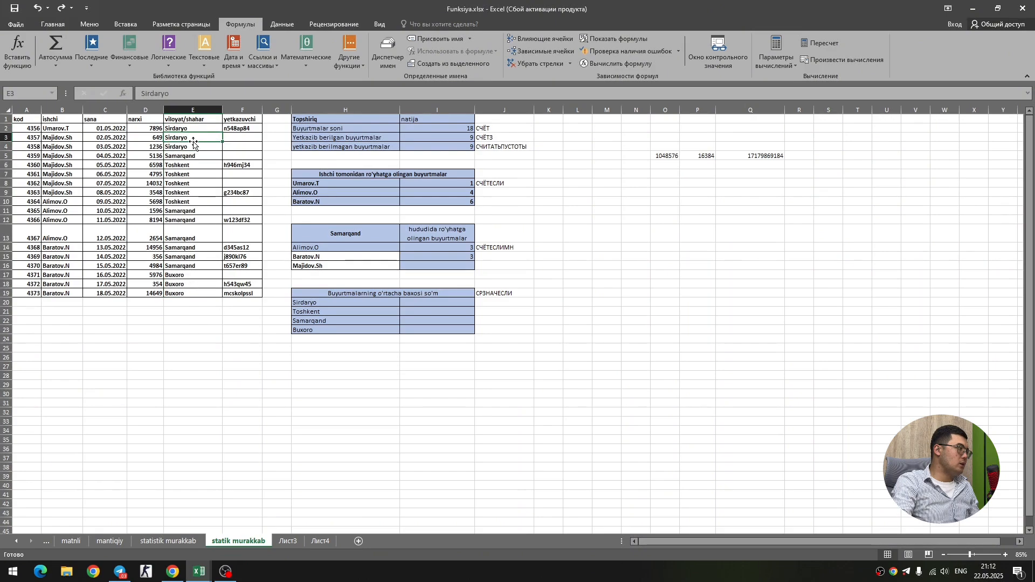
click(192, 130)
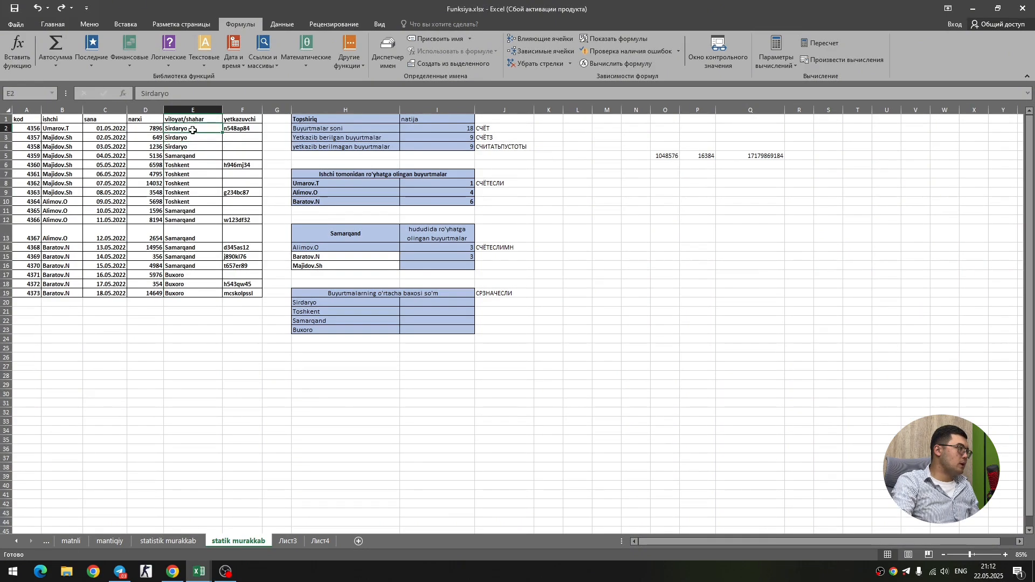
drag(153, 131, 153, 148)
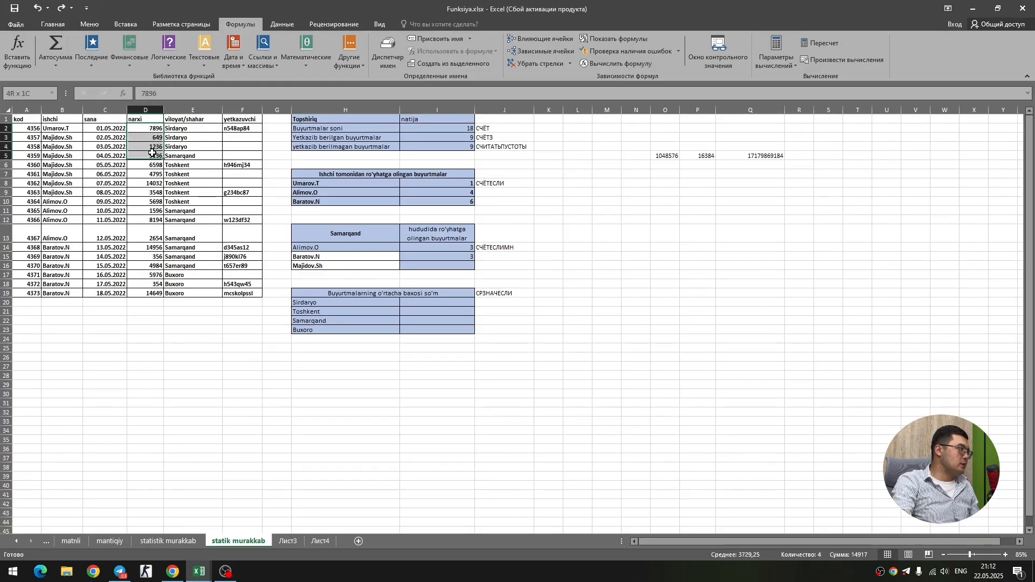
click(154, 148)
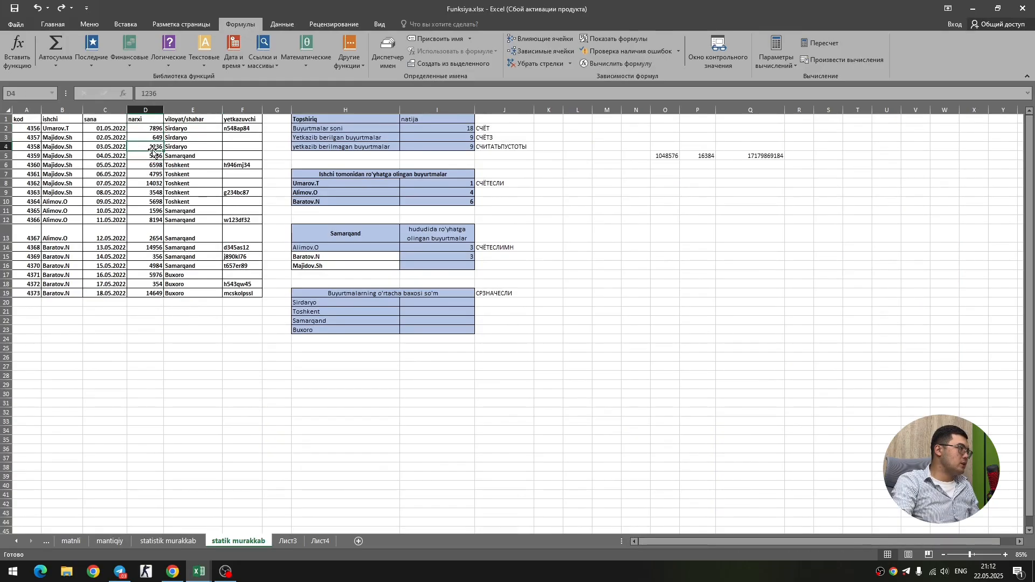
click(419, 302)
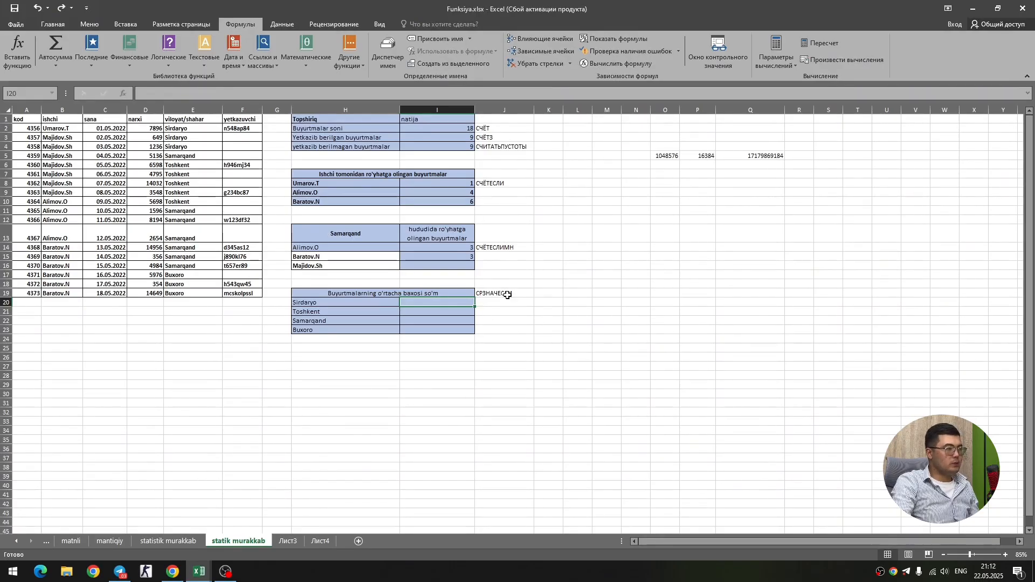
Insert the statistical function СРЗНАЧЕСЛИ in I20 for the Sirdaryo average order price
click(349, 54)
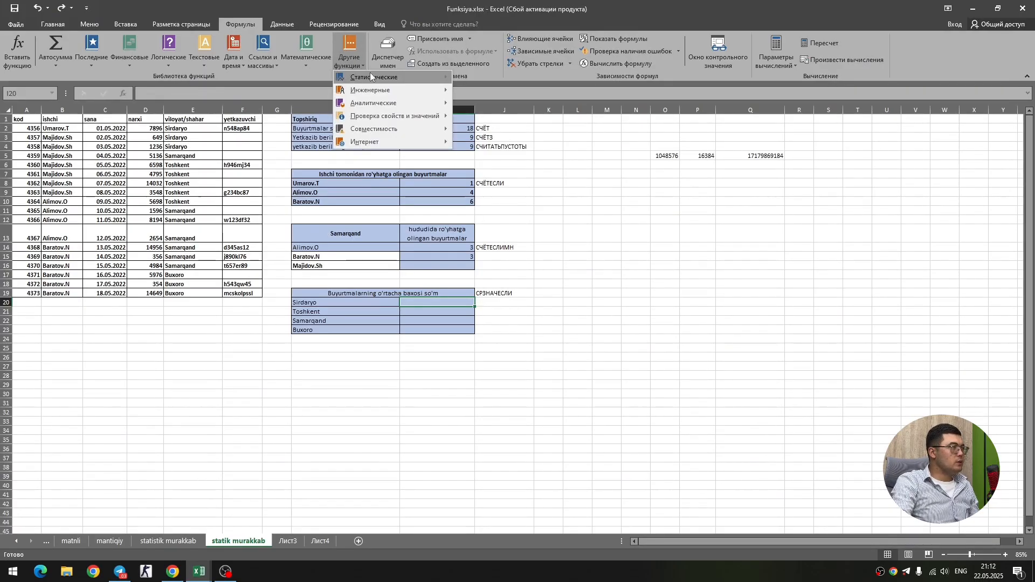
mouse_move(376, 79)
scroll(504, 220, down, 6)
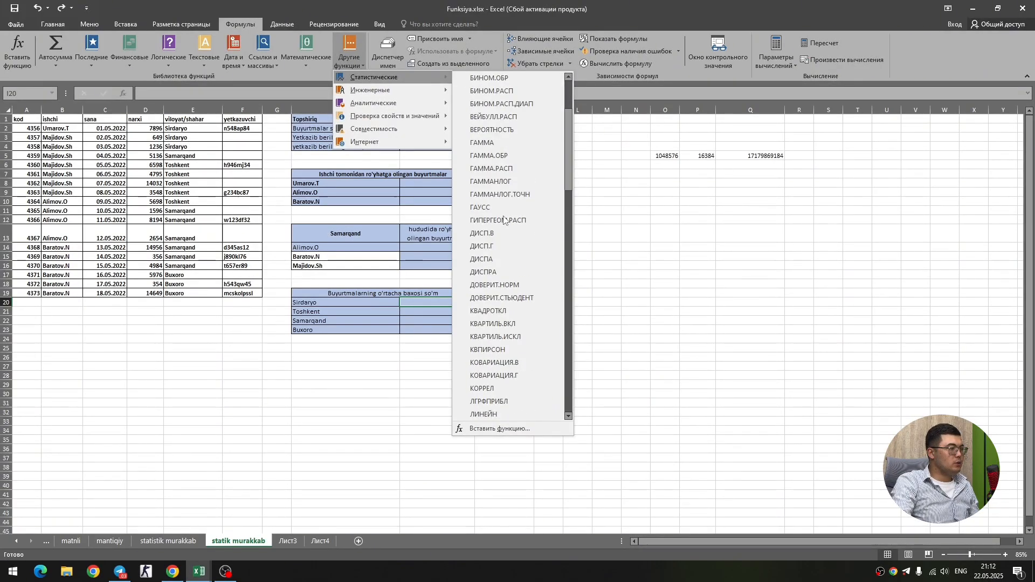
scroll(503, 218, down, 15)
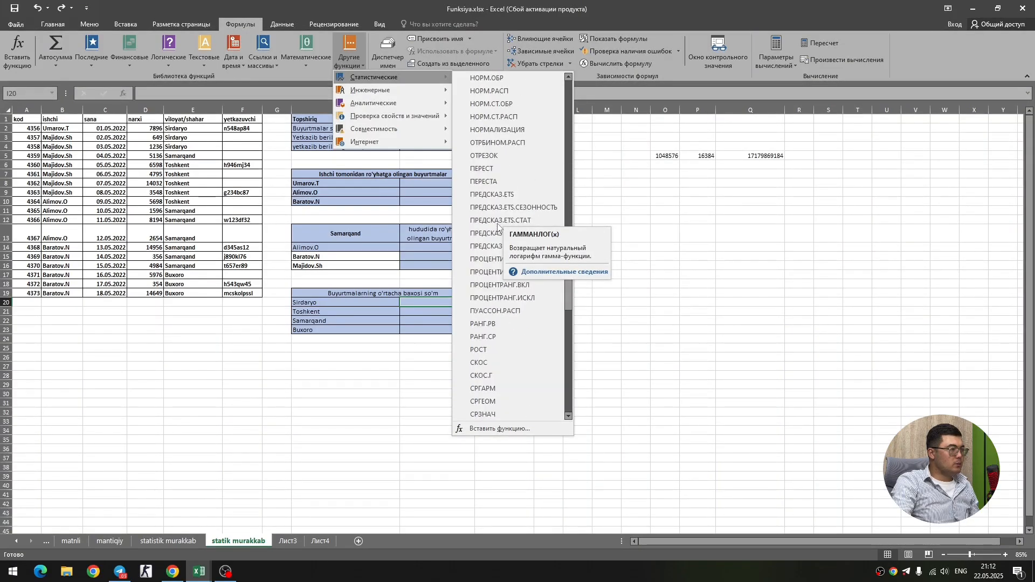
scroll(497, 223, down, 6)
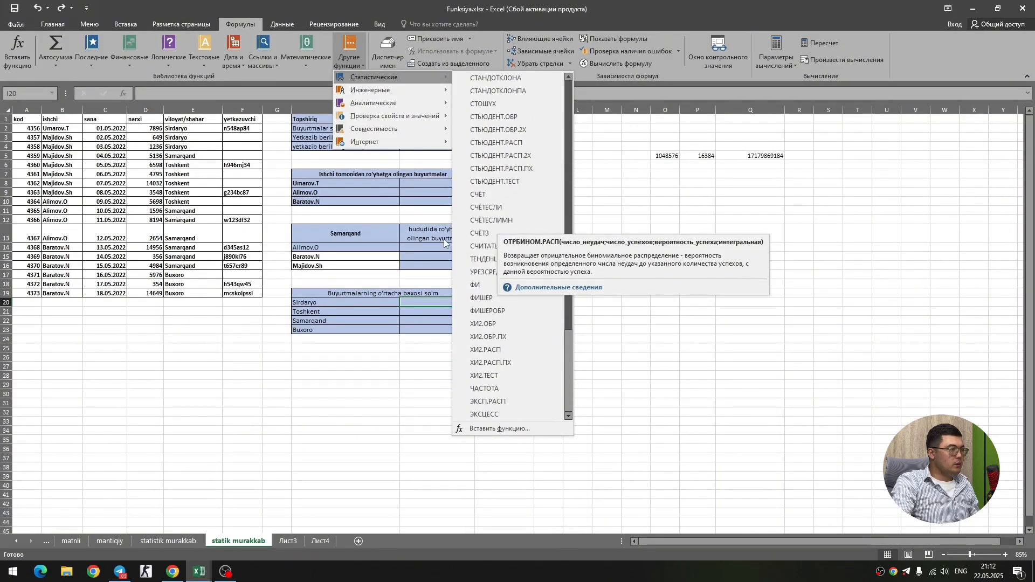
scroll(500, 211, up, 3)
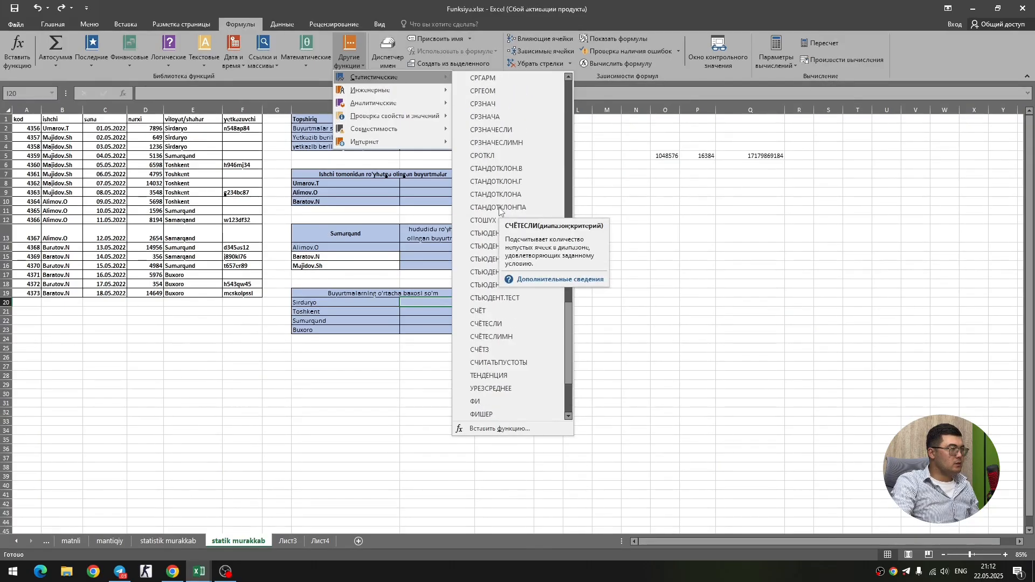
click(496, 130)
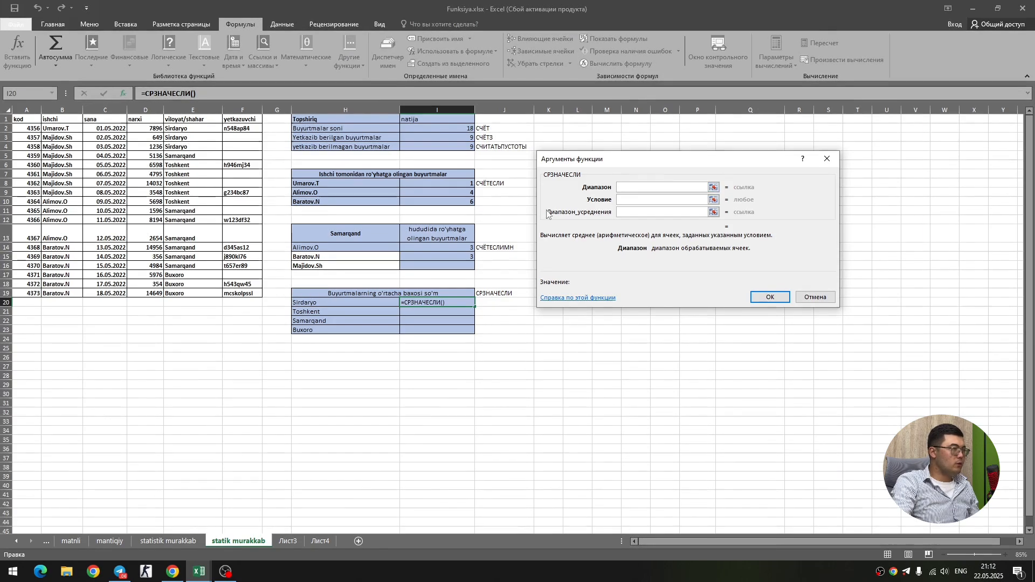
Complete I20 with range E:E, criterion H20 and averaging range D:D, and check it against the average of D2:D4
click(216, 110)
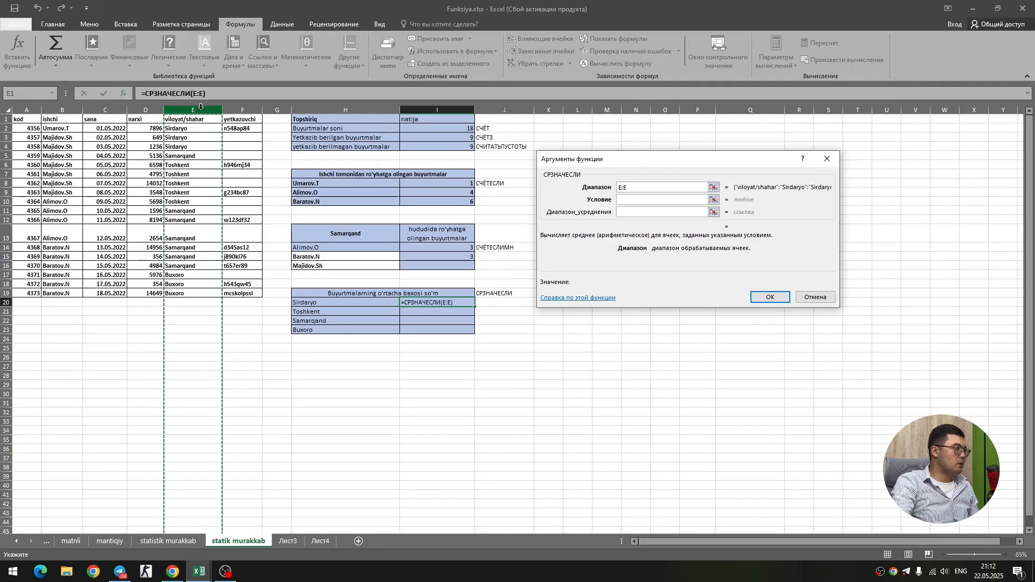
key(Tab)
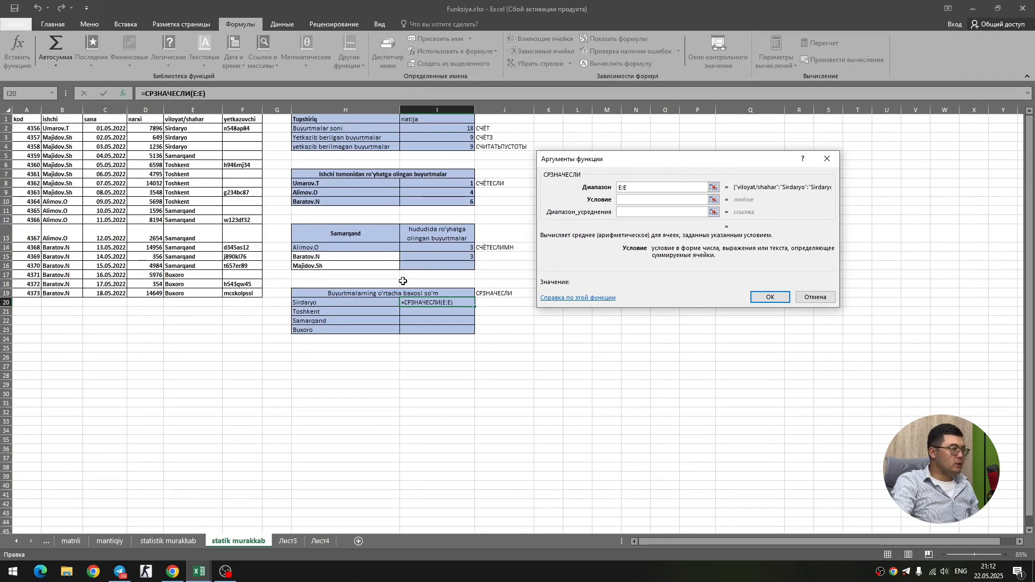
click(313, 304)
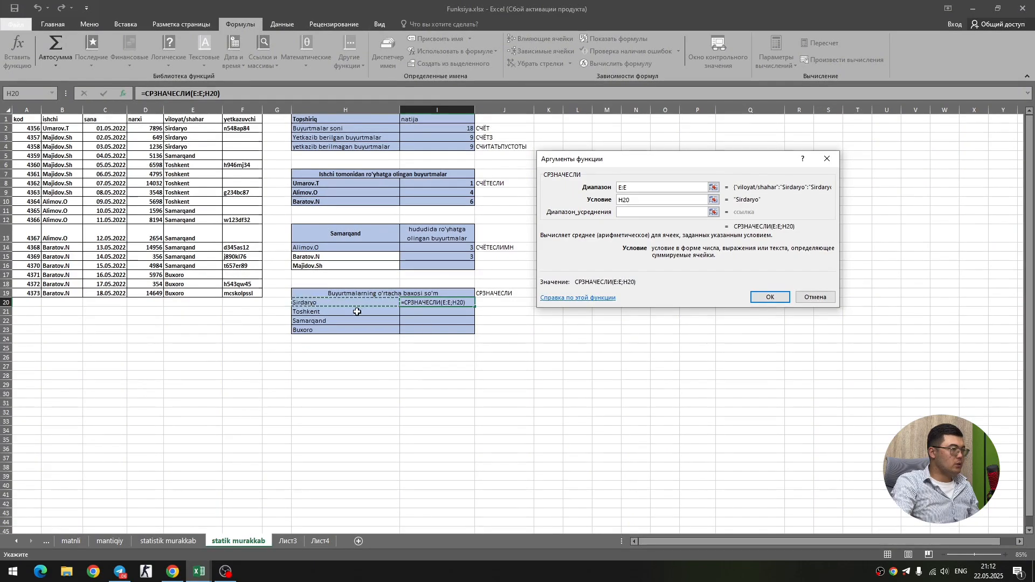
click(642, 213)
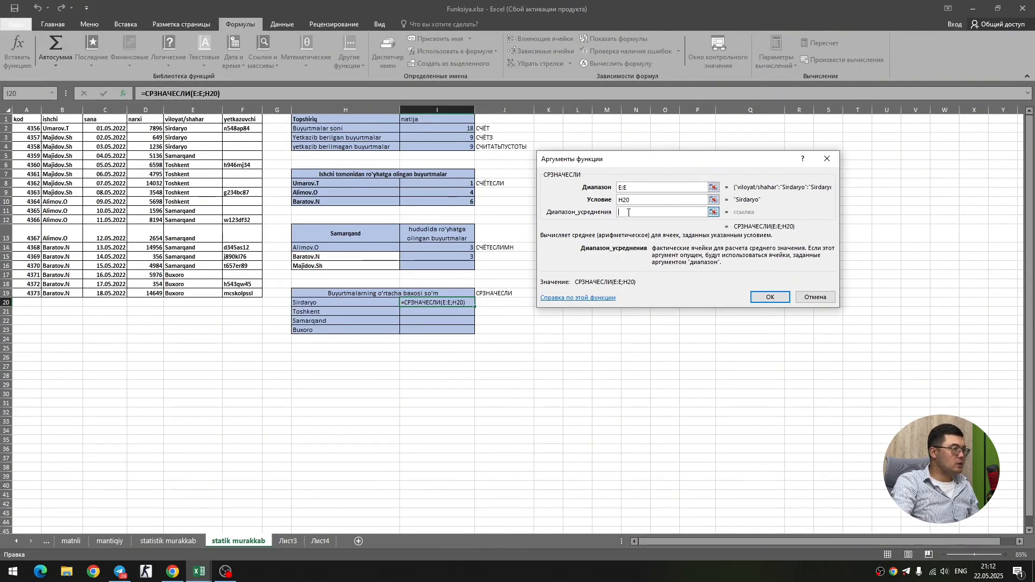
click(146, 110)
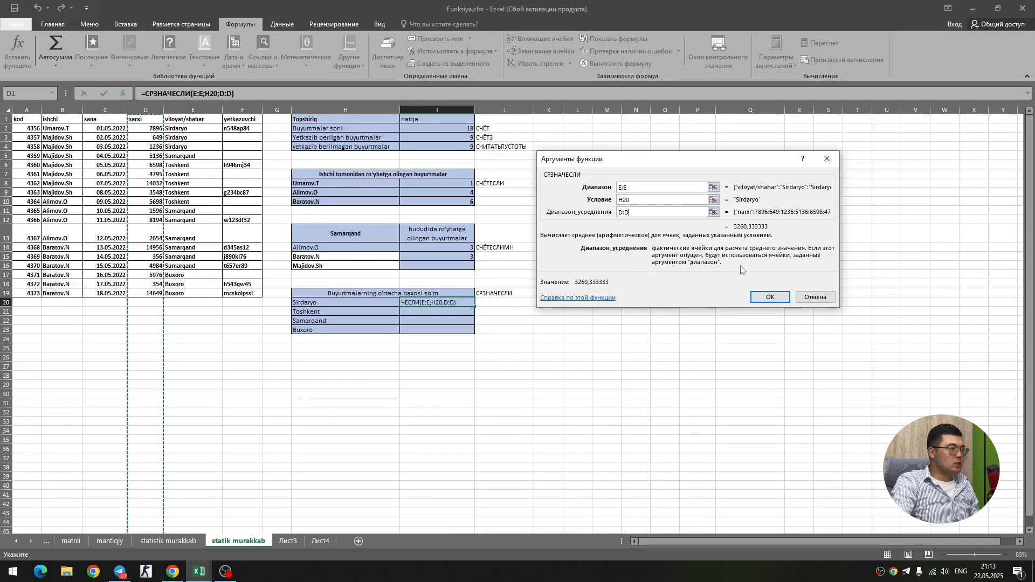
click(770, 297)
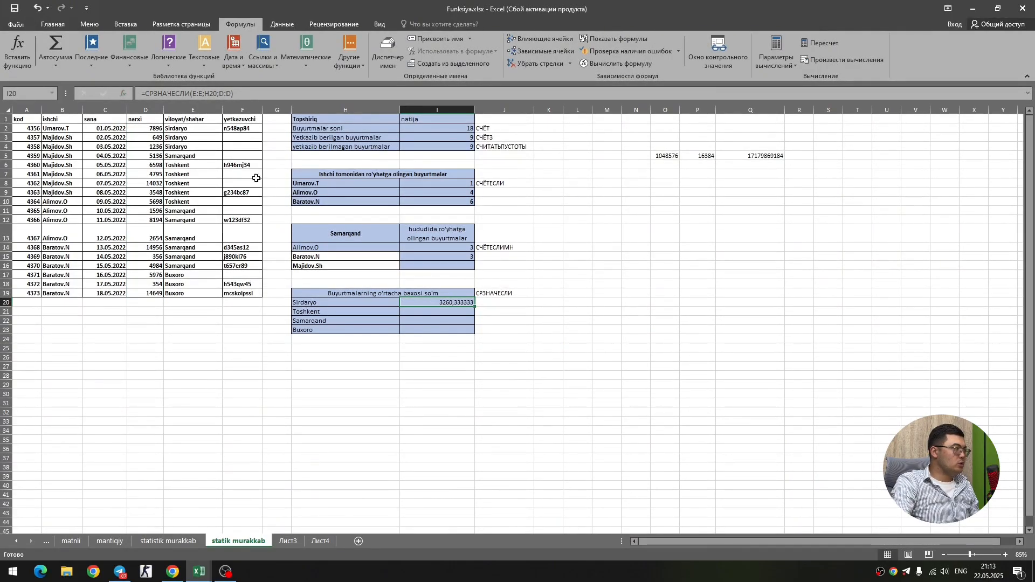
drag(156, 132, 151, 152)
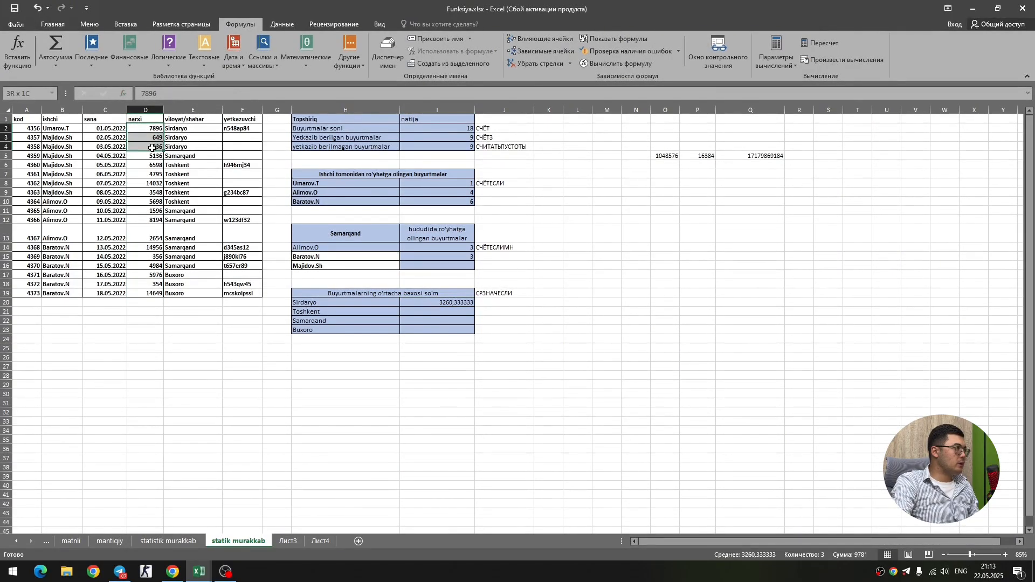
click(438, 302)
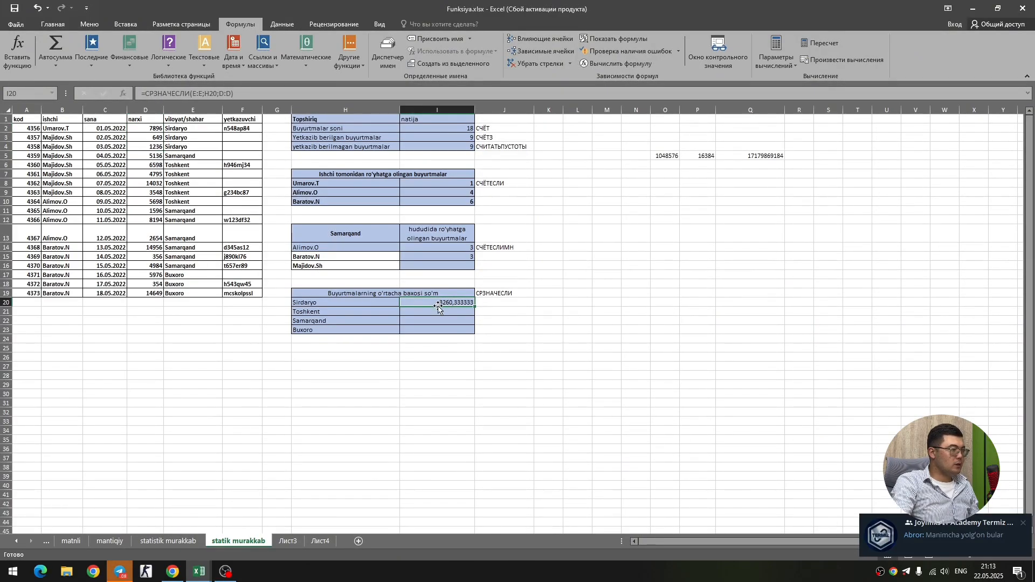
Insert the statistical function СРЗНАЧЕСЛИ in I21 for the Toshkent average order price
click(437, 310)
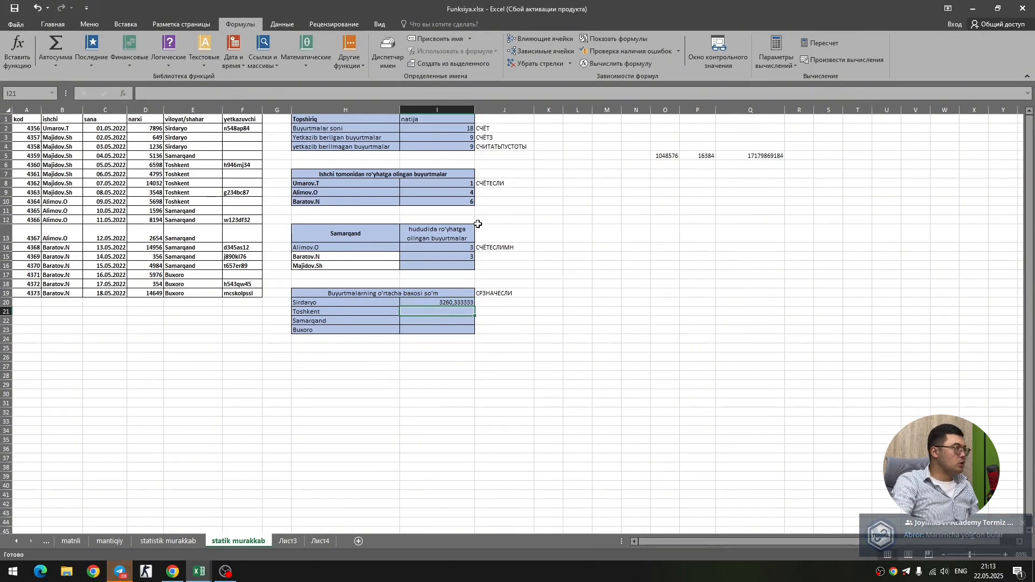
click(359, 63)
mouse_move(367, 79)
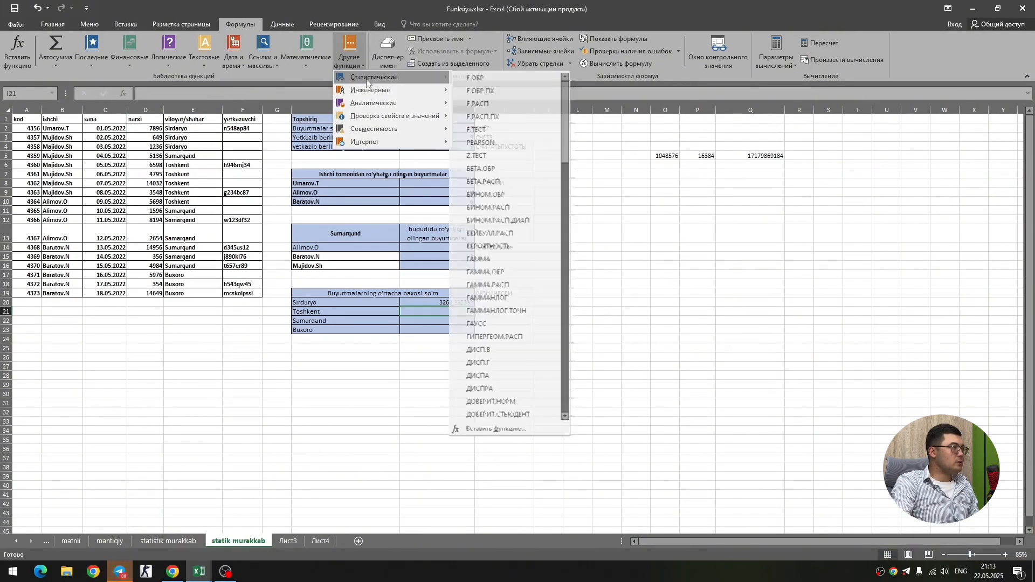
scroll(503, 233, down, 5)
scroll(503, 233, down, 8)
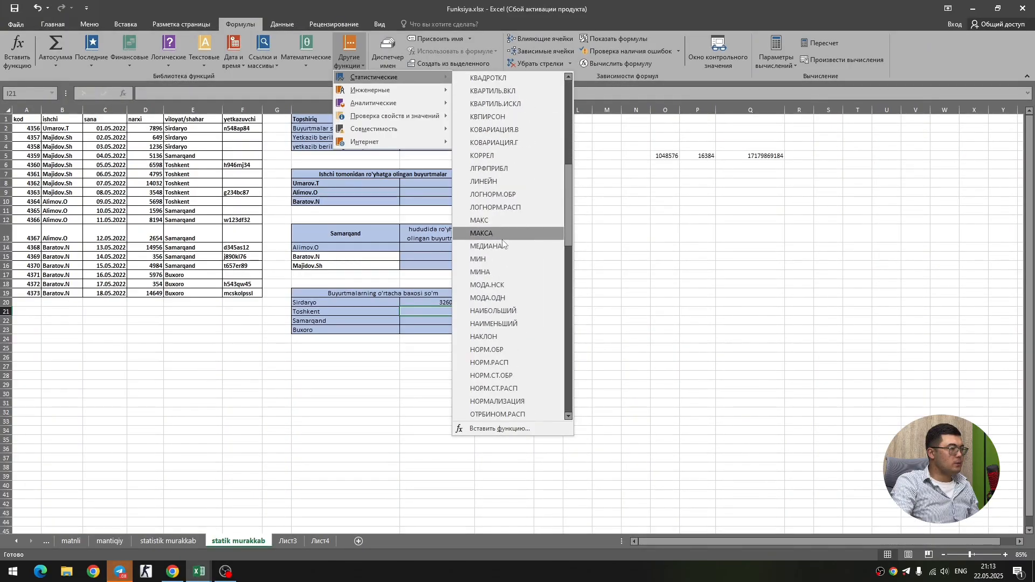
scroll(503, 239, down, 6)
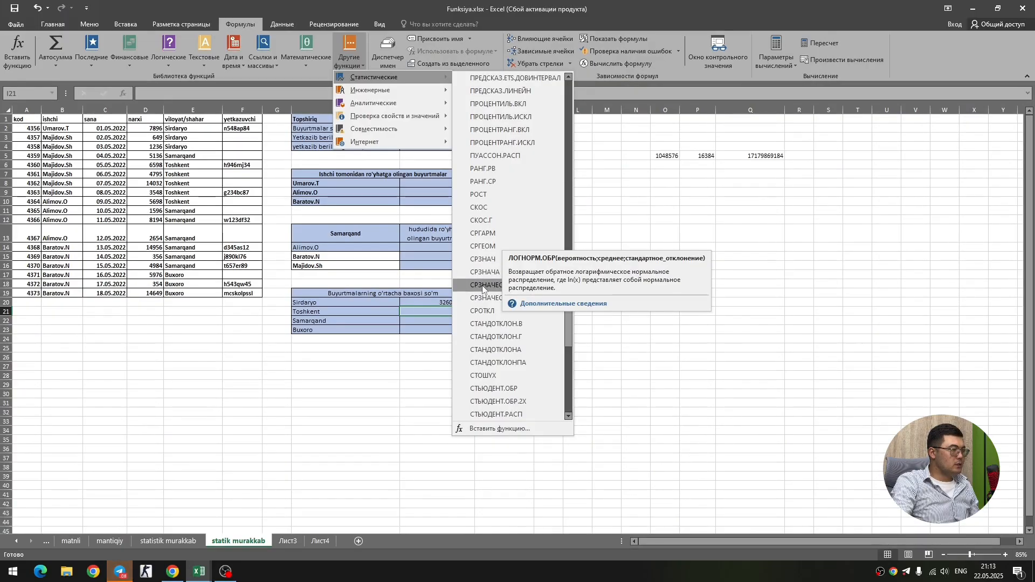
click(500, 286)
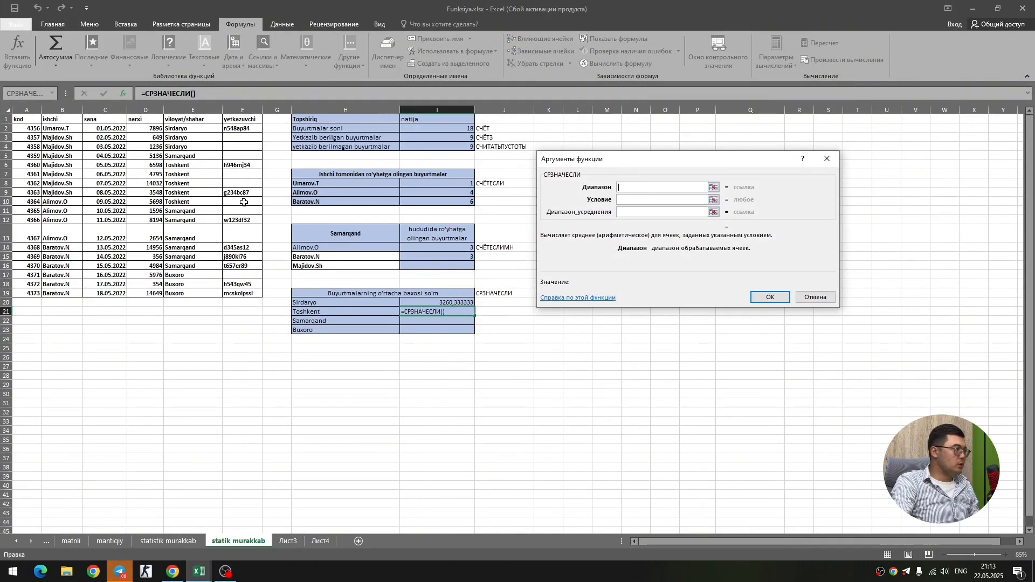
Complete the I21 function with range E:E, criterion H21 and averaging range D:D
click(193, 110)
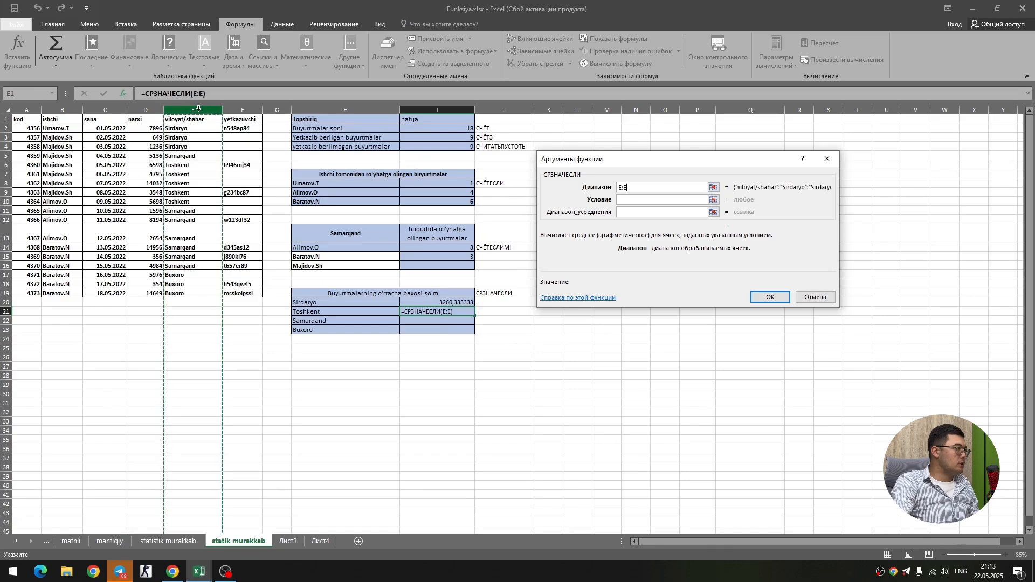
click(622, 200)
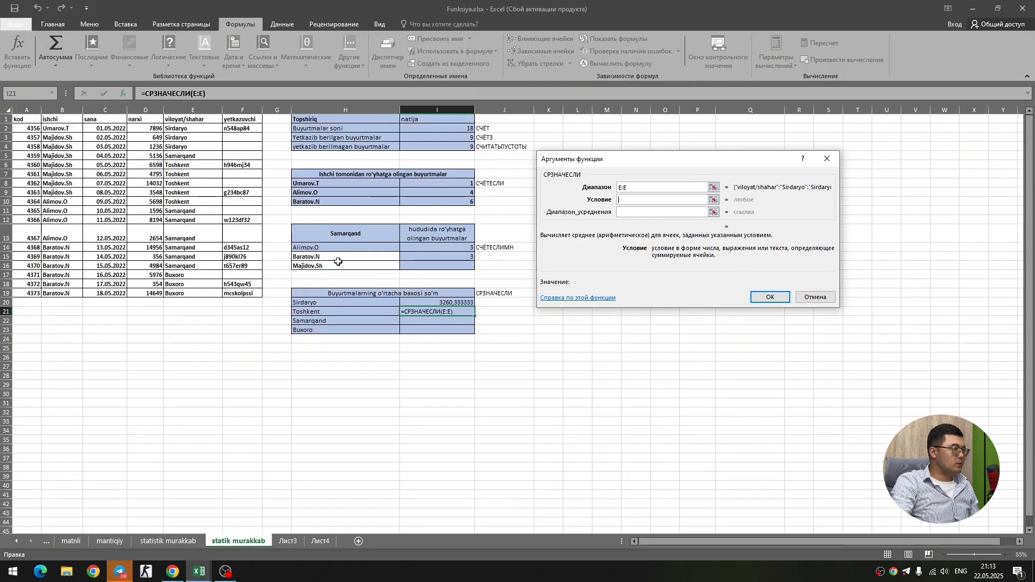
click(339, 312)
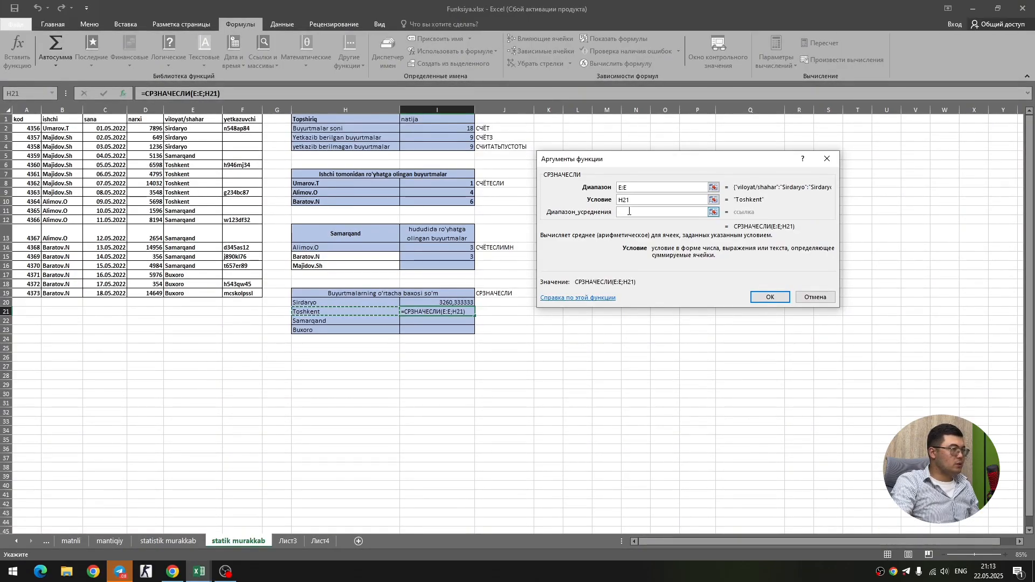
click(695, 212)
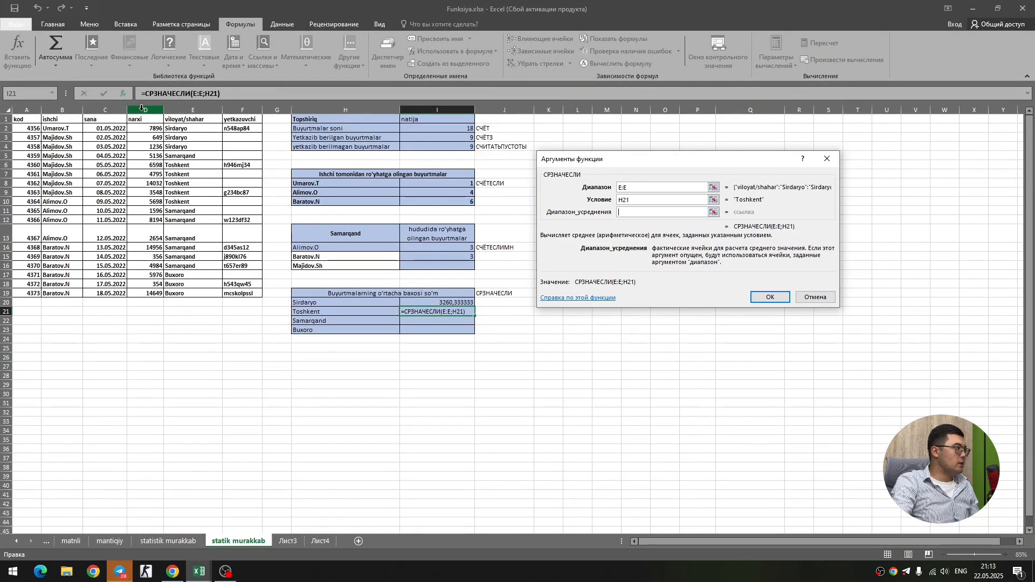
click(141, 108)
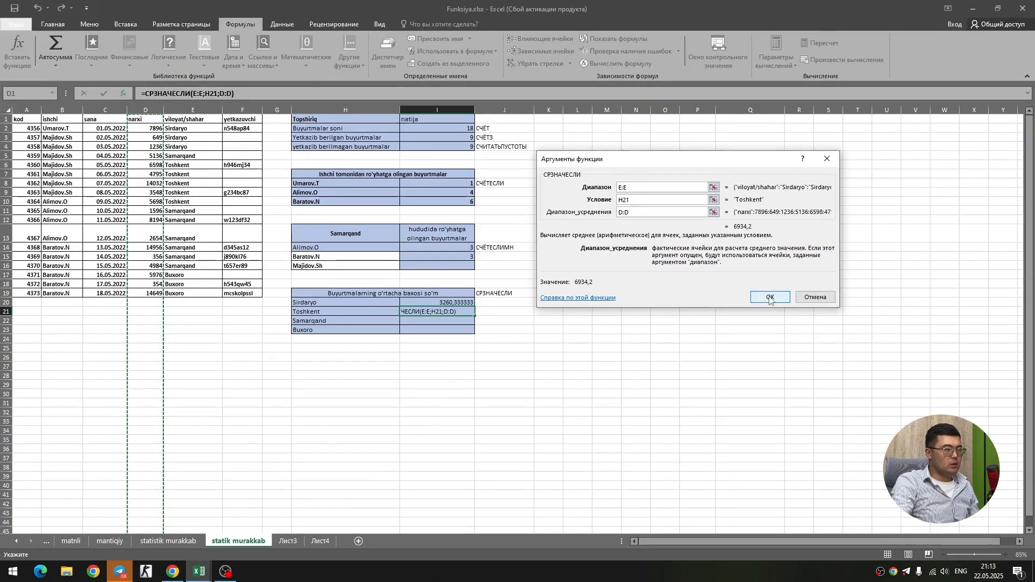
click(770, 298)
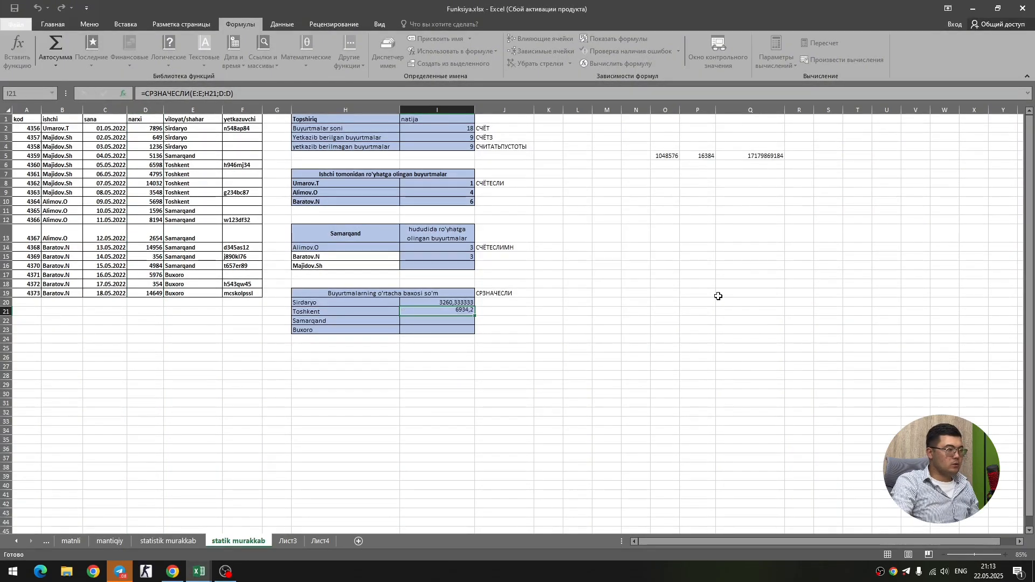
Fill the Toshkent average formula from I21 down through I23 for Samarqand and Buxoro
click(491, 331)
click(468, 313)
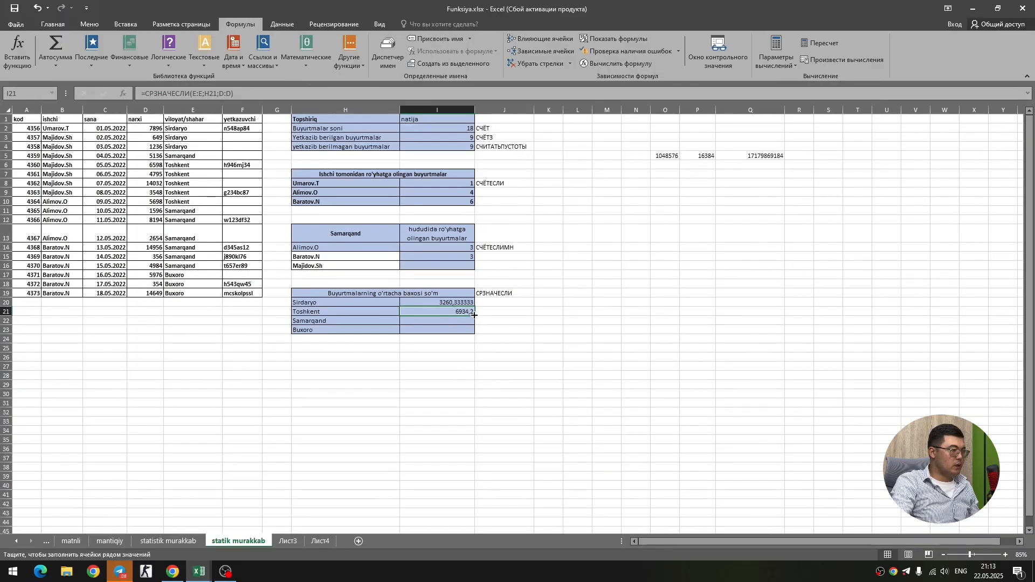
drag(474, 315, 477, 332)
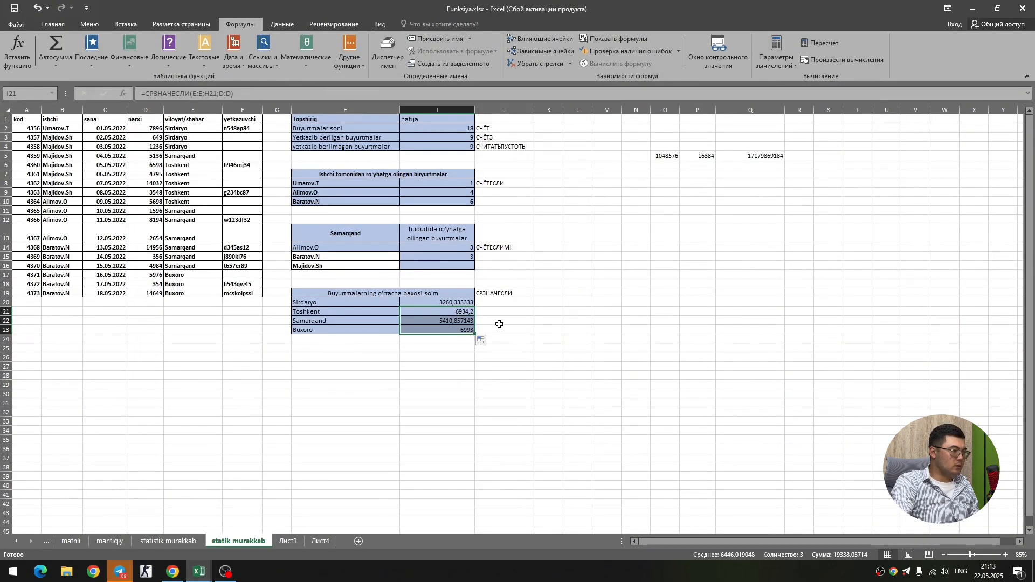
Review the region names in H20:H23 beside their averages and inspect the formula in Q5
click(501, 324)
click(304, 305)
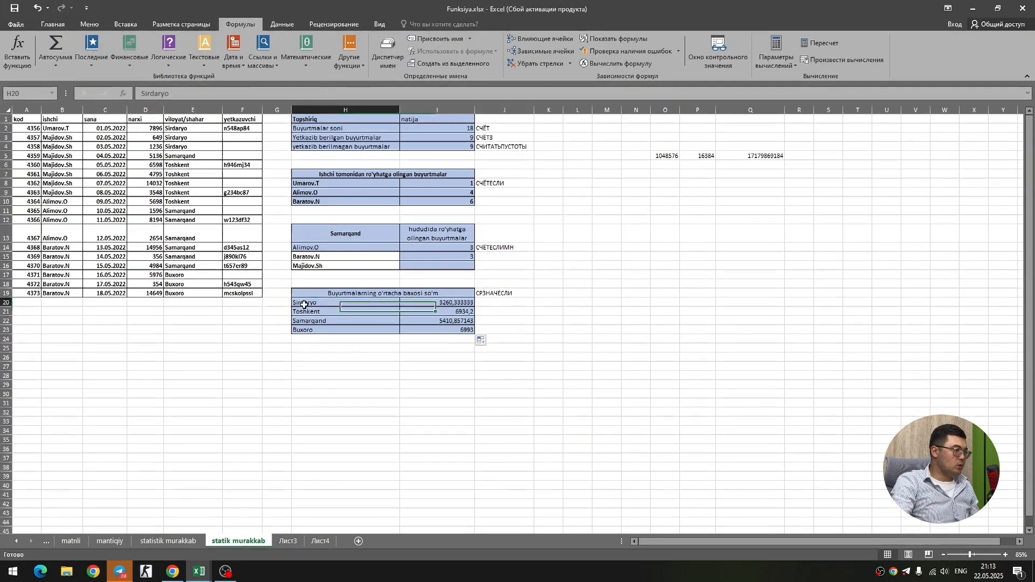
drag(304, 305, 312, 331)
drag(358, 369, 386, 377)
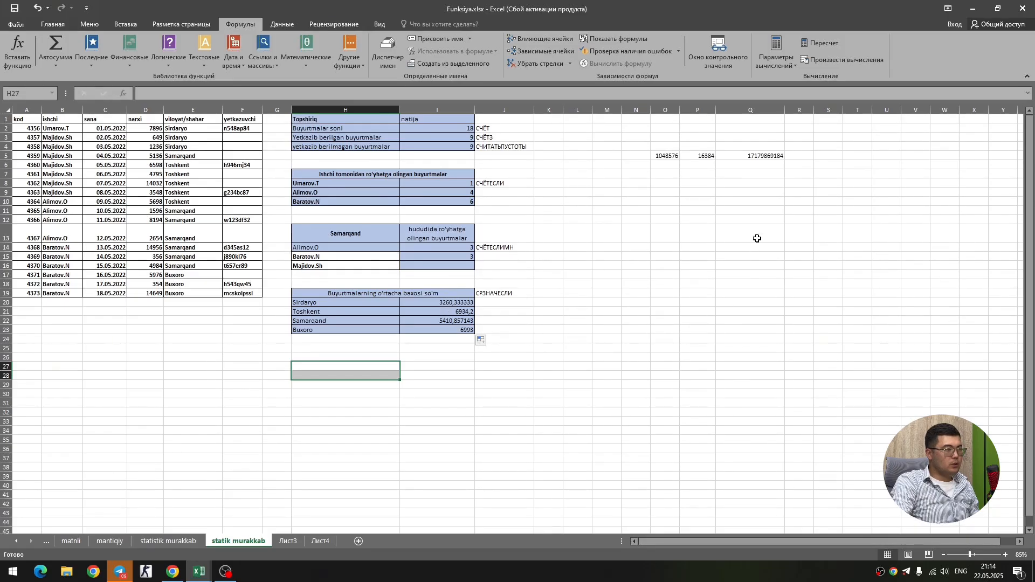
click(761, 156)
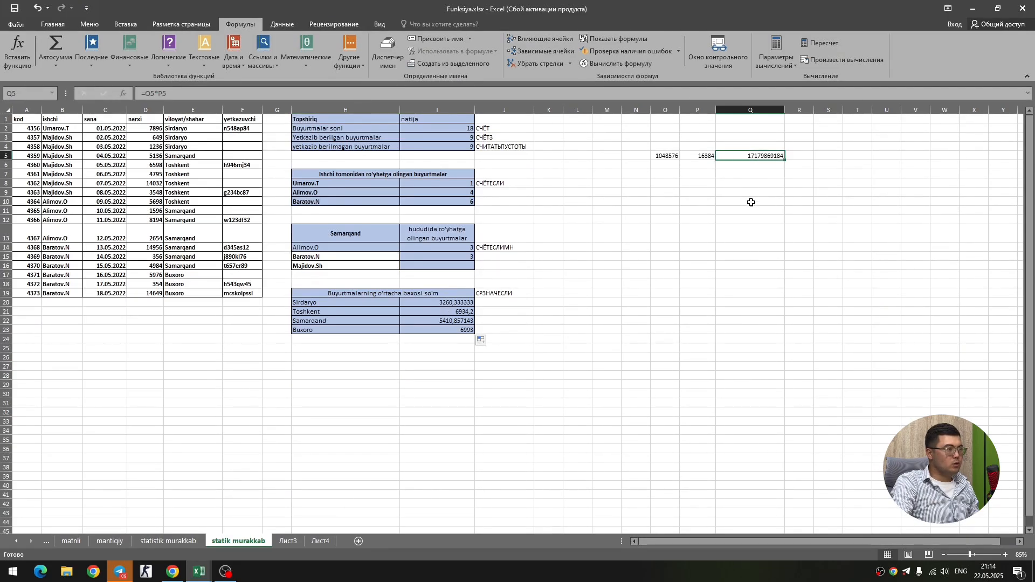